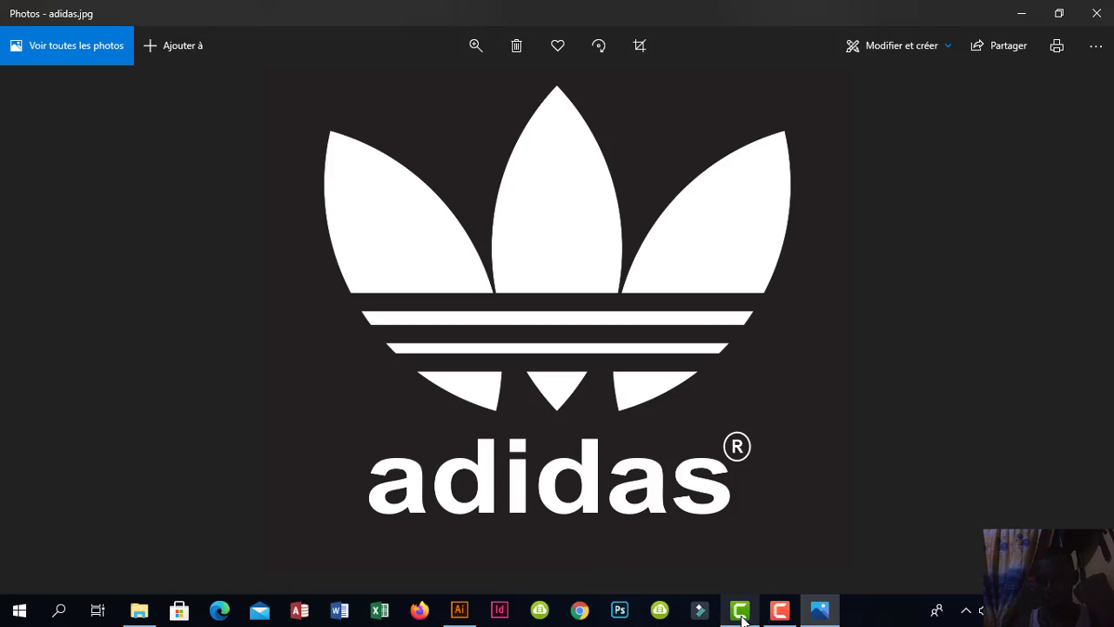
Switch to Illustrator and close the open untitled document without saving its changes.
{"action": "left_click", "coordinate": [462, 611]}
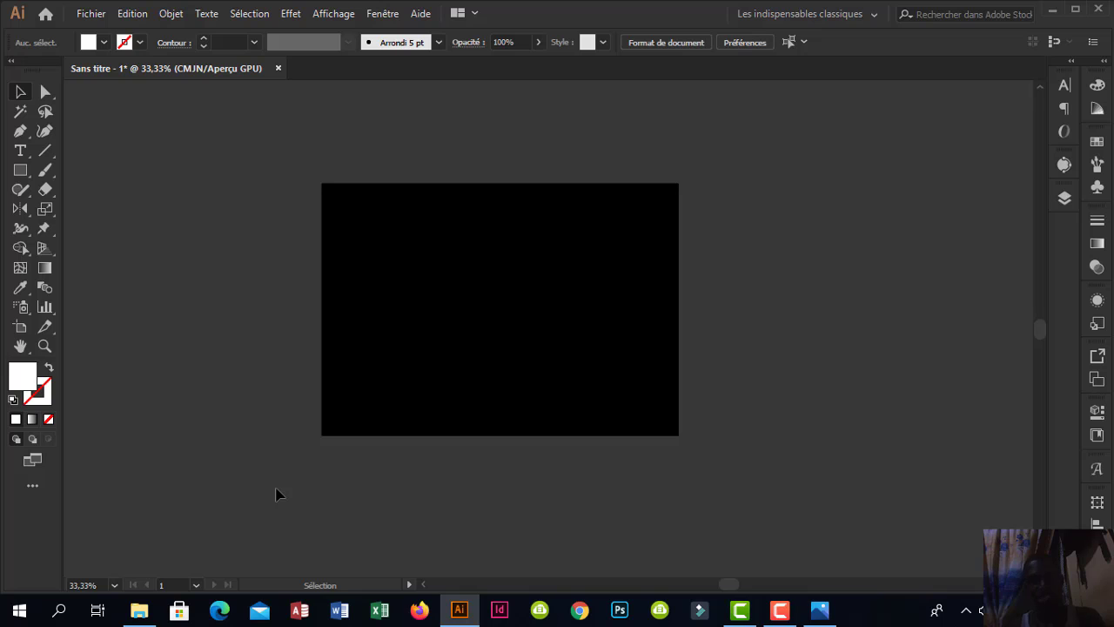
{"action": "left_click", "coordinate": [277, 68]}
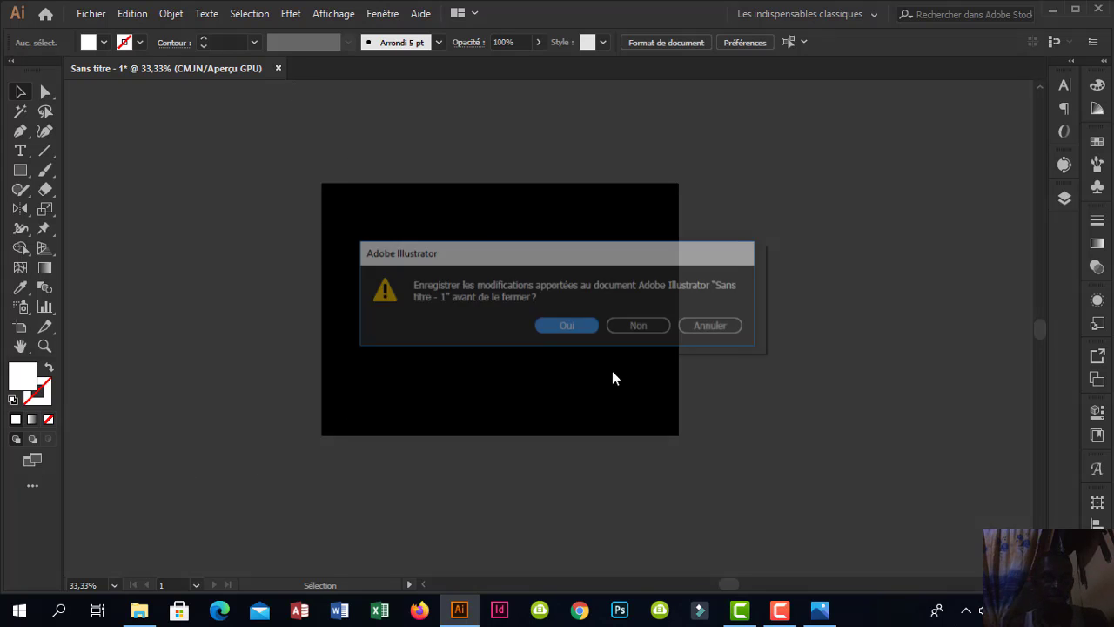
{"action": "left_click", "coordinate": [630, 328]}
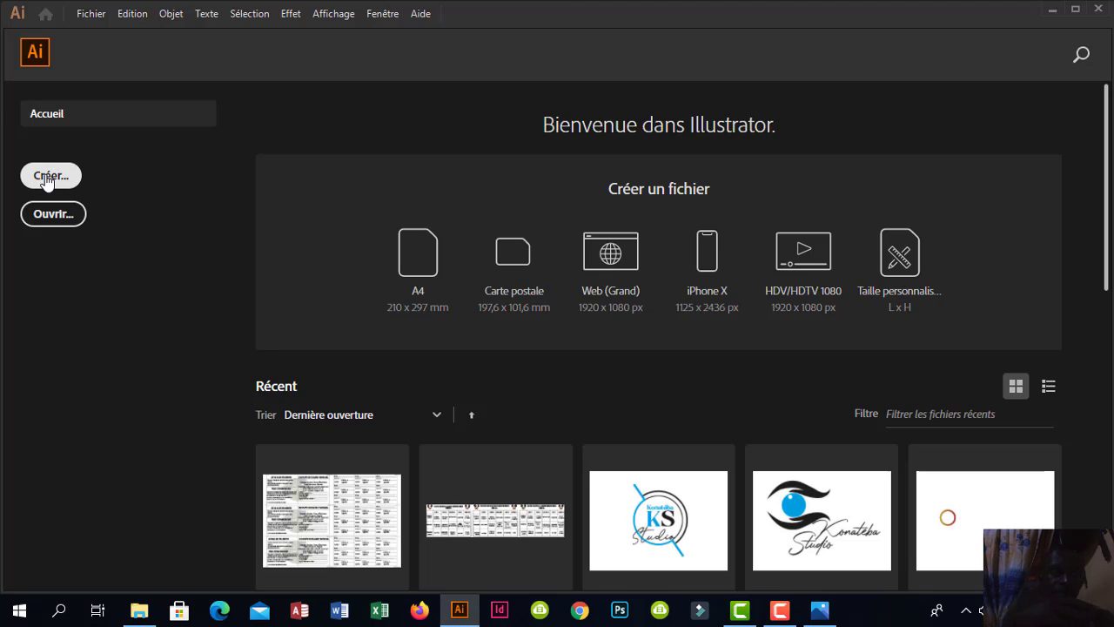
Create a new A4 document in landscape orientation, 297 x 210 mm, with one artboard.
{"action": "left_click", "coordinate": [48, 179]}
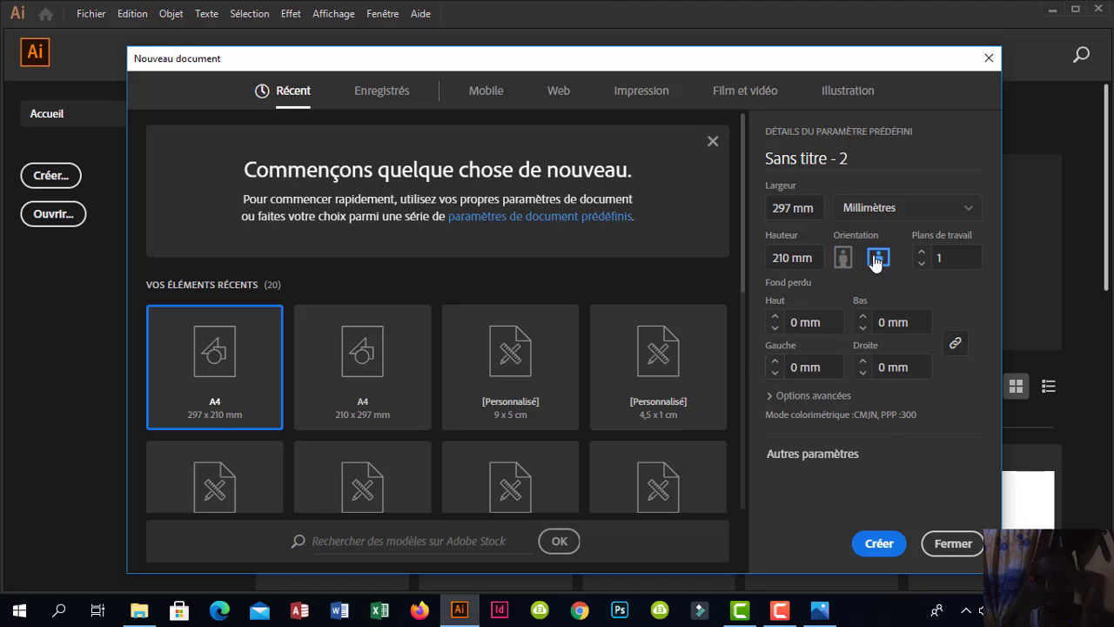
{"action": "left_click", "coordinate": [879, 544]}
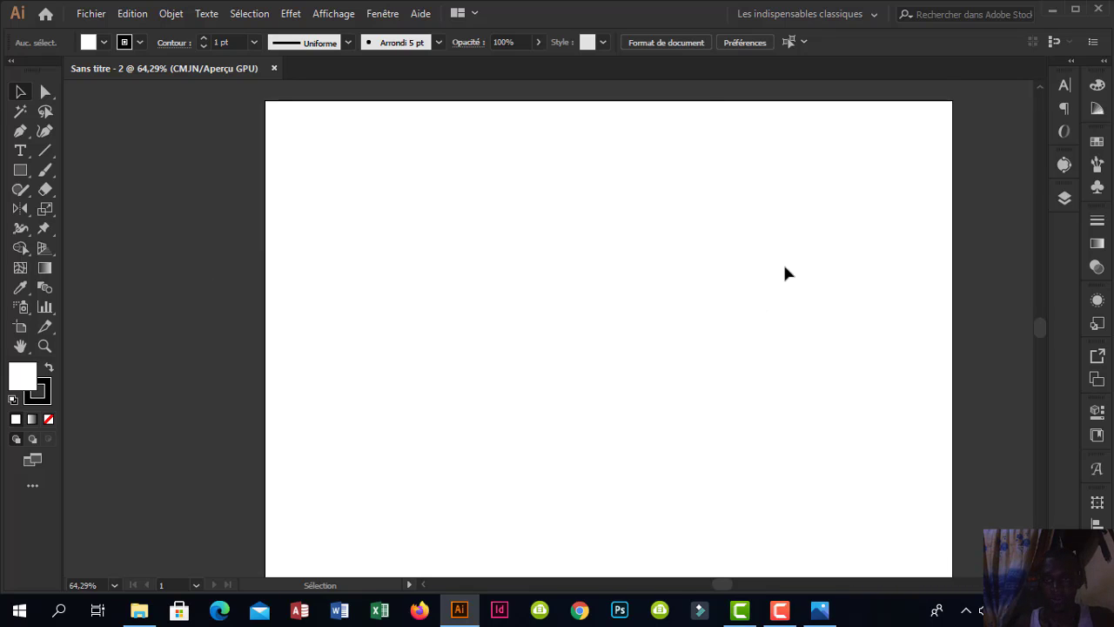
{"action": "scroll", "coordinate": [785, 267], "scroll_direction": "down", "scroll_amount": 1}
{"action": "key", "text": "space"}
{"action": "scroll", "coordinate": [565, 266], "scroll_direction": "down", "scroll_amount": 1}
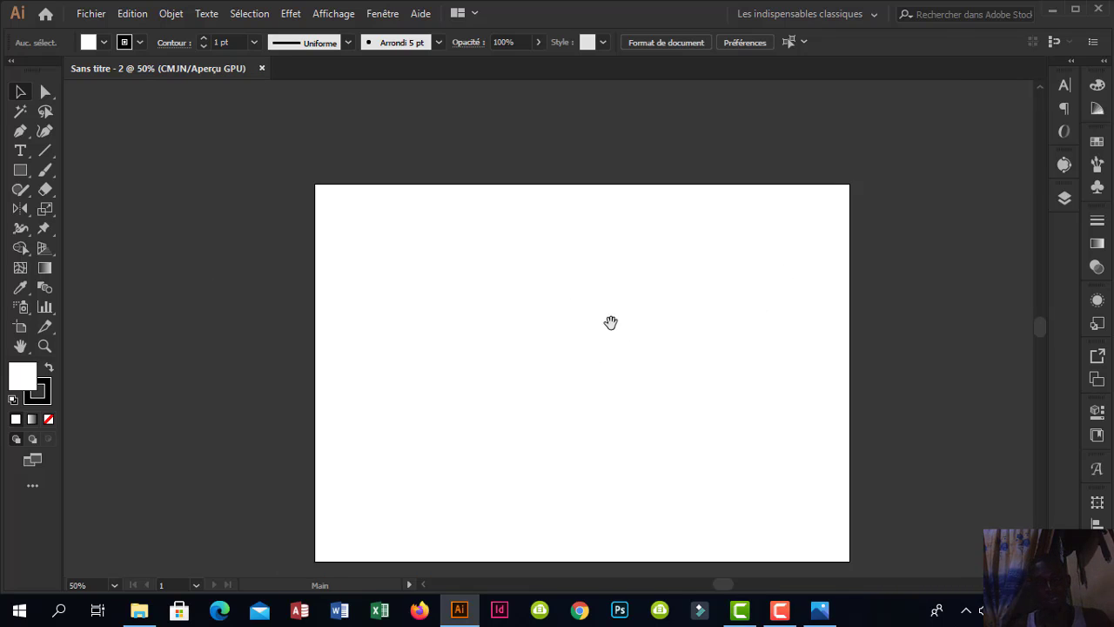
{"action": "left_click_drag", "start_coordinate": [610, 323], "coordinate": [605, 277]}
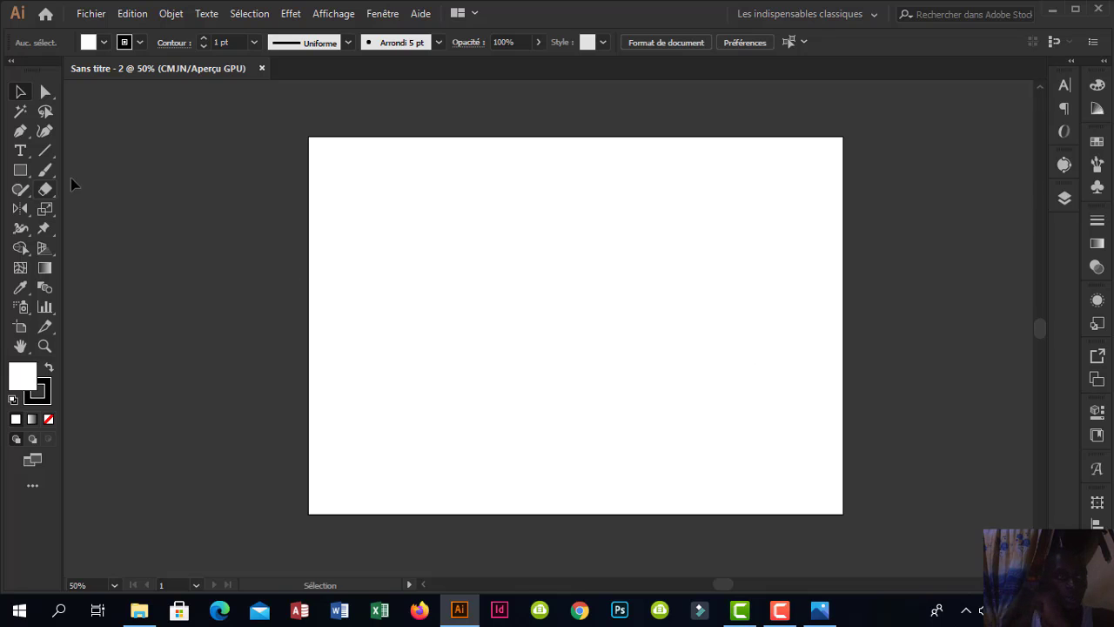
Draw a rectangle covering the whole artboard, with a black fill and no stroke.
{"action": "left_click", "coordinate": [139, 43]}
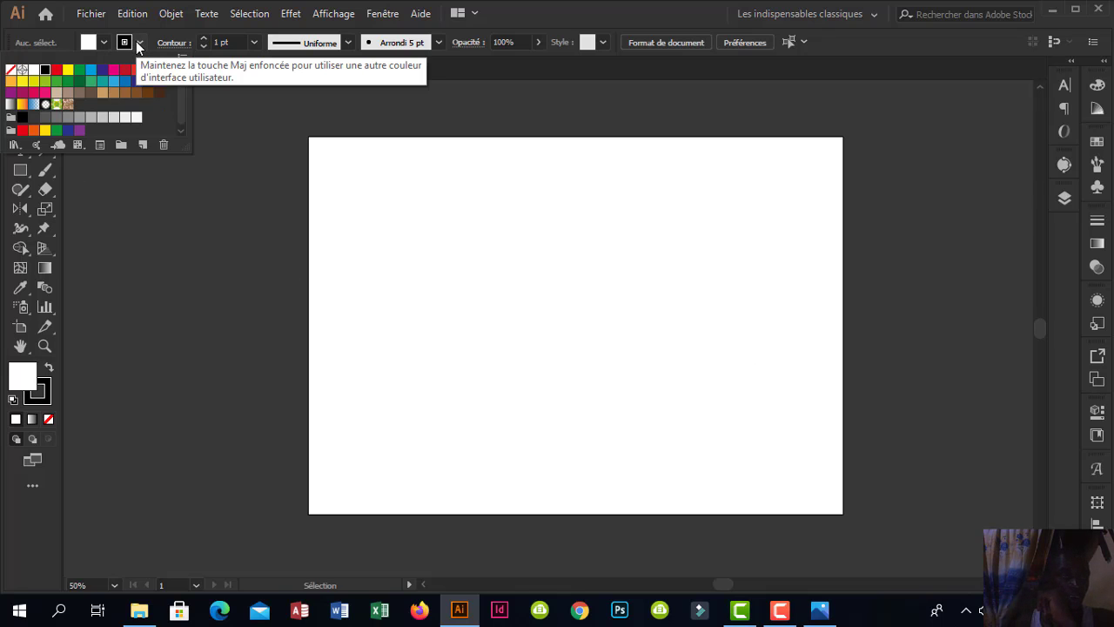
{"action": "left_click", "coordinate": [137, 41]}
{"action": "left_click", "coordinate": [20, 170]}
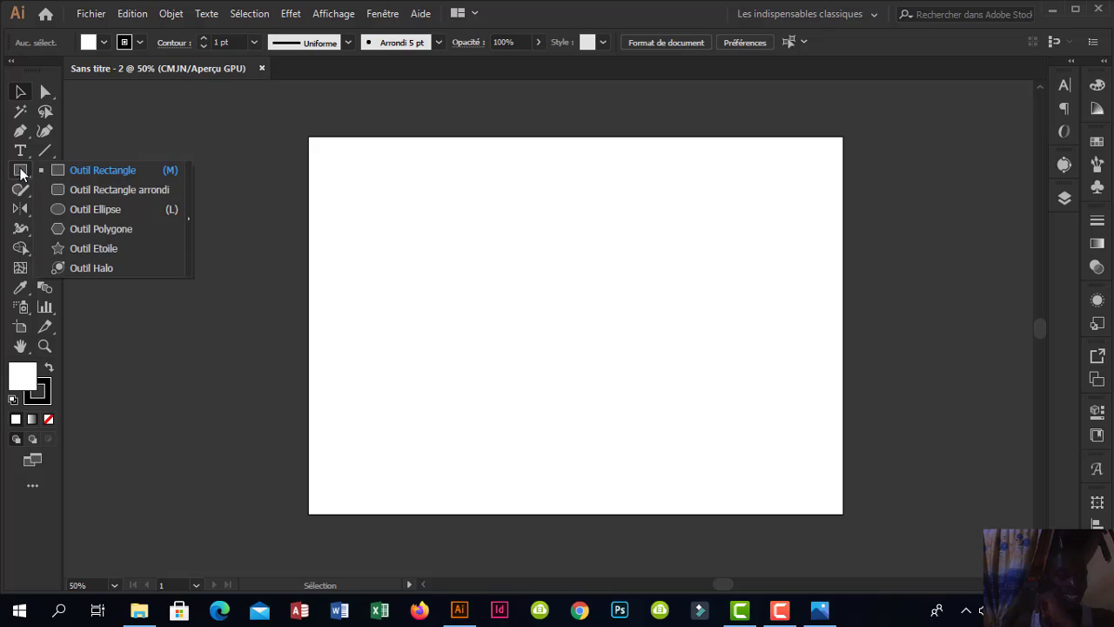
{"action": "left_click", "coordinate": [75, 170]}
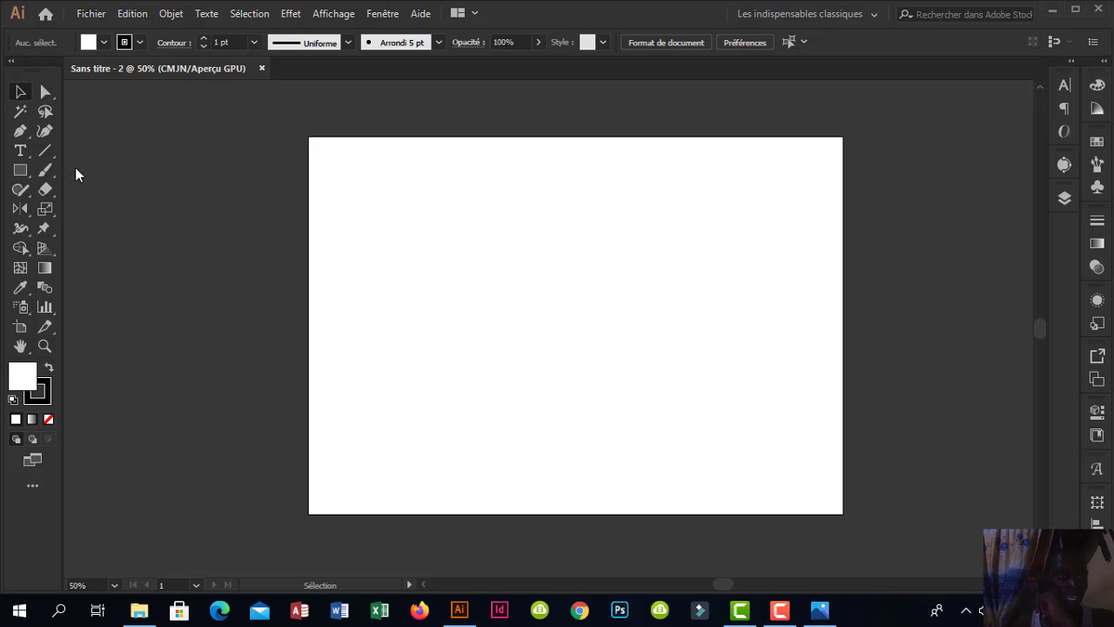
{"action": "left_click", "coordinate": [141, 44]}
{"action": "left_click", "coordinate": [10, 71]}
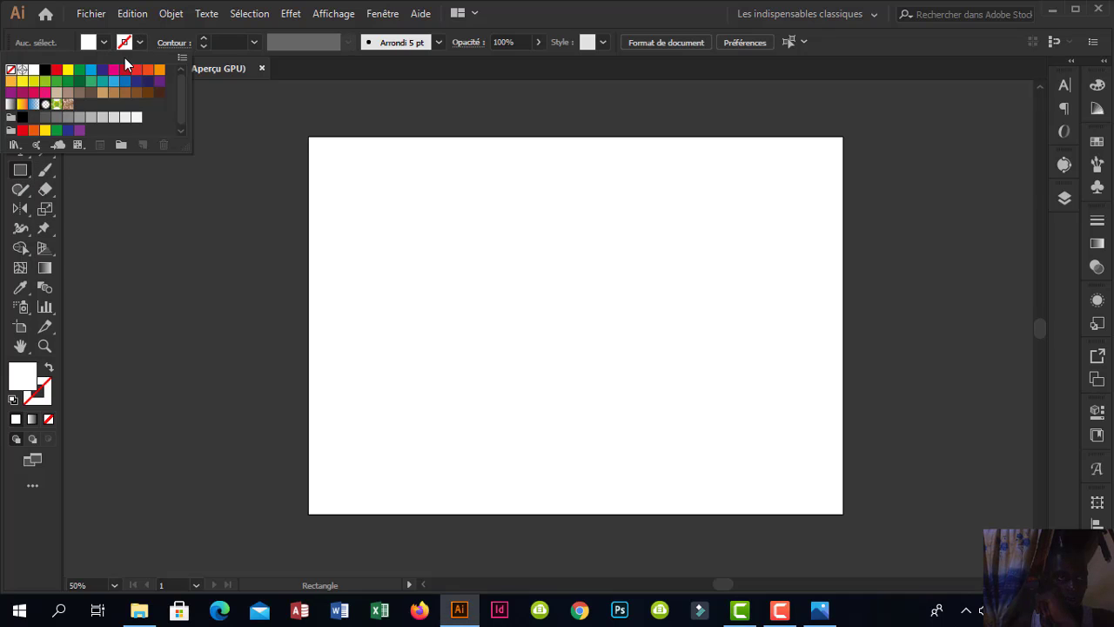
{"action": "left_click", "coordinate": [104, 44]}
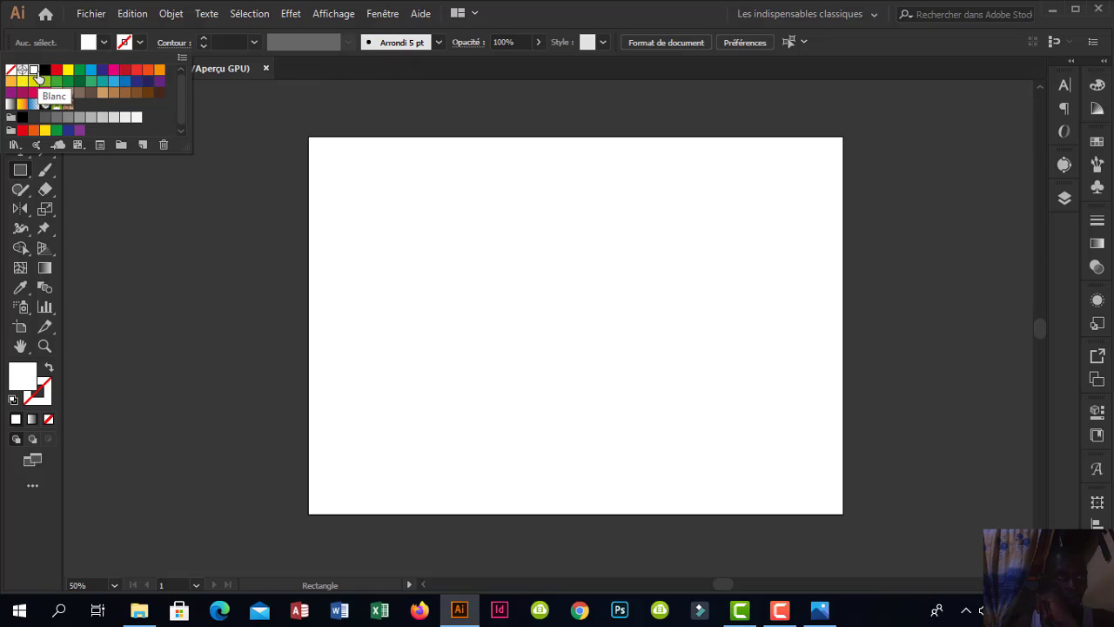
{"action": "left_click", "coordinate": [45, 69]}
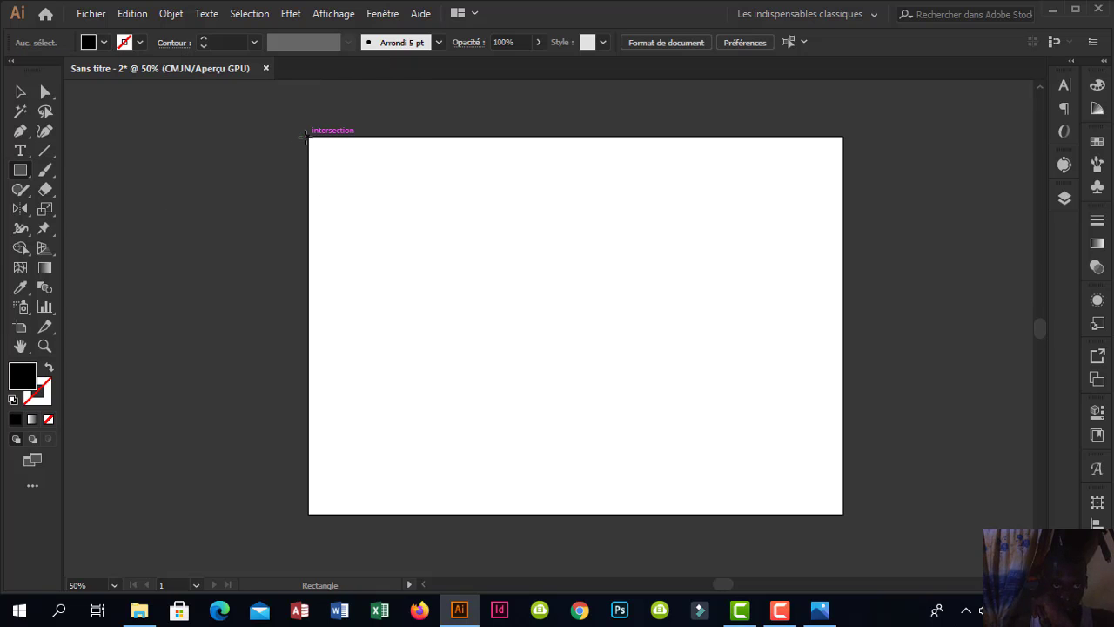
{"action": "mouse_move", "coordinate": [306, 135]}
{"action": "left_mouse_down"}
{"action": "mouse_move", "coordinate": [398, 169]}
{"action": "mouse_move", "coordinate": [726, 234]}
{"action": "mouse_move", "coordinate": [811, 331]}
{"action": "mouse_move", "coordinate": [839, 409]}
{"action": "mouse_move", "coordinate": [843, 513]}
{"action": "left_mouse_up"}
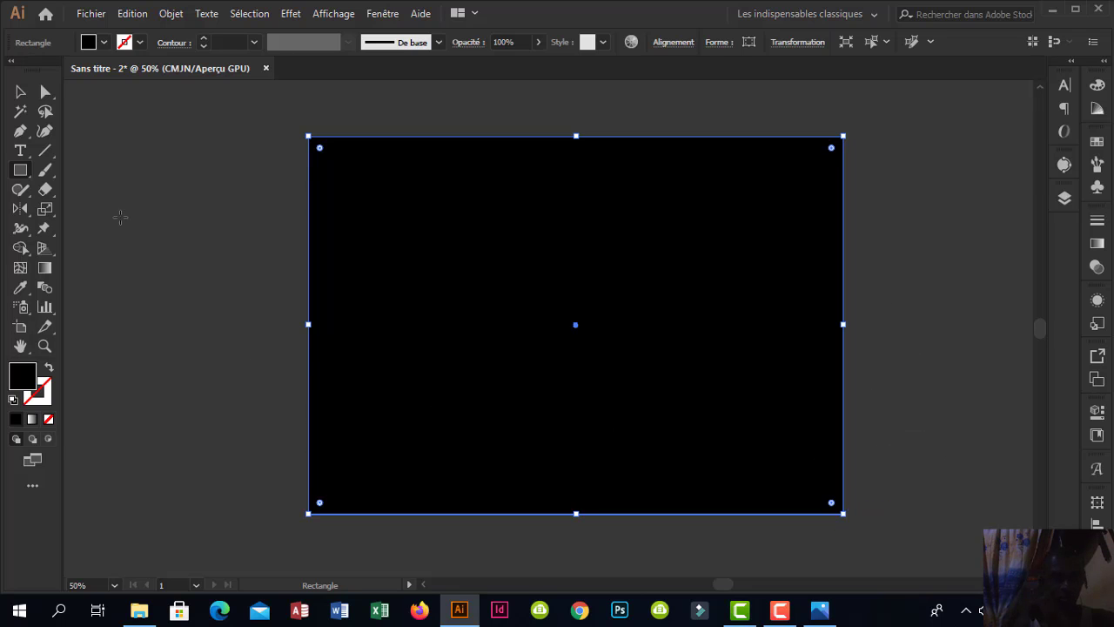
Lock the black background rectangle inside Calque 1.
{"action": "left_click", "coordinate": [1063, 198]}
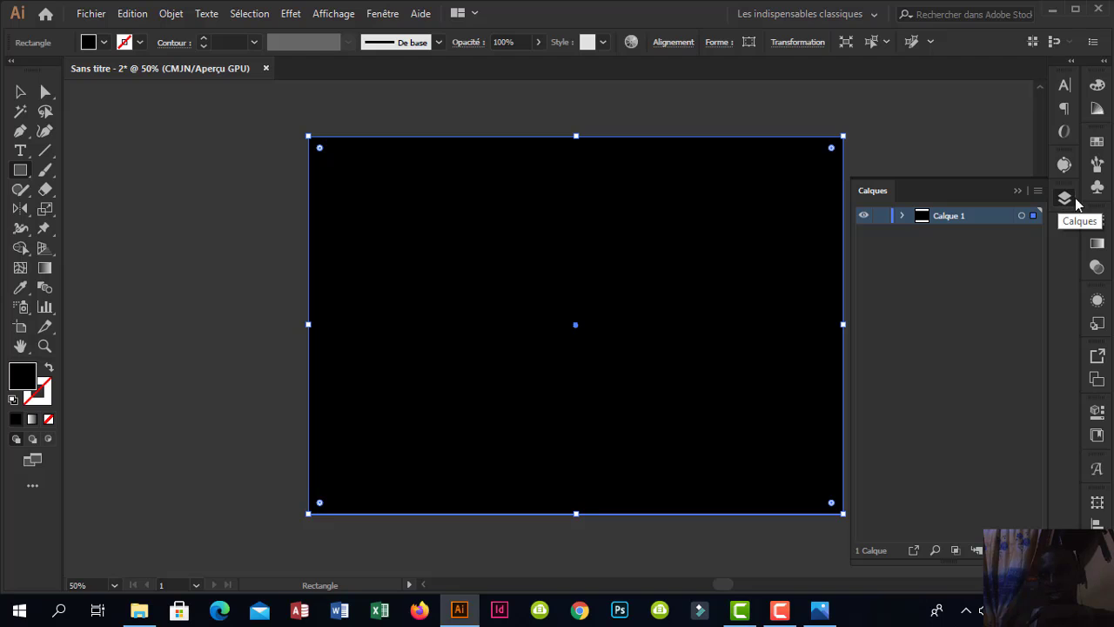
{"action": "left_click", "coordinate": [901, 215]}
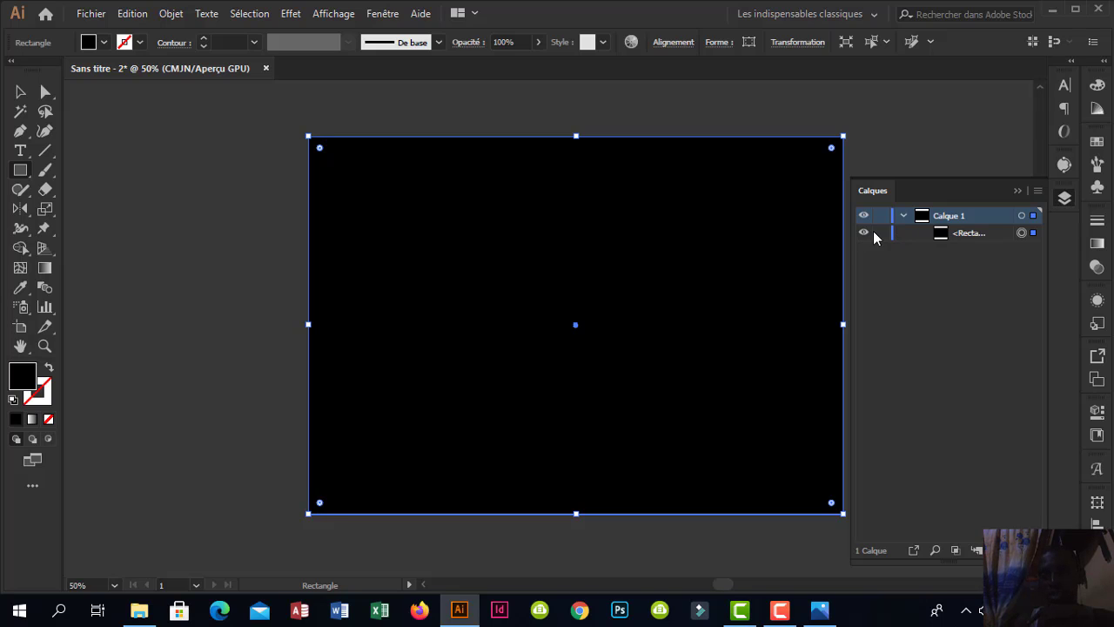
{"action": "left_click", "coordinate": [879, 232]}
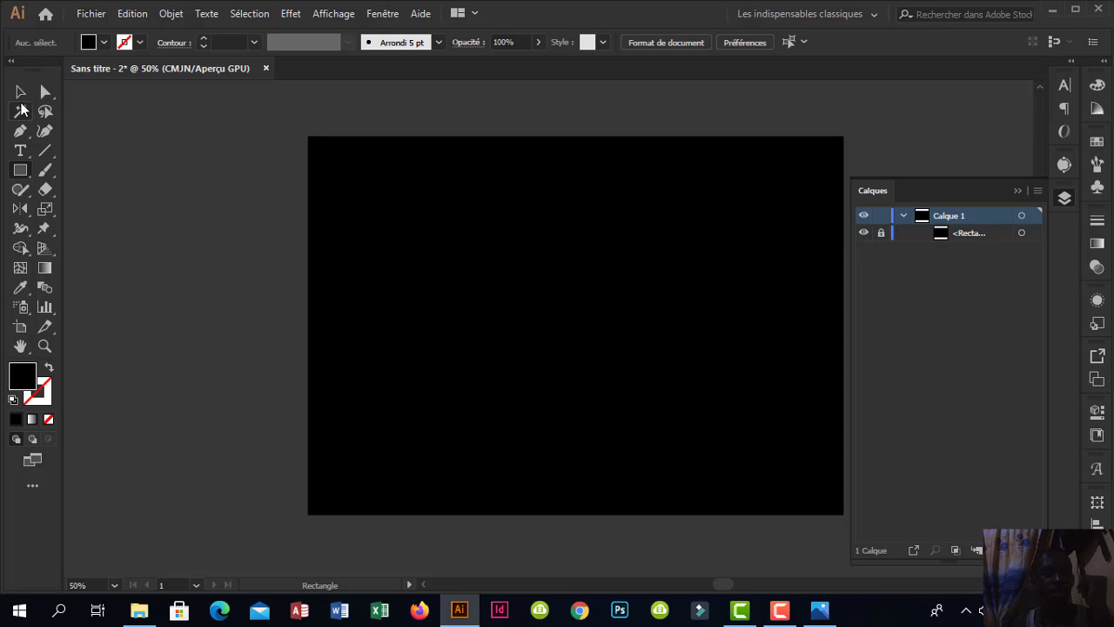
{"action": "left_click", "coordinate": [22, 94]}
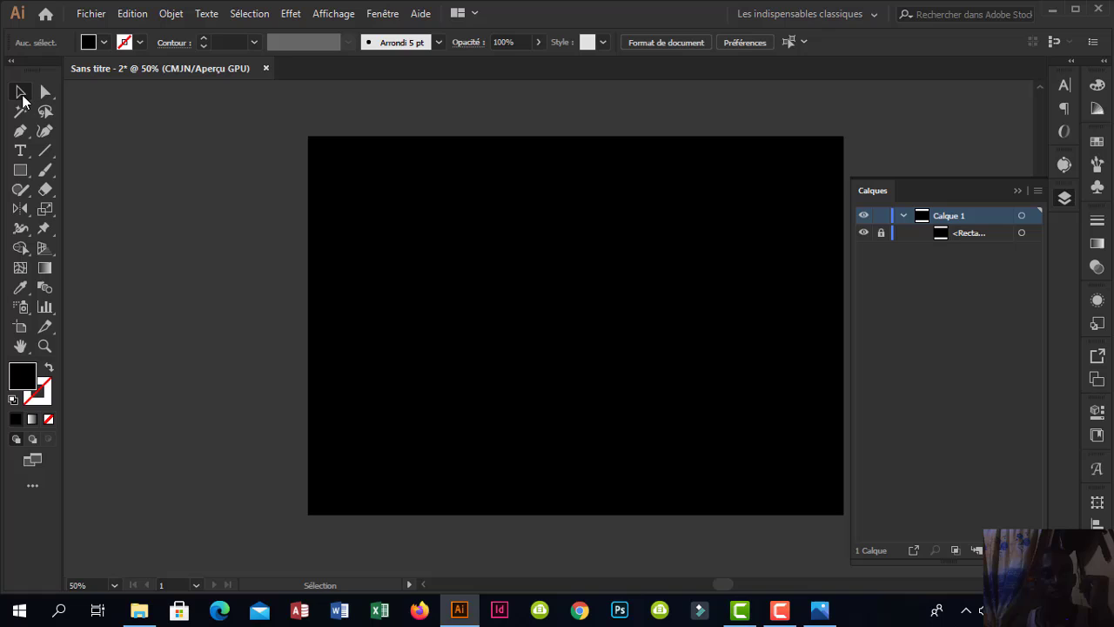
Draw a white circle about 128 mm in diameter with no stroke on the left half of the artboard, and deselect it.
{"action": "left_click", "coordinate": [19, 174]}
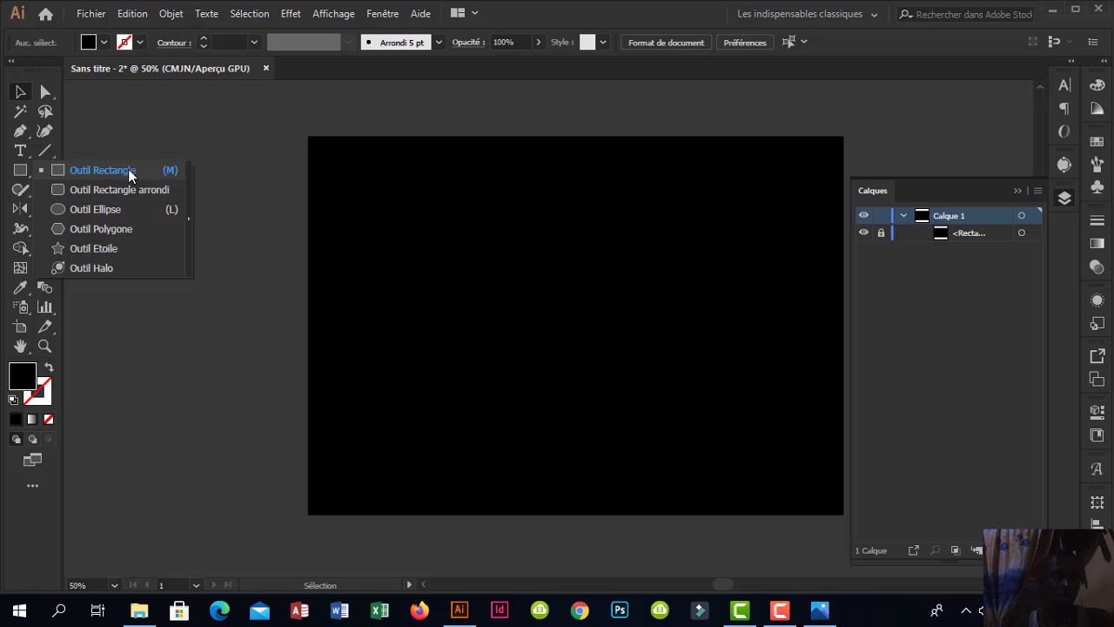
{"action": "left_click", "coordinate": [110, 211]}
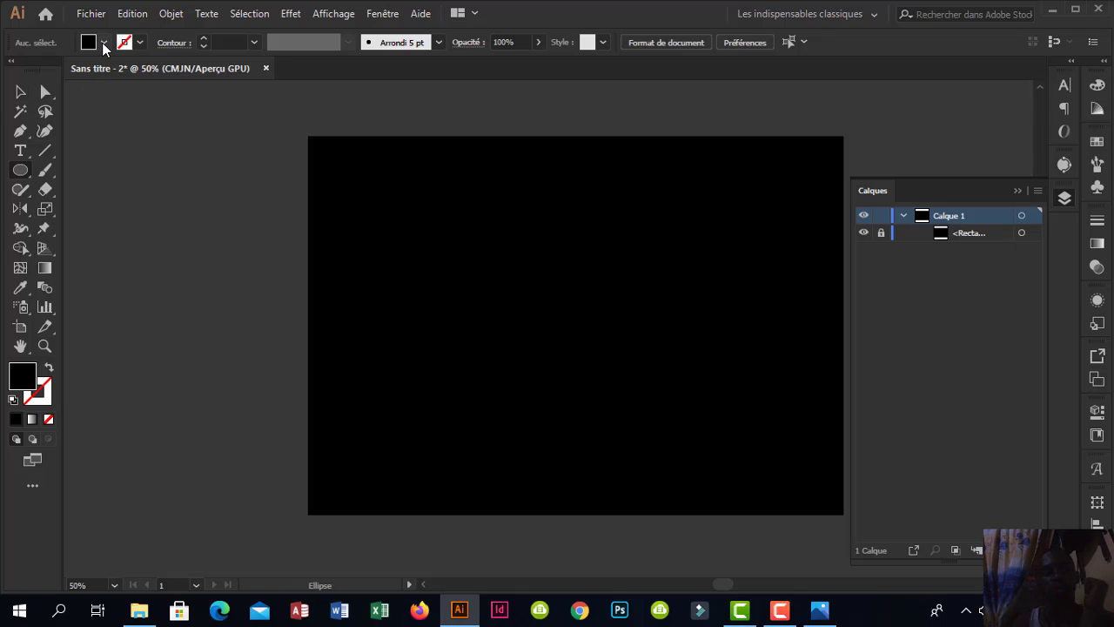
{"action": "left_click", "coordinate": [102, 46]}
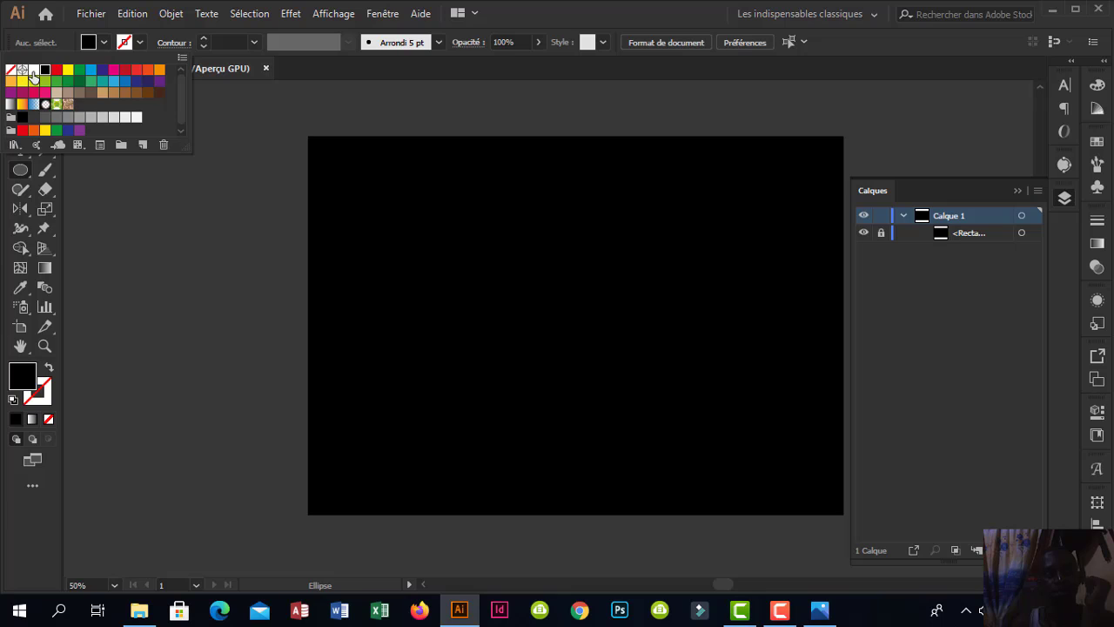
{"action": "left_click", "coordinate": [34, 69]}
{"action": "left_click", "coordinate": [272, 270]}
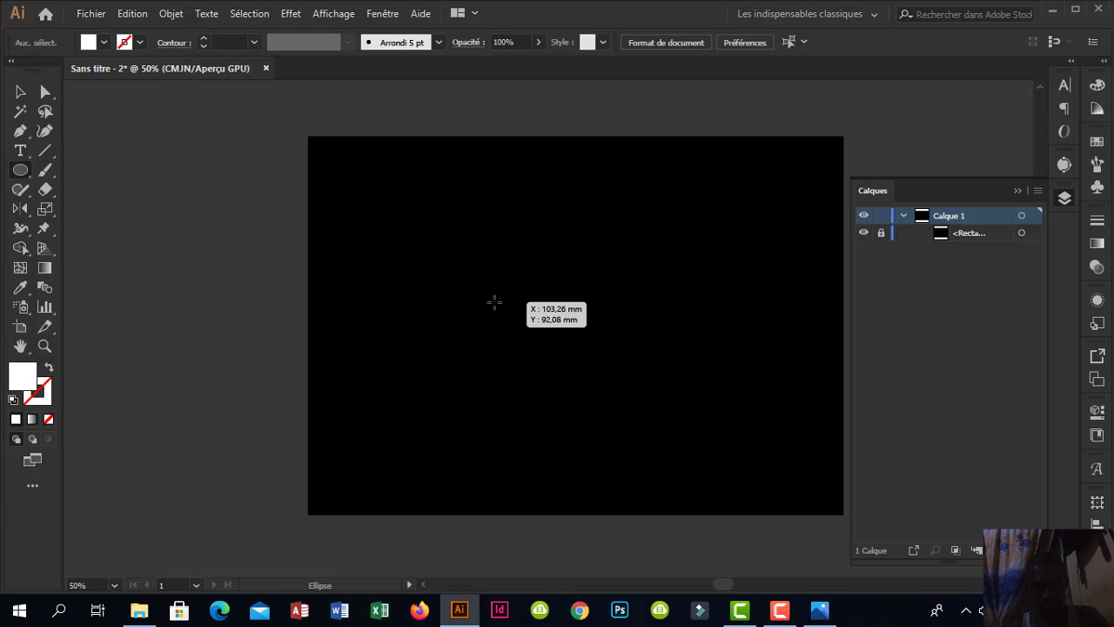
{"action": "left_click_drag", "start_coordinate": [492, 301], "coordinate": [599, 417]}
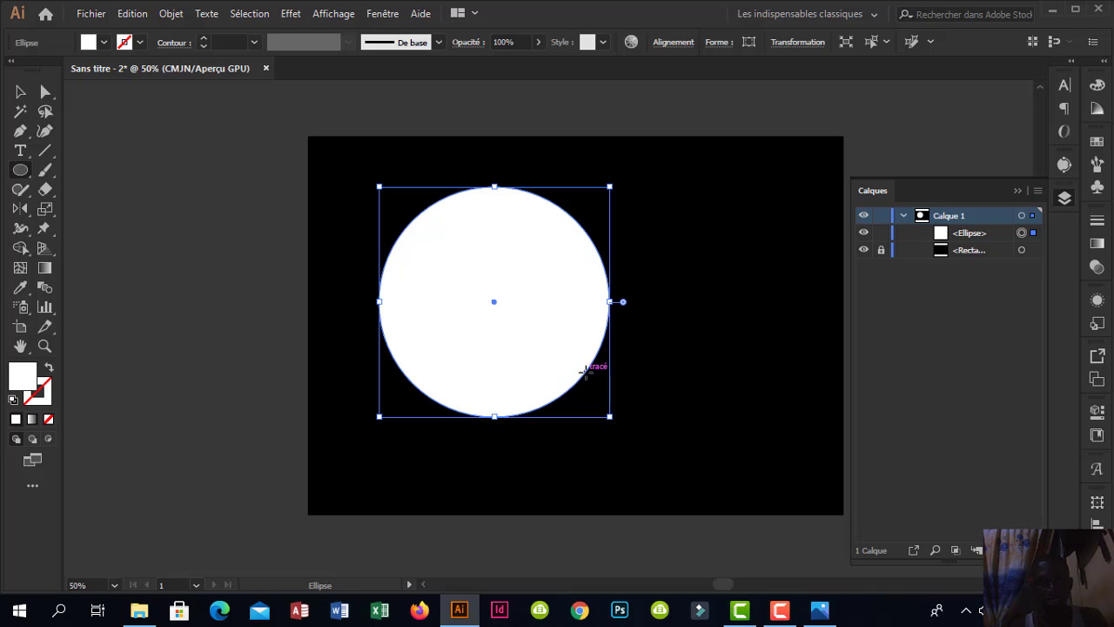
{"action": "key", "text": "v"}
{"action": "left_click", "coordinate": [137, 216]}
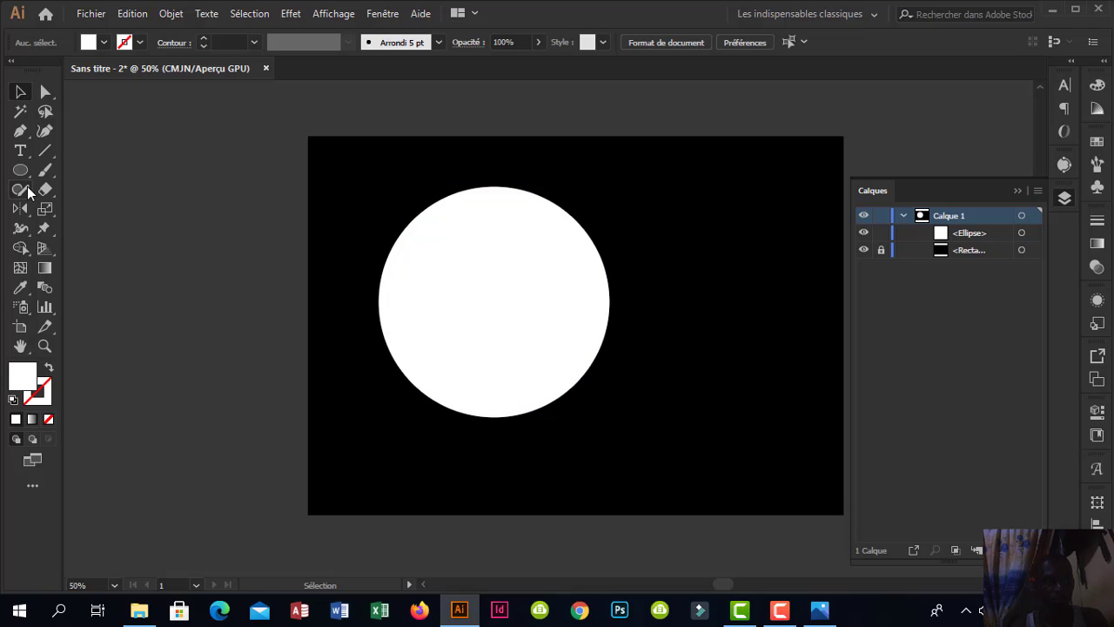
{"action": "left_click", "coordinate": [22, 171]}
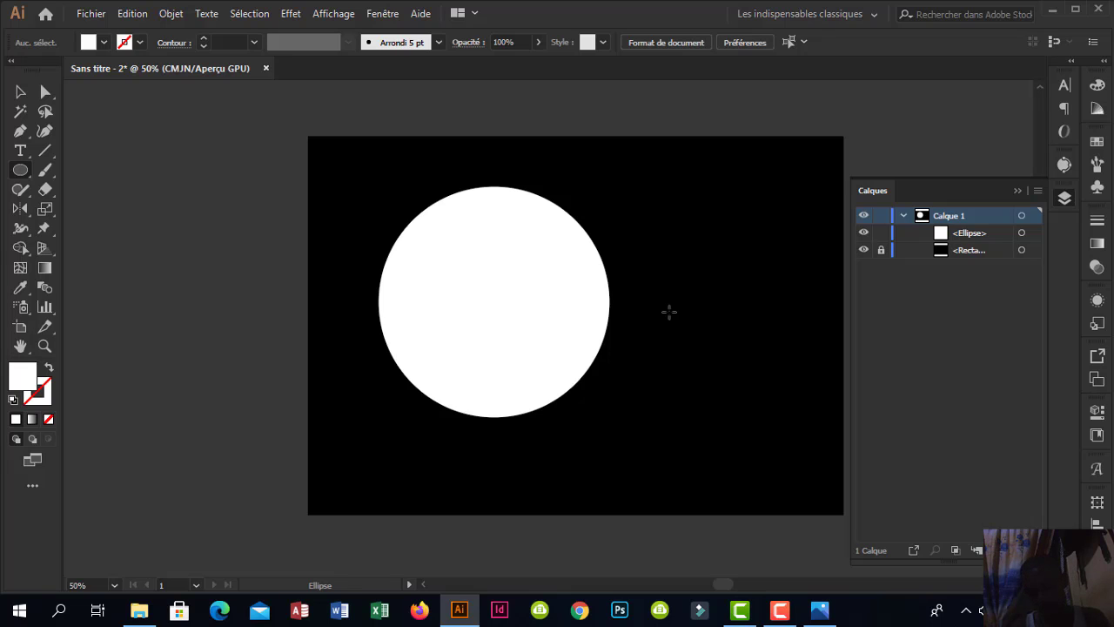
{"action": "left_click_drag", "start_coordinate": [705, 289], "coordinate": [659, 324]}
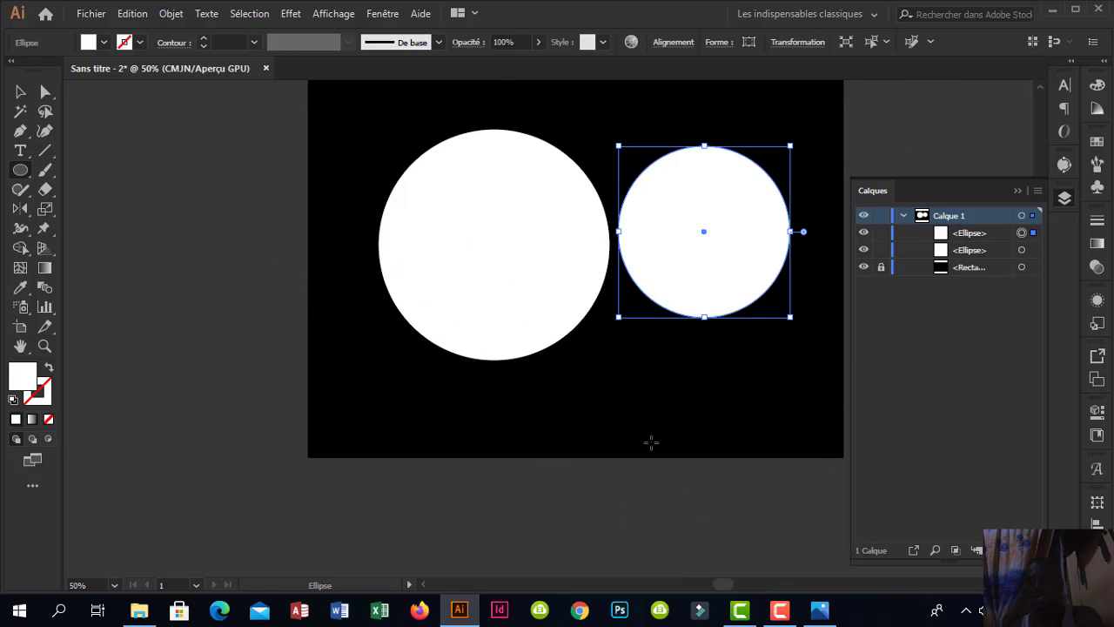
{"action": "key", "text": "Delete"}
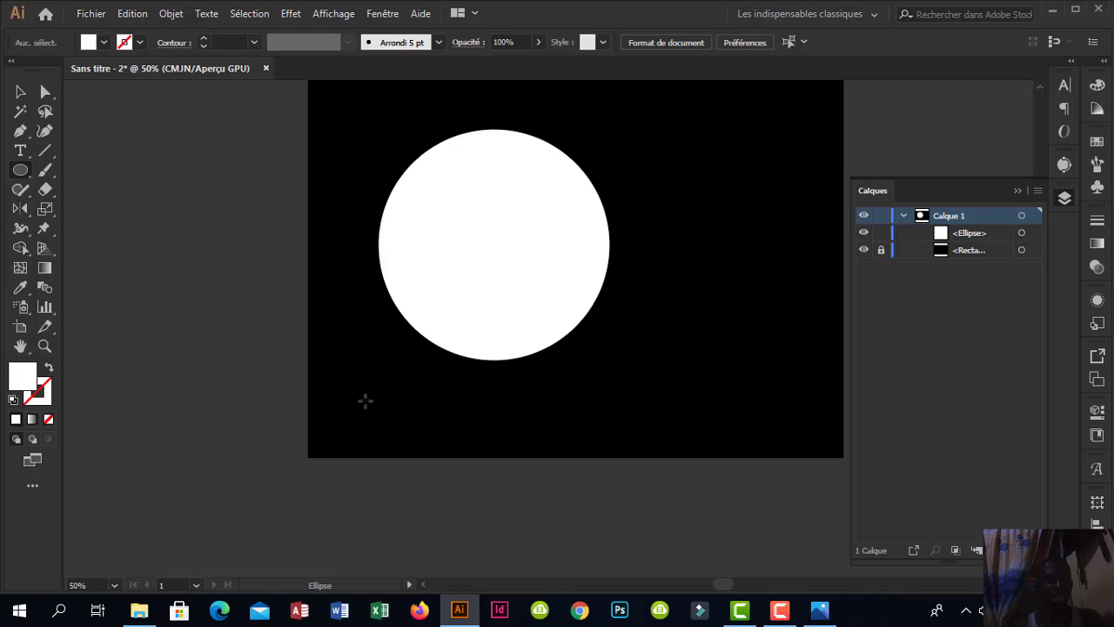
{"action": "left_click", "coordinate": [19, 172]}
{"action": "left_click", "coordinate": [92, 172]}
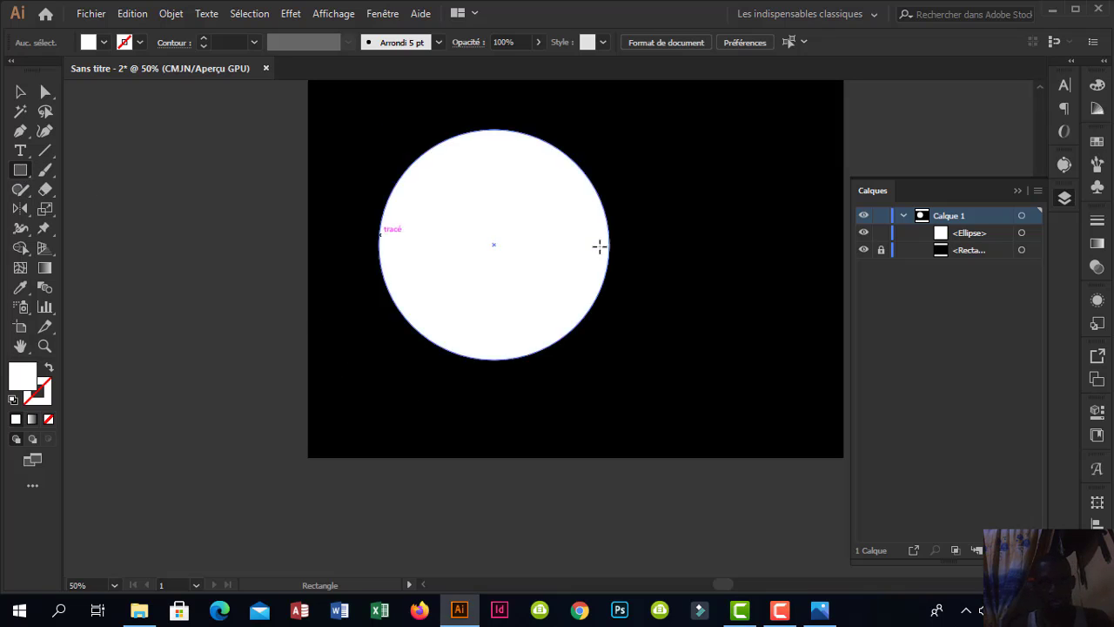
{"action": "left_click_drag", "start_coordinate": [683, 165], "coordinate": [394, 391]}
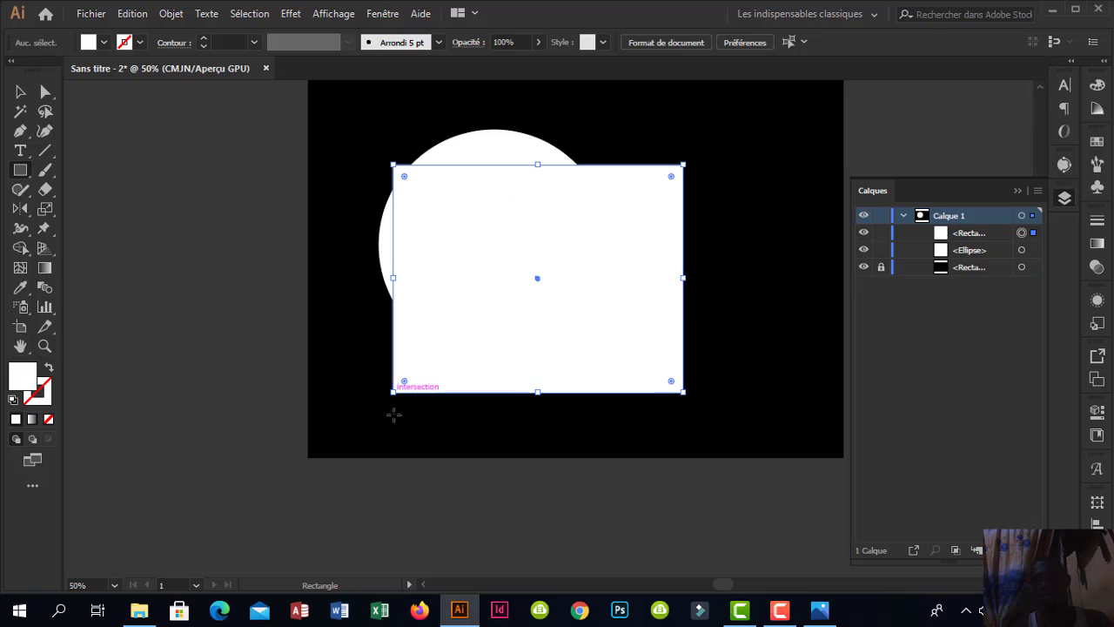
{"action": "key", "text": "Delete"}
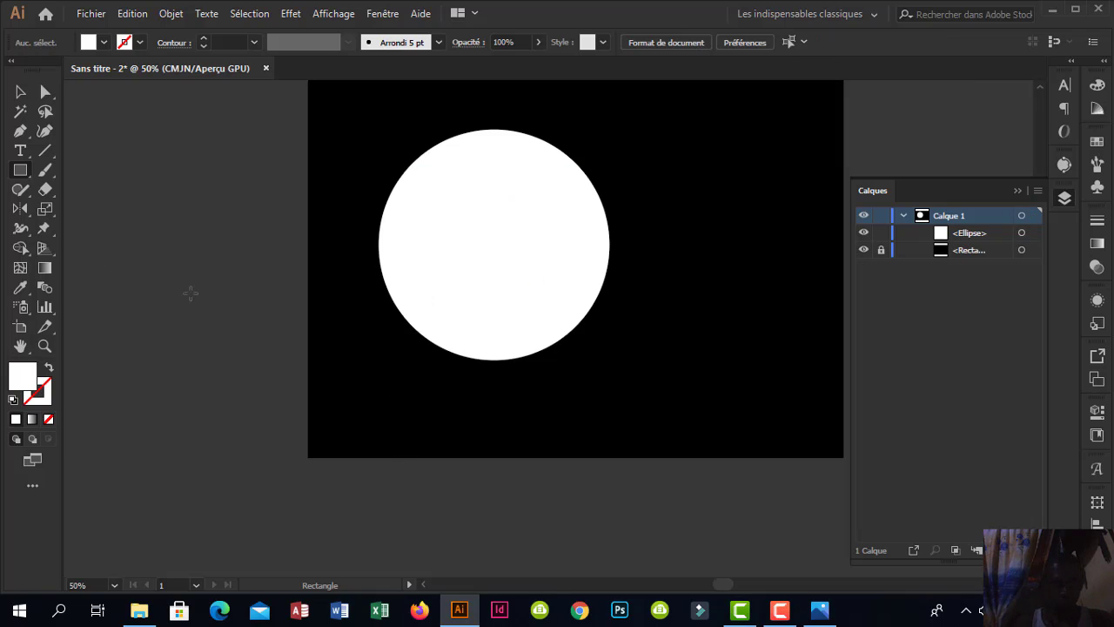
Move the white circle slightly to the right and duplicate it horizontally so the copy overlaps its right side.
{"action": "left_click", "coordinate": [22, 92]}
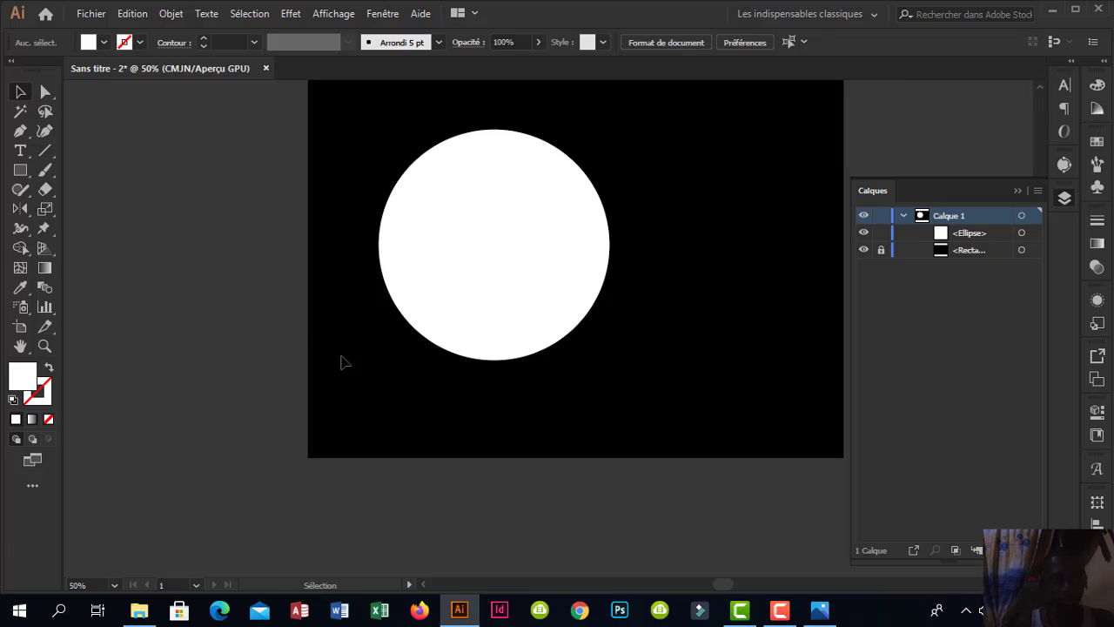
{"action": "left_click", "coordinate": [523, 285]}
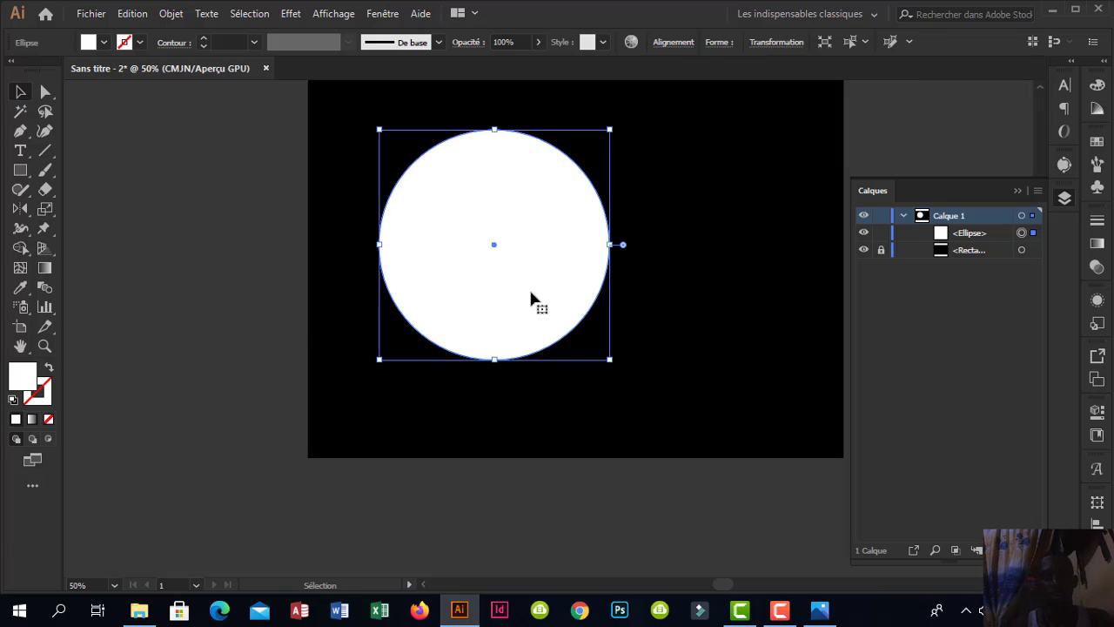
{"action": "mouse_move", "coordinate": [530, 293]}
{"action": "left_mouse_down"}
{"action": "mouse_move", "coordinate": [573, 294]}
{"action": "mouse_move", "coordinate": [514, 287]}
{"action": "left_mouse_up"}
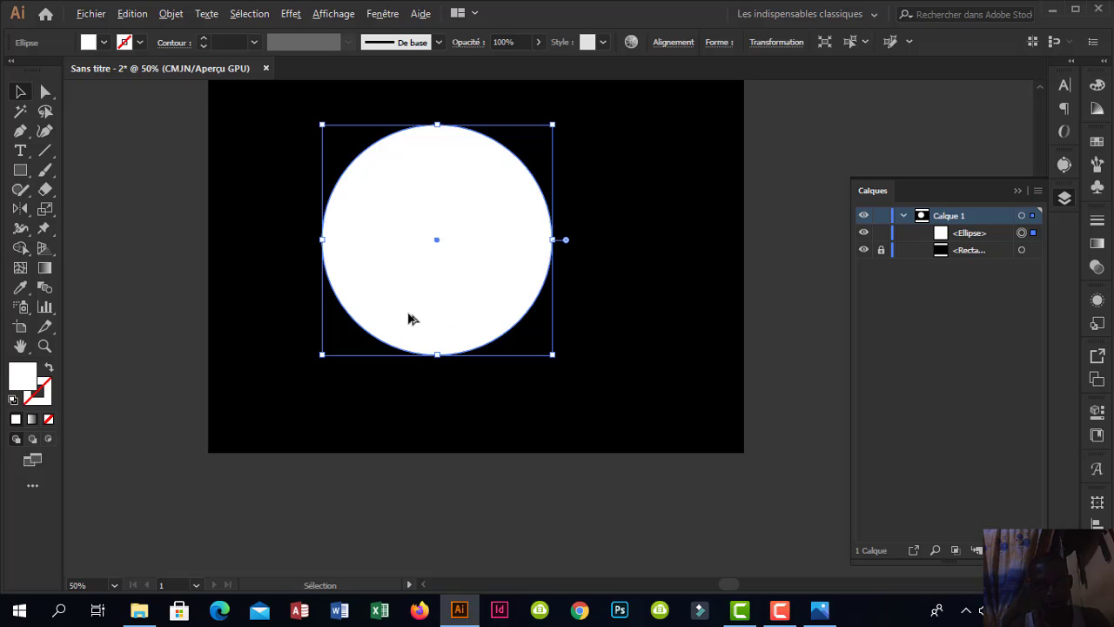
{"action": "left_click_drag", "start_coordinate": [412, 320], "coordinate": [541, 316]}
Align both white circles to the artboard's bottom edge, and move them together up to about the middle of the artboard.
{"action": "left_click_drag", "start_coordinate": [331, 415], "coordinate": [578, 312]}
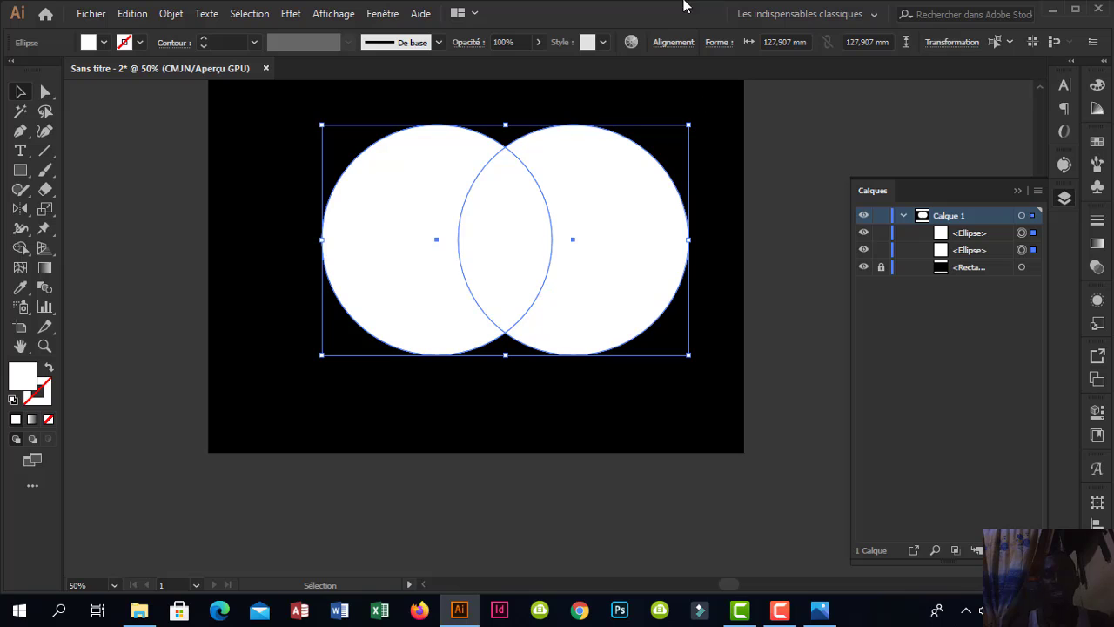
{"action": "left_click", "coordinate": [672, 43]}
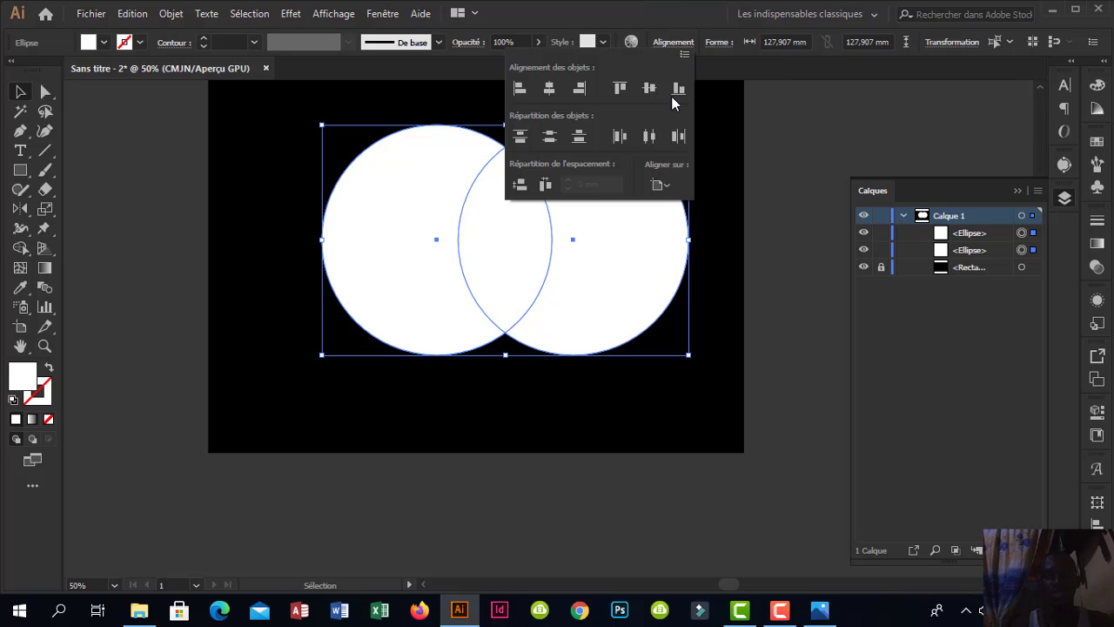
{"action": "left_click", "coordinate": [678, 90]}
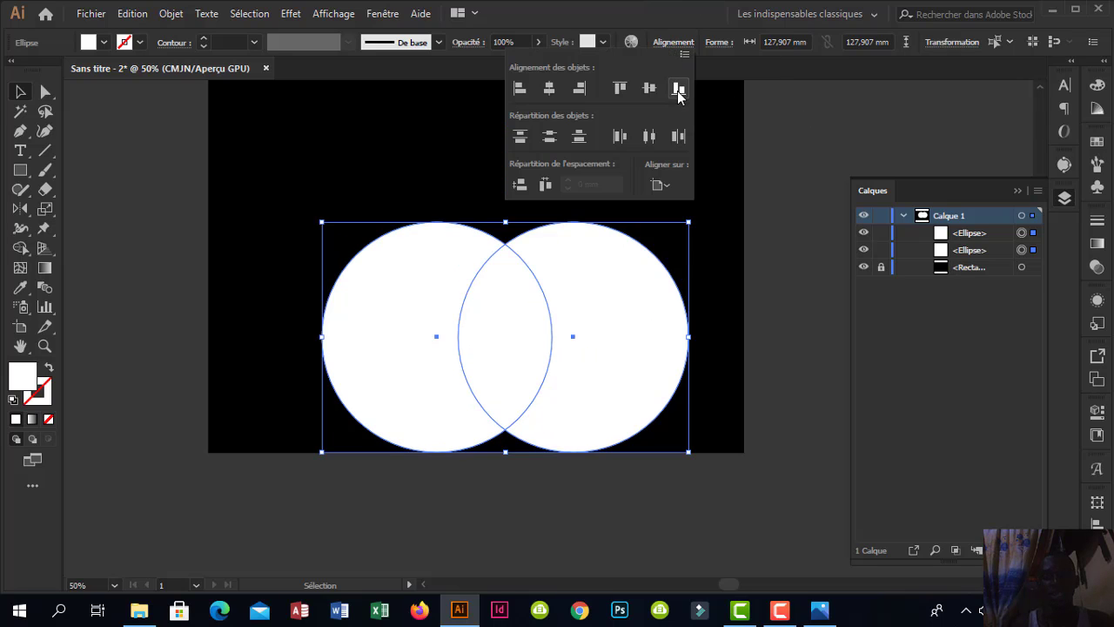
{"action": "left_click", "coordinate": [156, 197]}
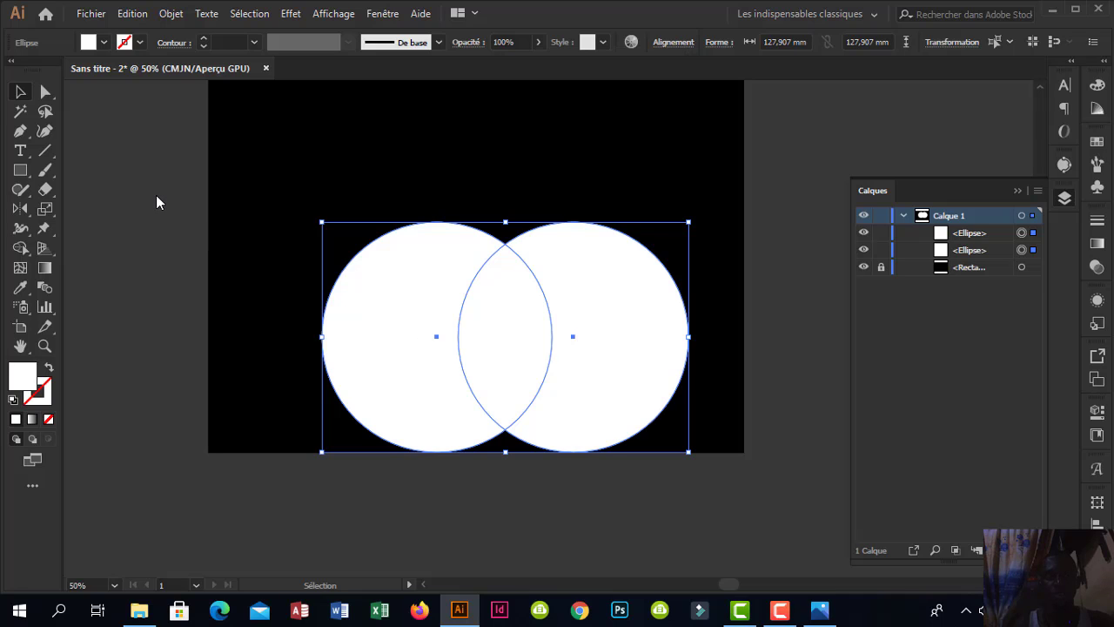
{"action": "left_click_drag", "start_coordinate": [497, 336], "coordinate": [478, 257]}
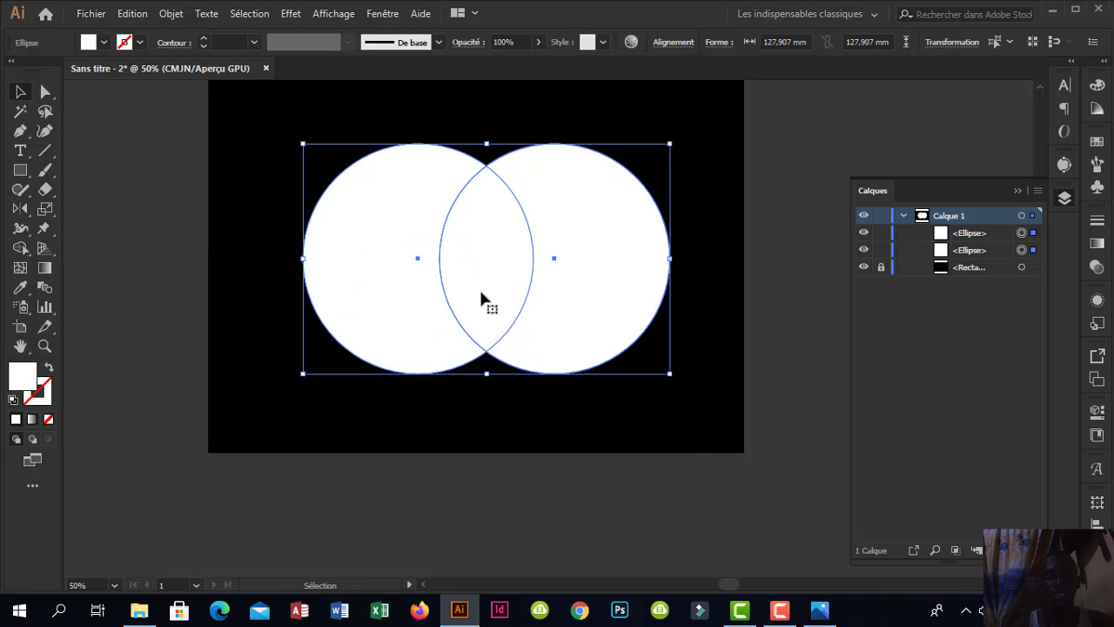
Switch to Photos to examine the shape of the petals in adidas.jpg, and return to Illustrator.
{"action": "left_click", "coordinate": [819, 609]}
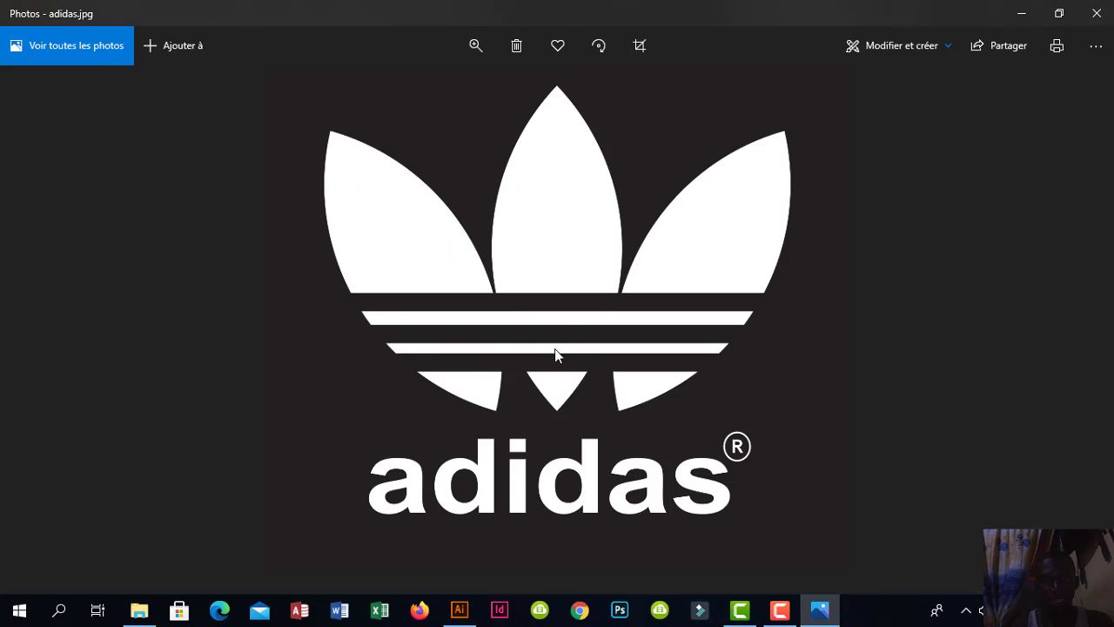
{"action": "left_click", "coordinate": [459, 609]}
{"action": "left_click", "coordinate": [460, 609]}
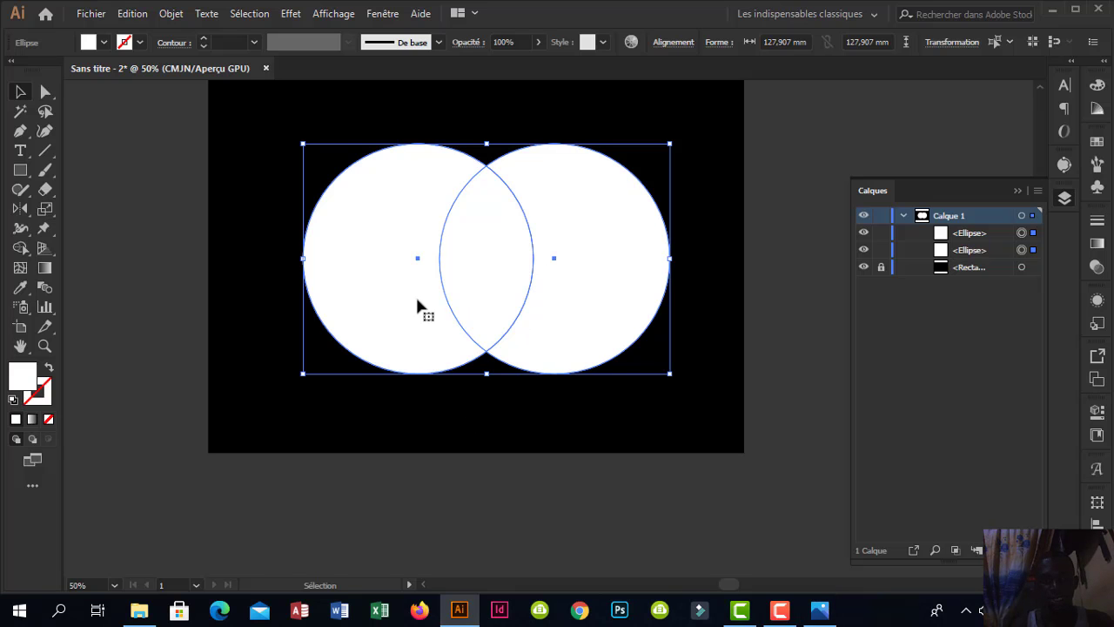
Put away the layer list and look up where the Pathfinder options can be displayed.
{"action": "left_click", "coordinate": [1018, 190]}
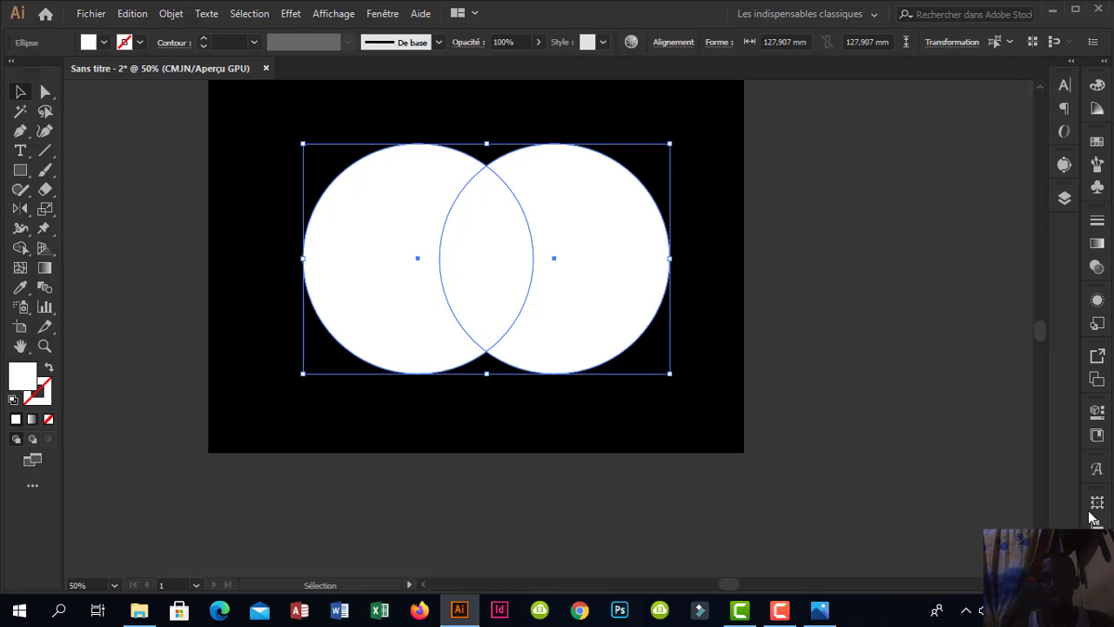
{"action": "left_click", "coordinate": [1097, 546]}
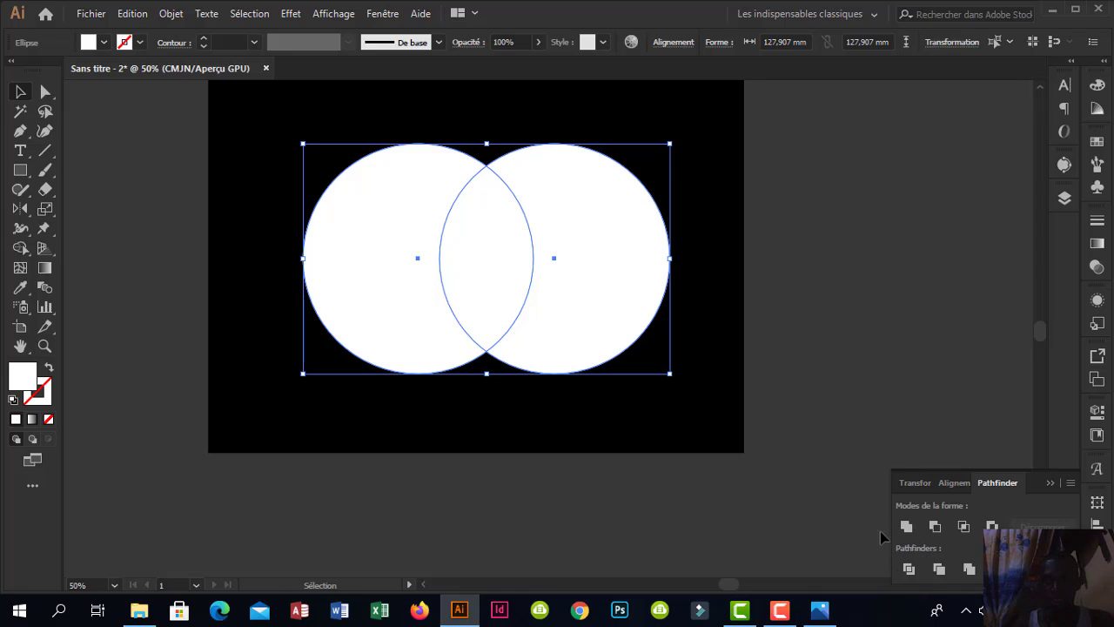
{"action": "left_click", "coordinate": [333, 14]}
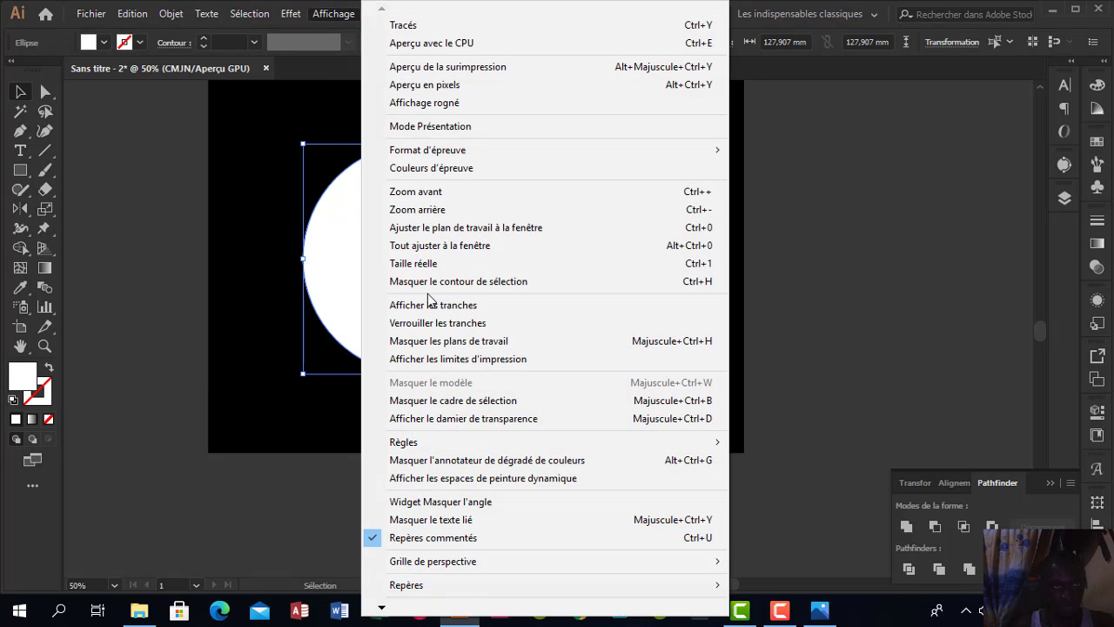
{"action": "mouse_move", "coordinate": [297, 5]}
{"action": "mouse_move", "coordinate": [333, 12]}
{"action": "left_click", "coordinate": [323, 85]}
{"action": "left_click", "coordinate": [382, 13]}
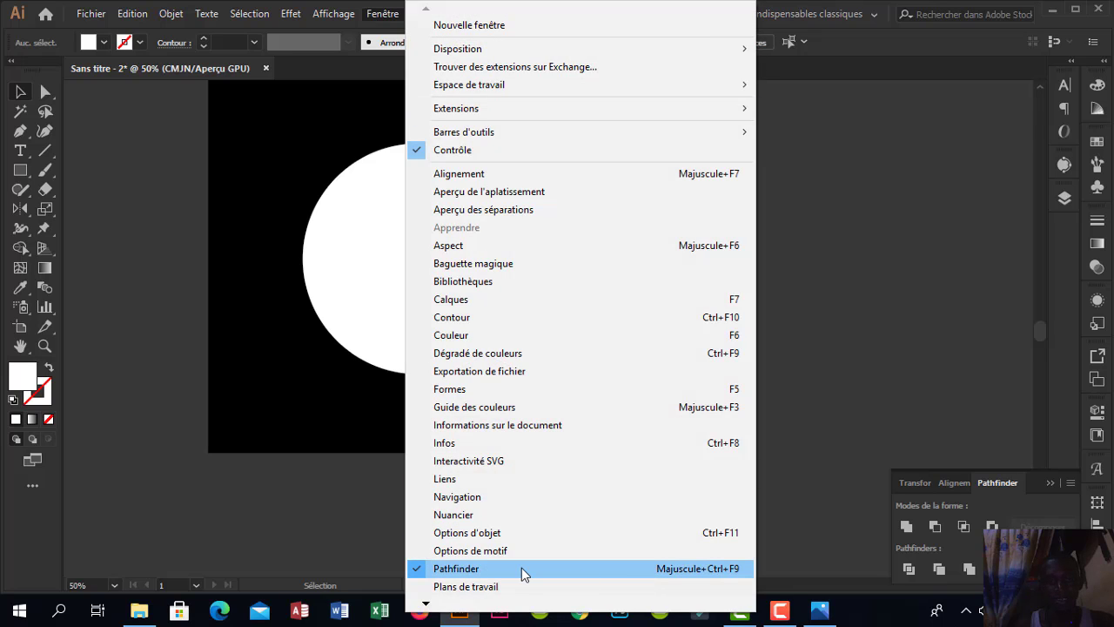
{"action": "left_click", "coordinate": [1048, 486]}
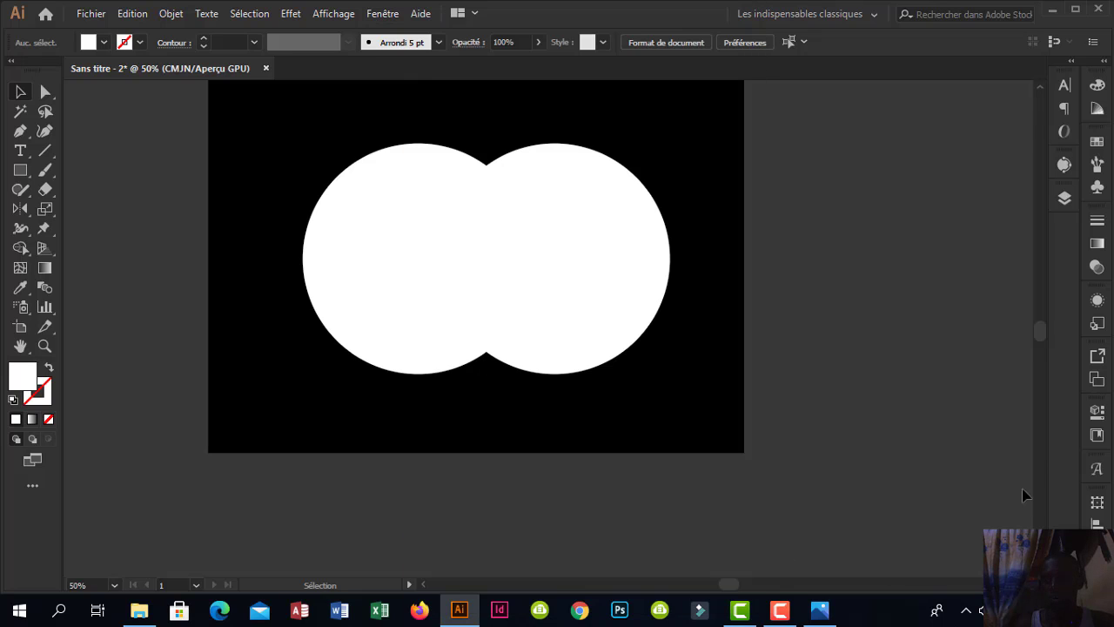
Split the two overlapping circles with the Pathfinder Division operation, ungroup the resulting pieces and deselect them.
{"action": "left_click_drag", "start_coordinate": [280, 144], "coordinate": [708, 378]}
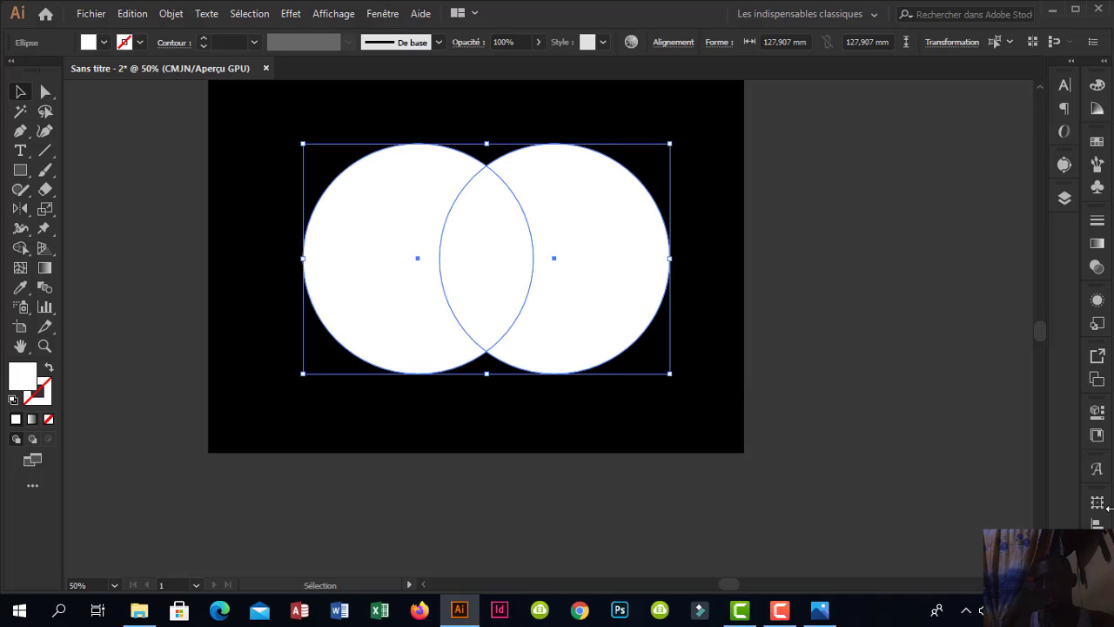
{"action": "left_click", "coordinate": [1097, 547]}
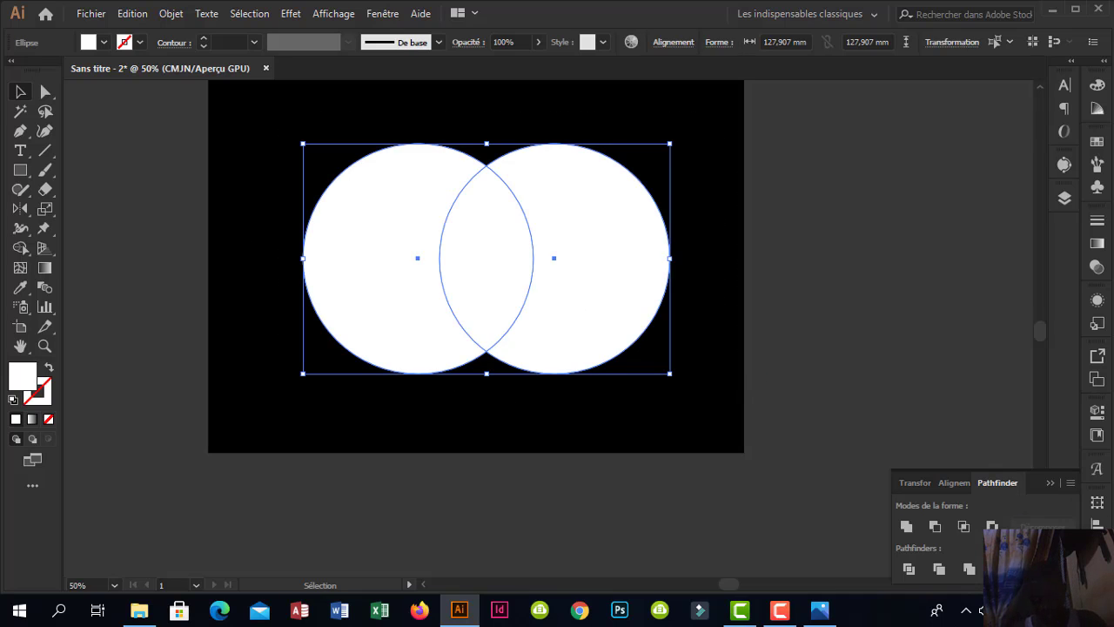
{"action": "left_click", "coordinate": [910, 569]}
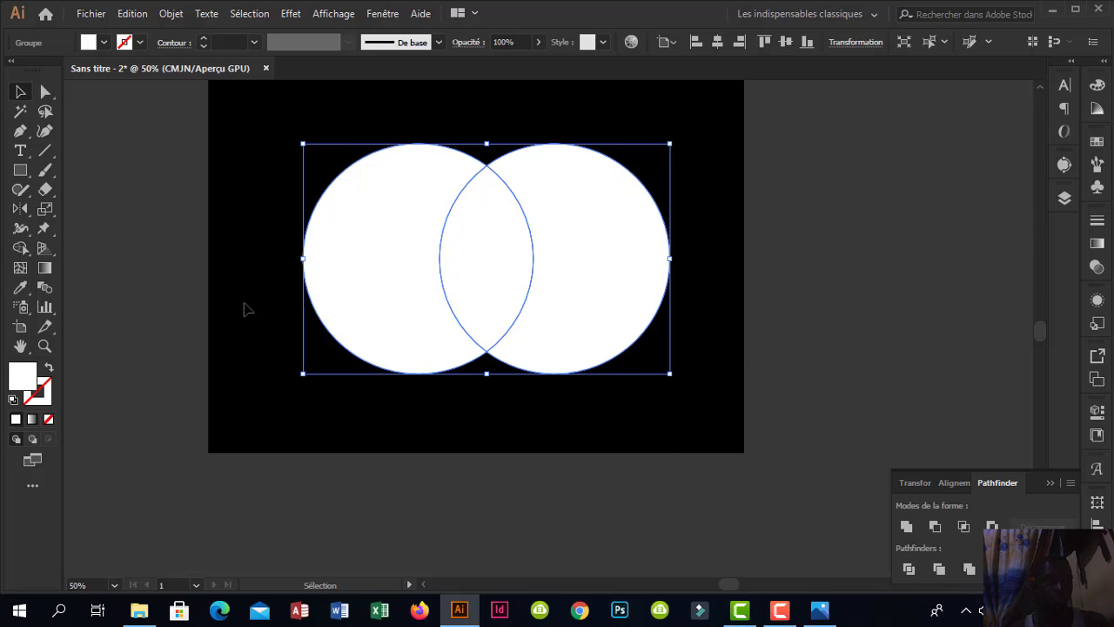
{"action": "right_click", "coordinate": [435, 224]}
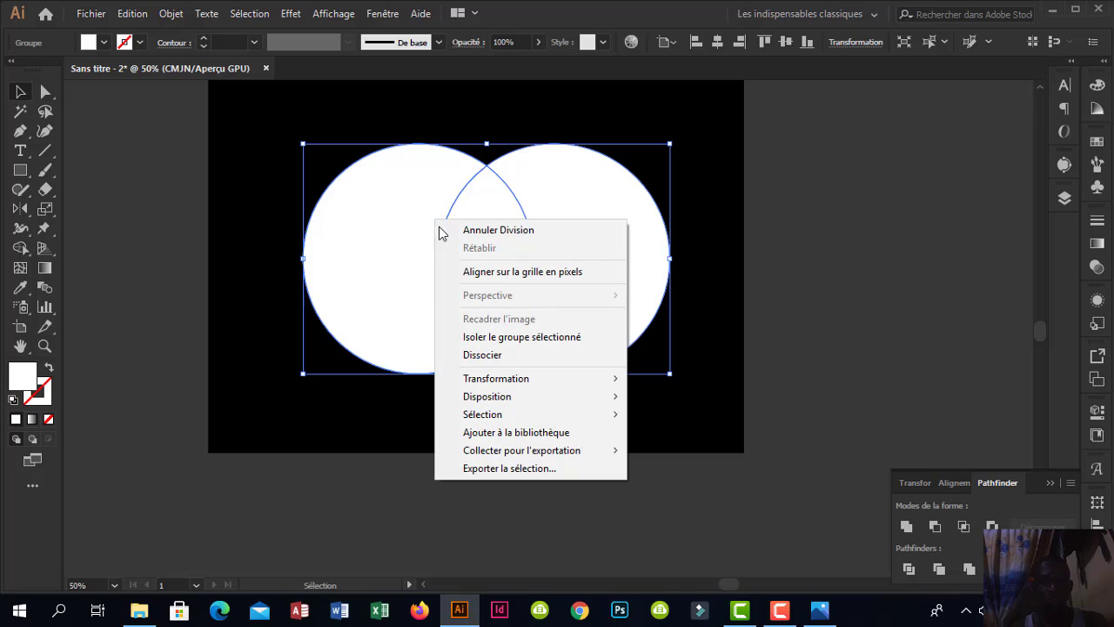
{"action": "left_click", "coordinate": [444, 355]}
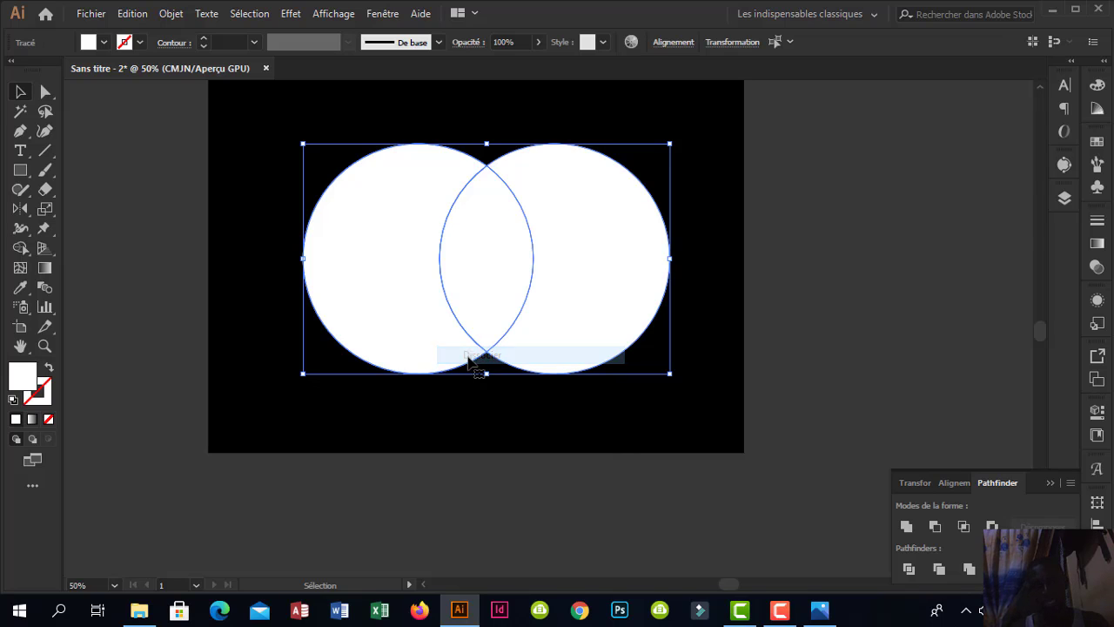
{"action": "left_click", "coordinate": [340, 435]}
Delete the left and right crescents, keeping only the central lens shape.
{"action": "left_click", "coordinate": [385, 318]}
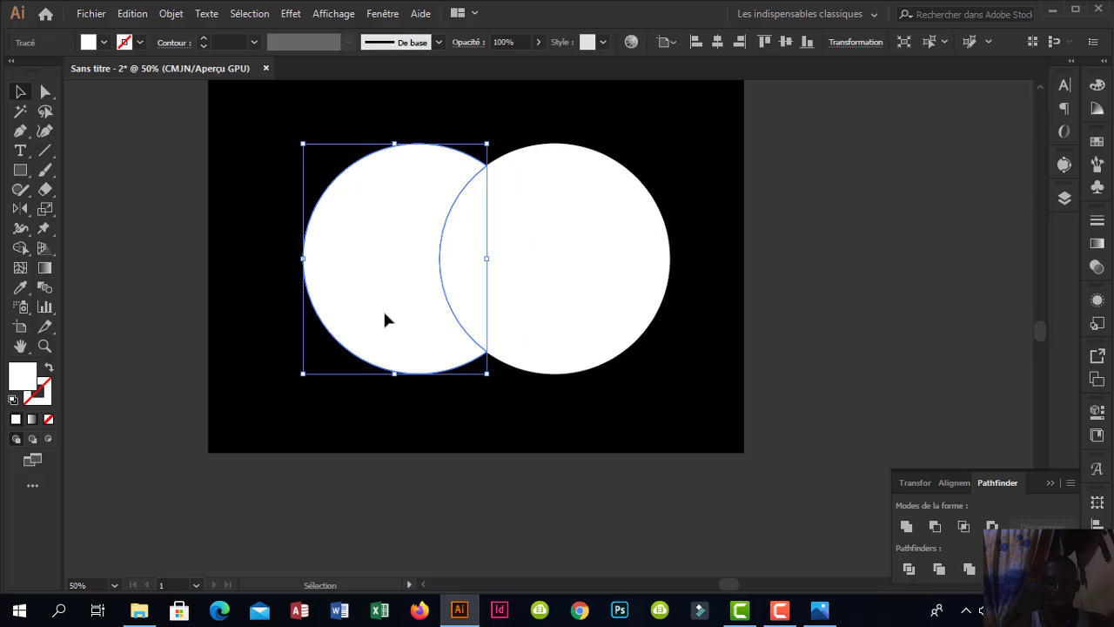
{"action": "key", "text": "Delete"}
{"action": "left_click", "coordinate": [585, 290]}
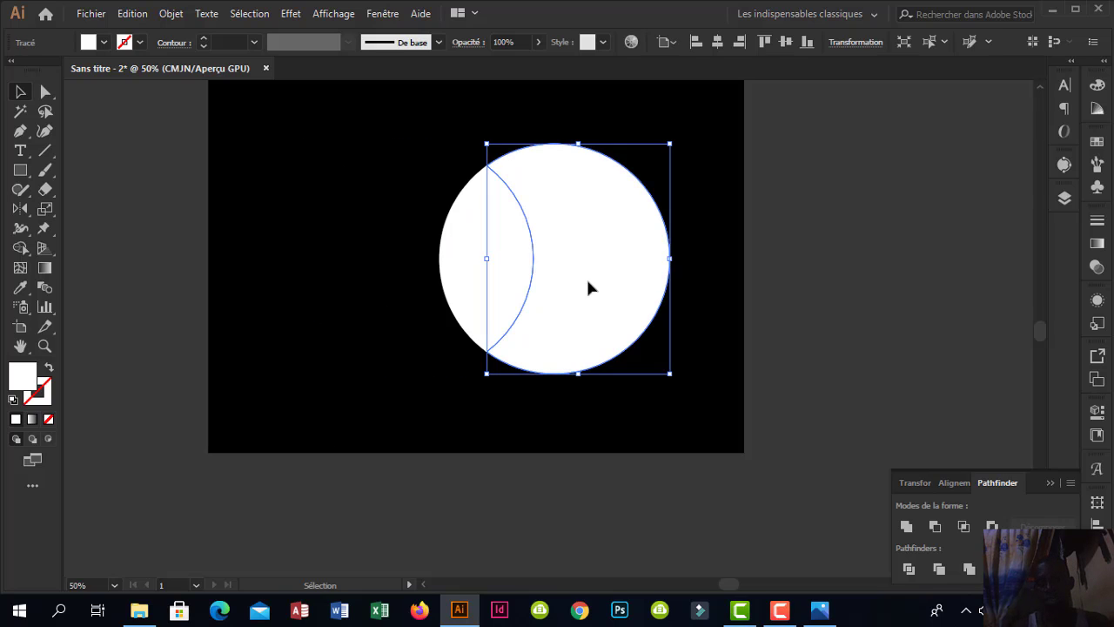
{"action": "key", "text": "Delete"}
Move the white petal slightly up and to the left on the artboard, and keep it selected.
{"action": "left_click", "coordinate": [462, 302]}
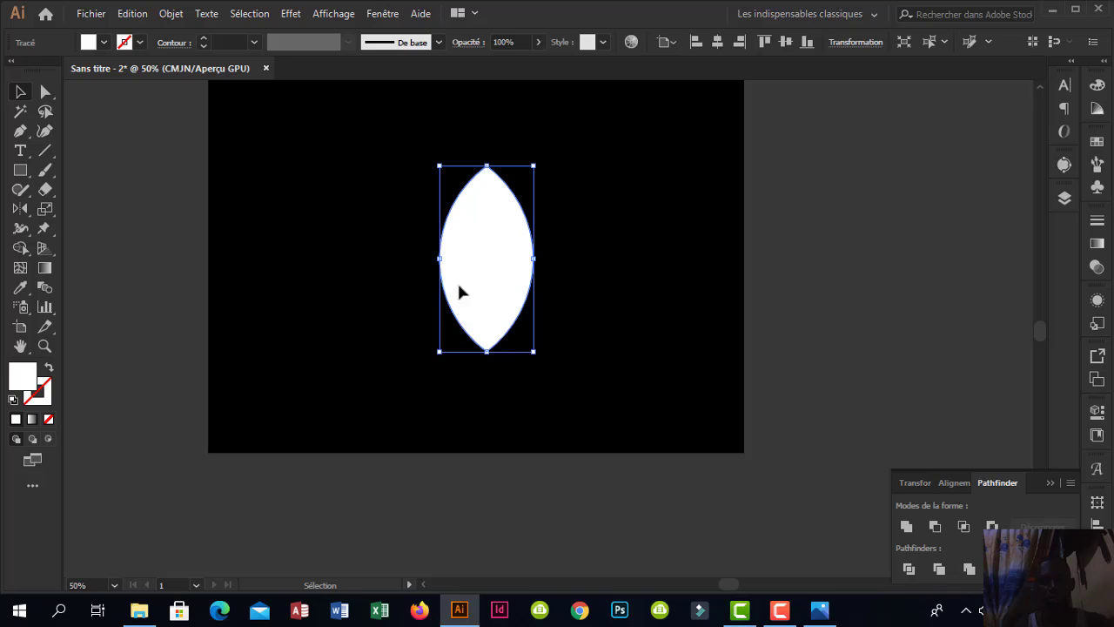
{"action": "left_click_drag", "start_coordinate": [459, 290], "coordinate": [473, 251]}
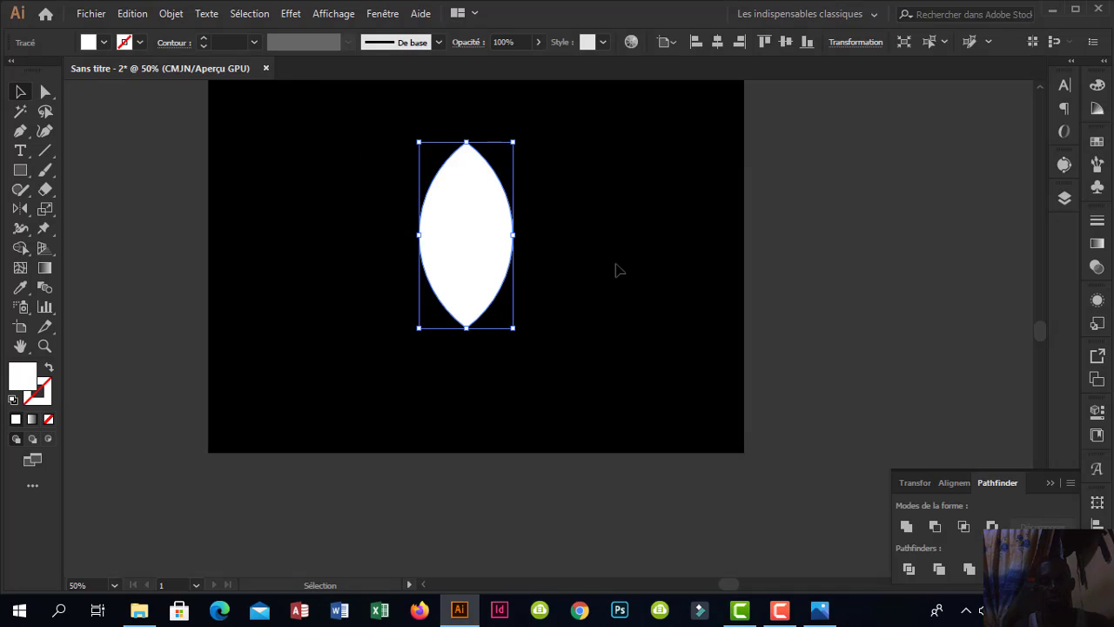
{"action": "left_click", "coordinate": [617, 269]}
{"action": "left_click", "coordinate": [482, 236]}
Compare the petal with adidas.jpg in Photos, return to Illustrator, enlarge it slightly and proportionally around its centre, and deselect it.
{"action": "left_click", "coordinate": [833, 616]}
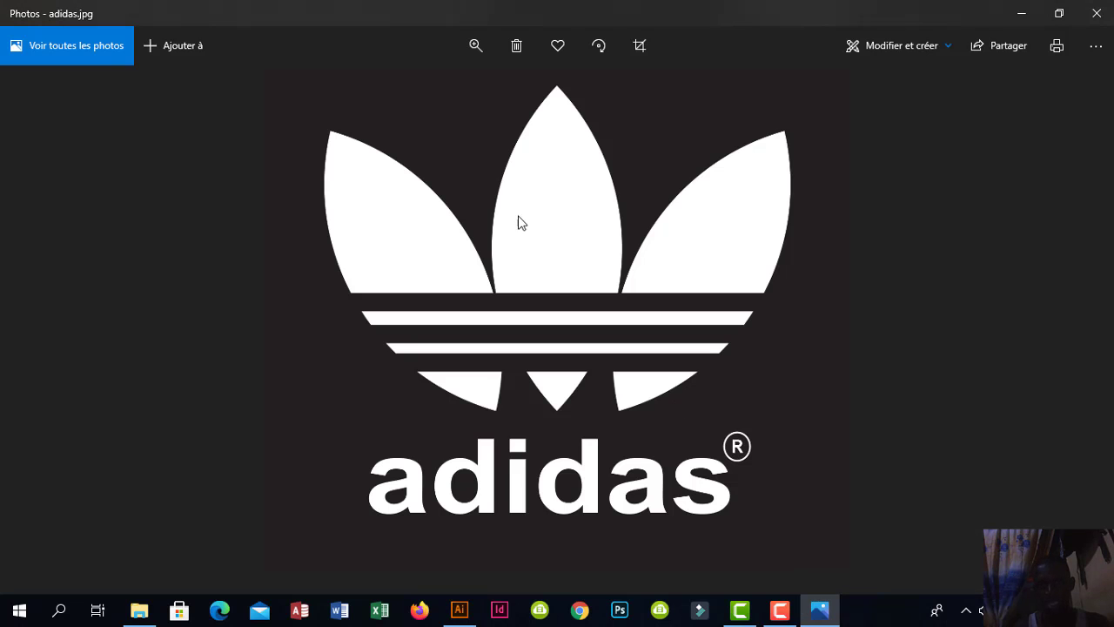
{"action": "left_click", "coordinate": [461, 613]}
{"action": "scroll", "coordinate": [526, 301], "scroll_direction": "up", "scroll_amount": 1}
{"action": "scroll", "coordinate": [529, 307], "scroll_direction": "up", "scroll_amount": 3}
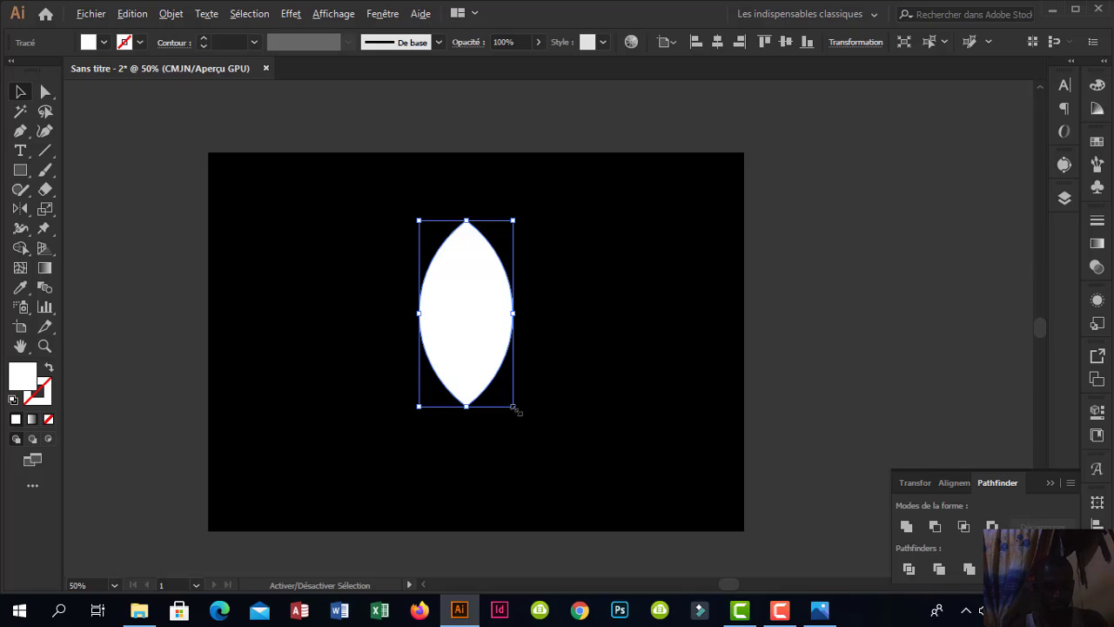
{"action": "mouse_move", "coordinate": [515, 408]}
{"action": "left_mouse_down"}
{"action": "mouse_move", "coordinate": [528, 432]}
{"action": "mouse_move", "coordinate": [496, 375]}
{"action": "mouse_move", "coordinate": [524, 421]}
{"action": "left_mouse_up"}
{"action": "left_click", "coordinate": [577, 393]}
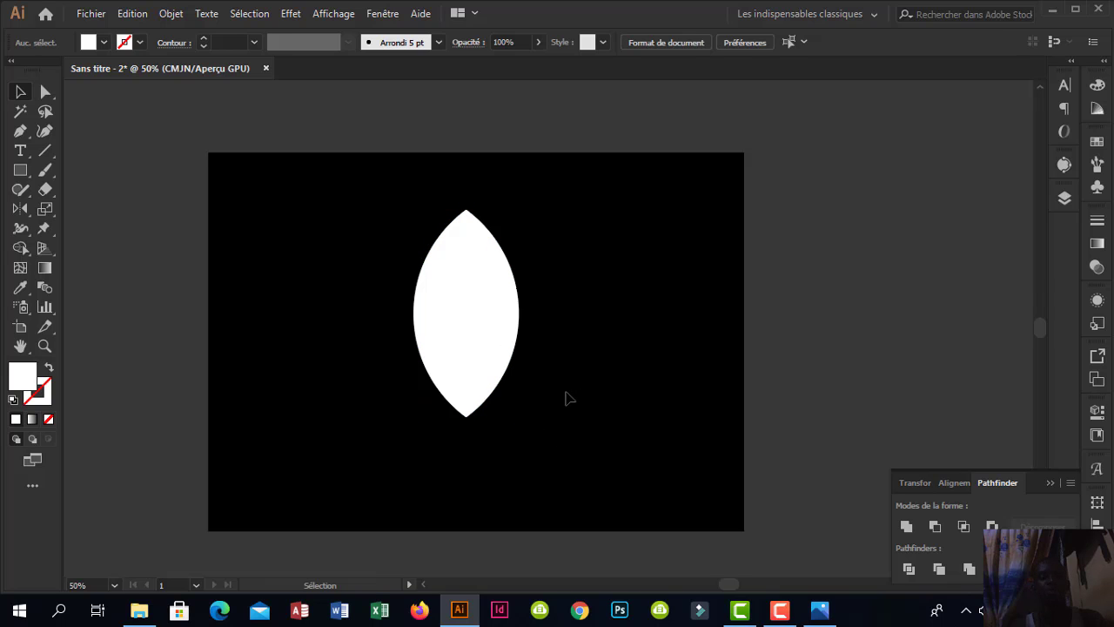
Select the petal, check how the side petals are arranged in the Photos reference image, and return to Illustrator.
{"action": "left_click", "coordinate": [454, 276]}
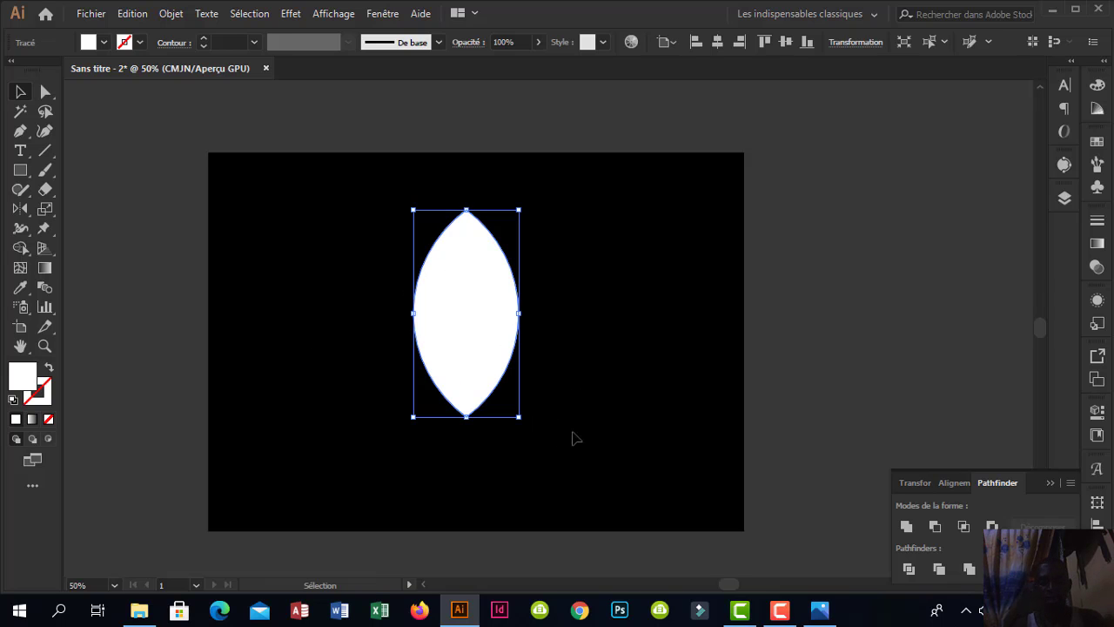
{"action": "left_click", "coordinate": [820, 609]}
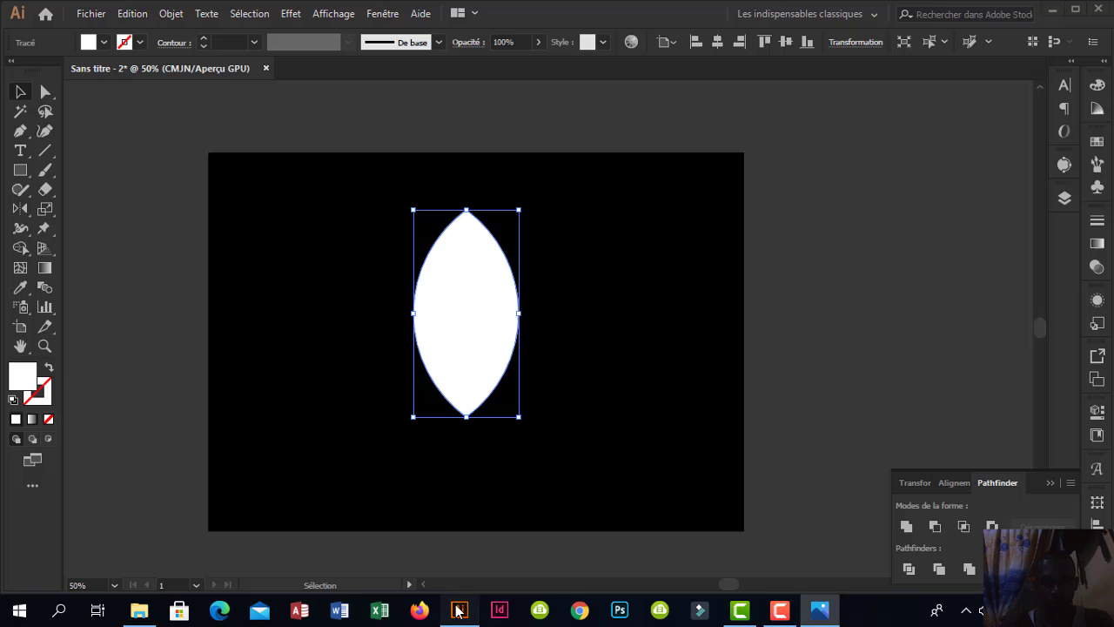
{"action": "left_click", "coordinate": [460, 609]}
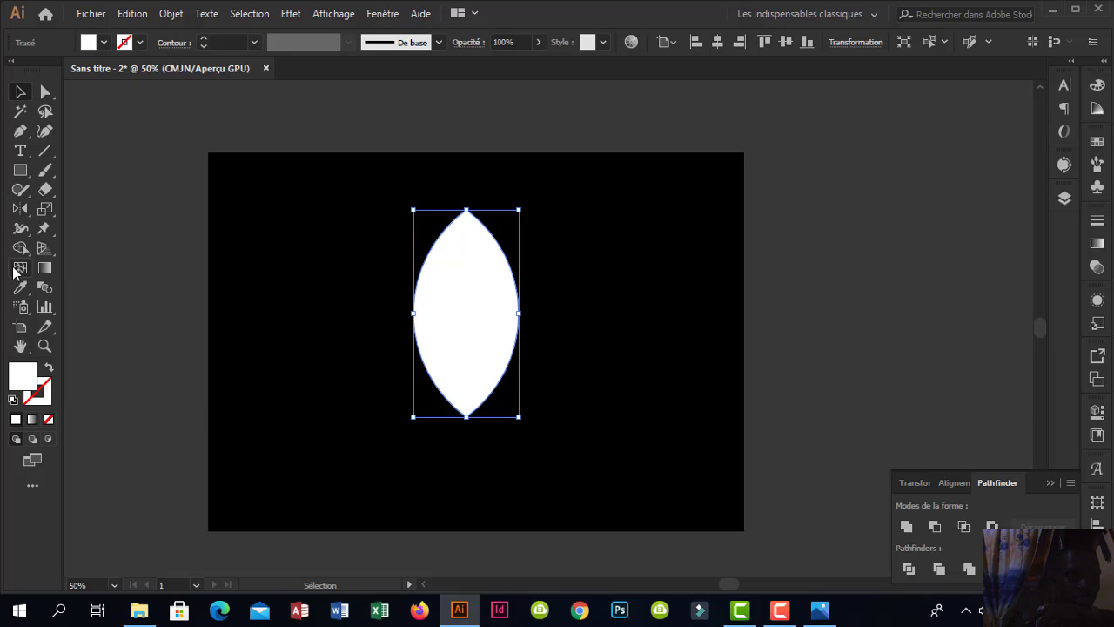
Activate the Rotate tool for the petal and place its rotation origin on the petal's bottom anchor point.
{"action": "left_click", "coordinate": [21, 214]}
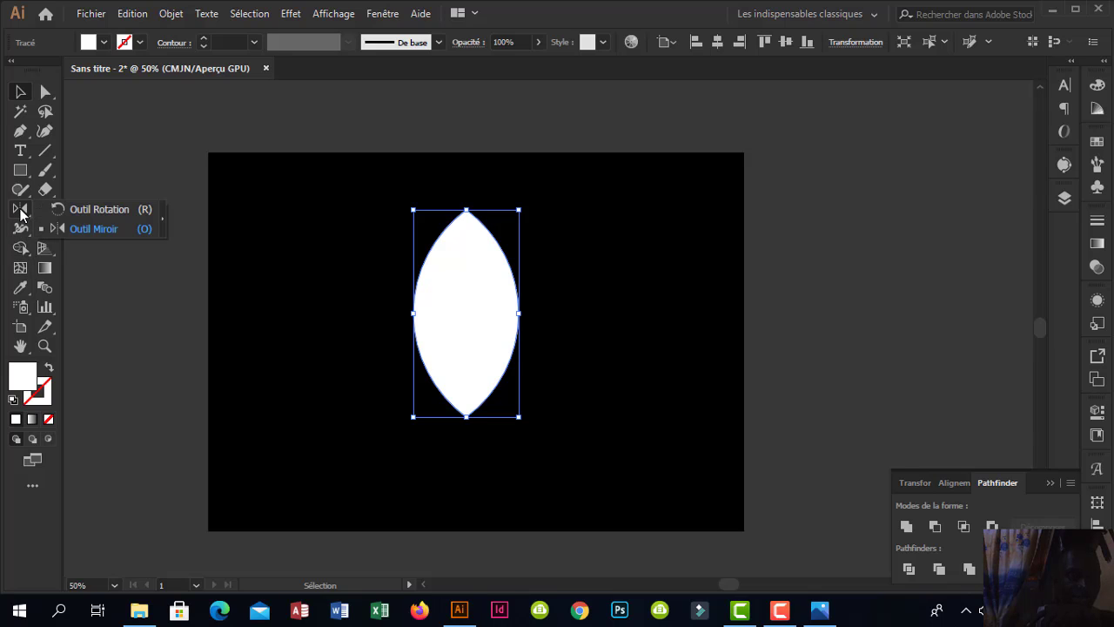
{"action": "left_click", "coordinate": [84, 210]}
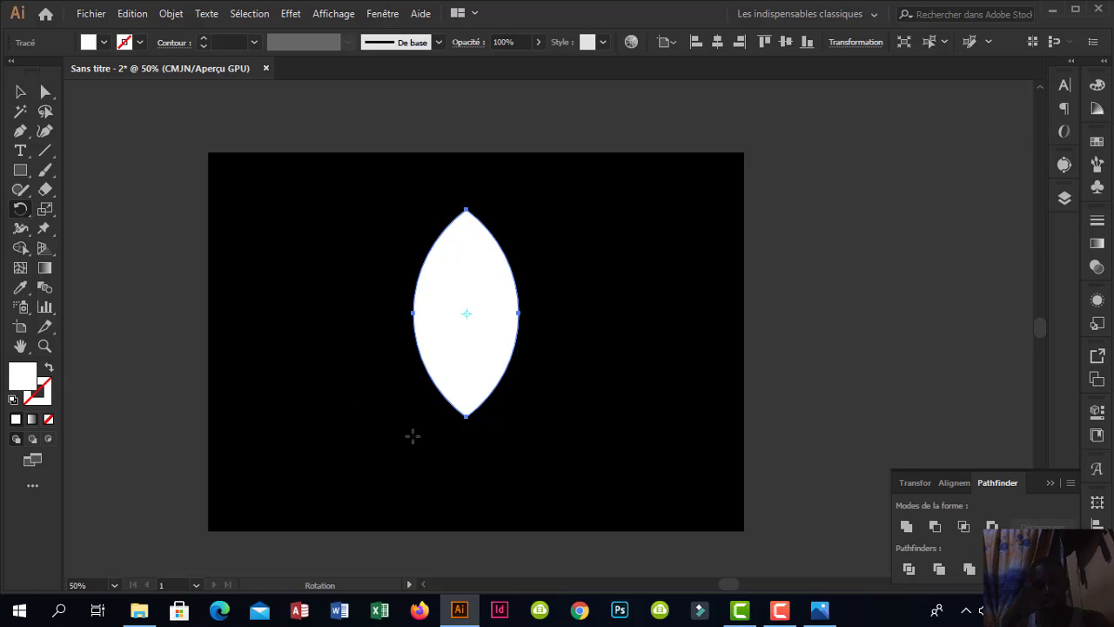
{"action": "scroll", "coordinate": [412, 435], "scroll_direction": "down", "scroll_amount": 2}
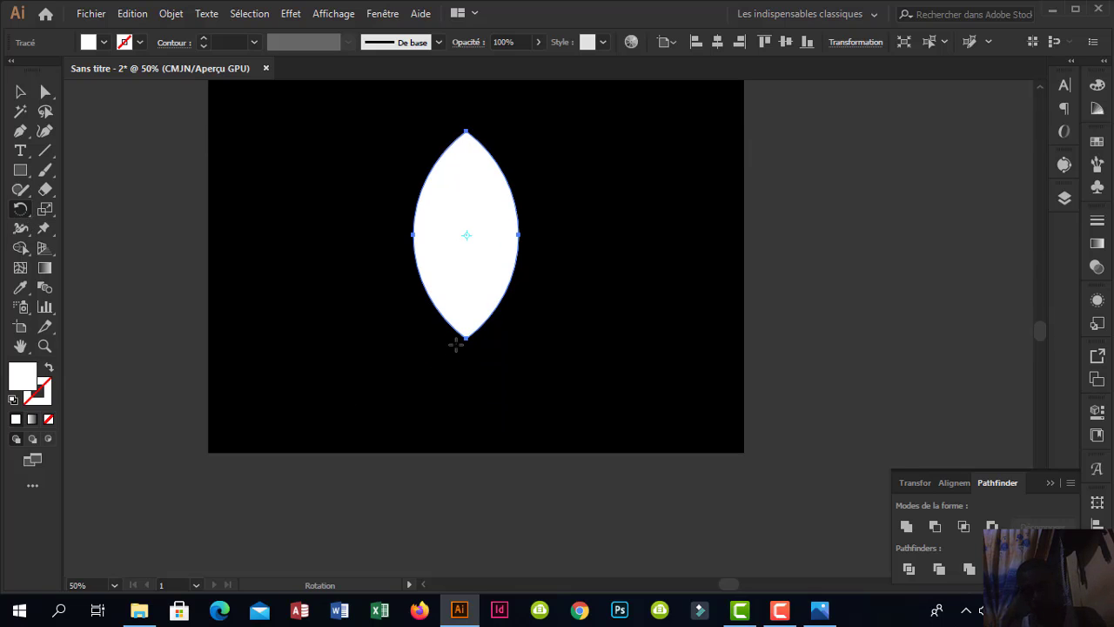
{"action": "left_click", "coordinate": [491, 236], "text": "ctrl"}
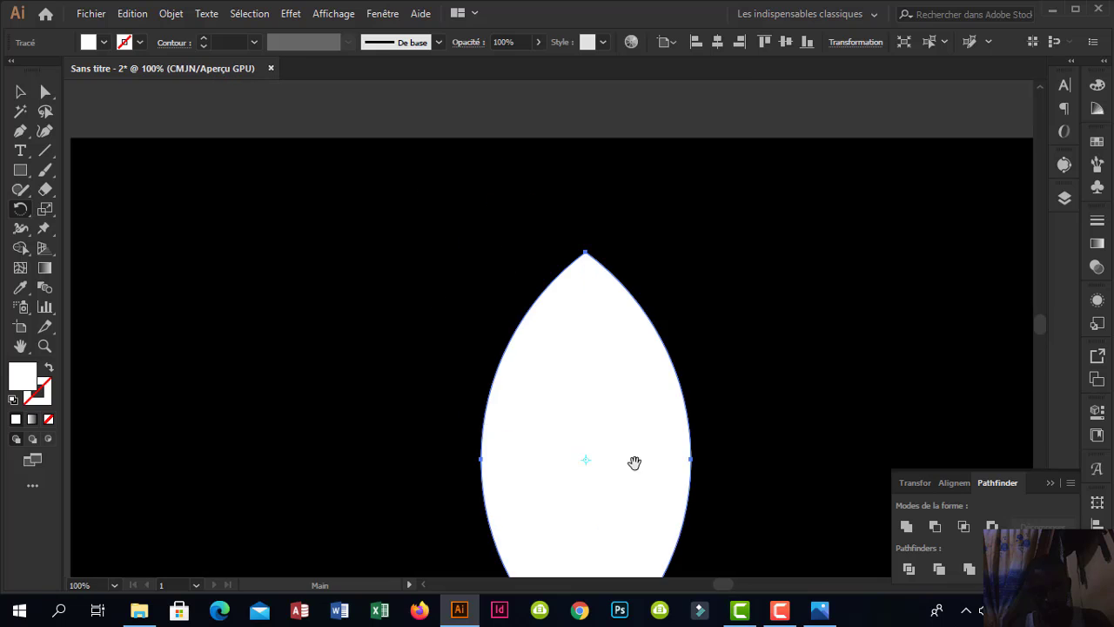
{"action": "left_click_drag", "start_coordinate": [634, 462], "coordinate": [595, 251]}
{"action": "left_click", "coordinate": [535, 236], "text": "ctrl"}
{"action": "left_click_drag", "start_coordinate": [532, 229], "coordinate": [530, 267]}
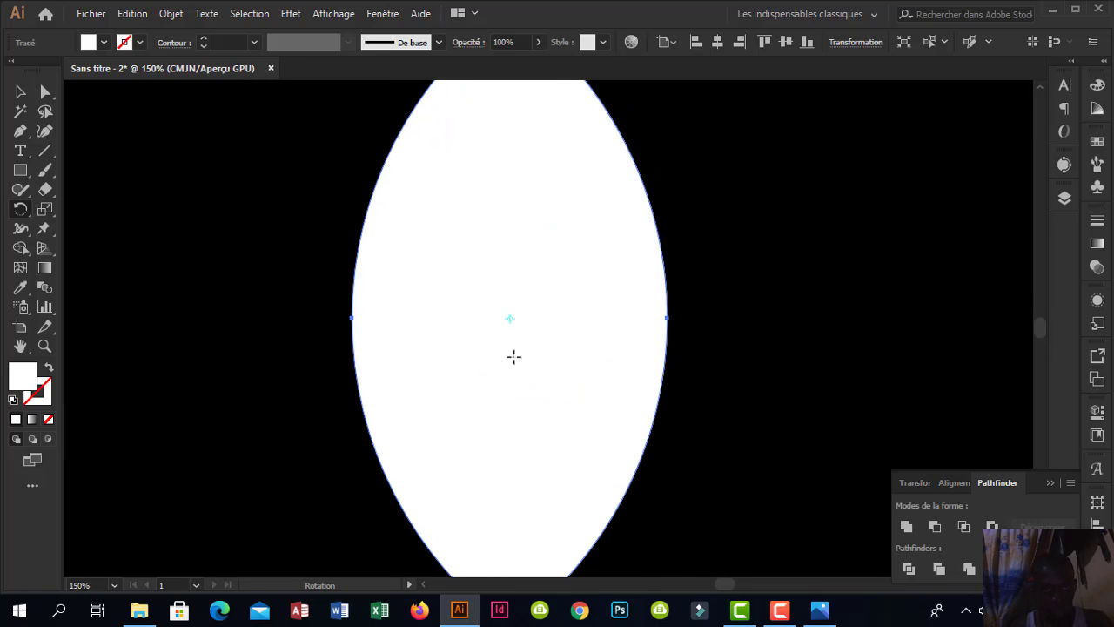
{"action": "left_click_drag", "start_coordinate": [540, 338], "coordinate": [532, 249]}
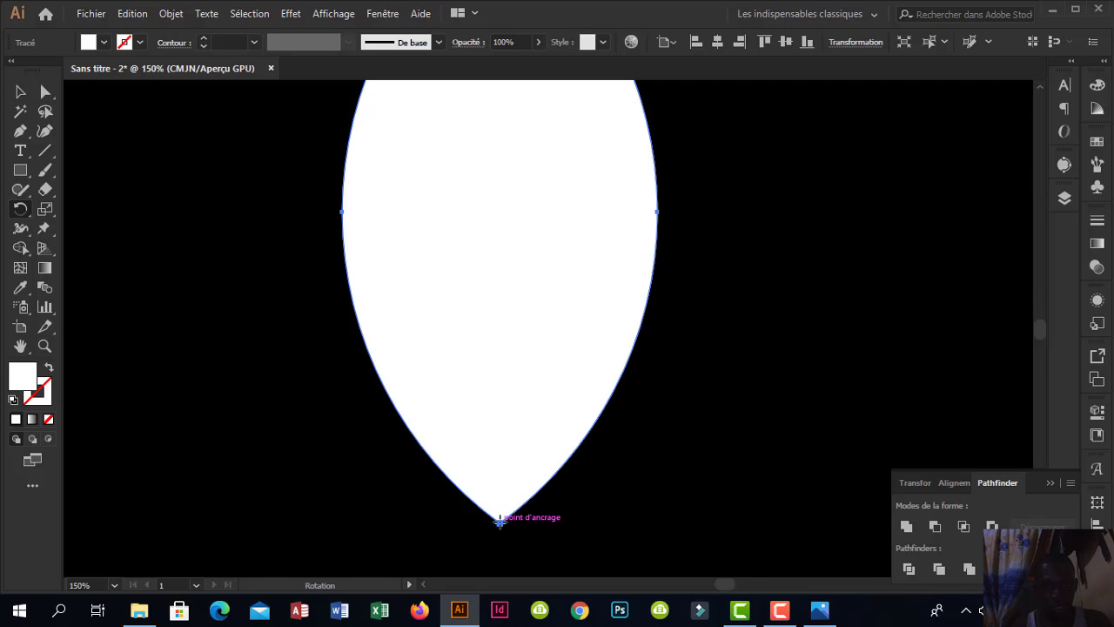
{"action": "scroll", "coordinate": [530, 420], "scroll_direction": "up", "scroll_amount": 4}
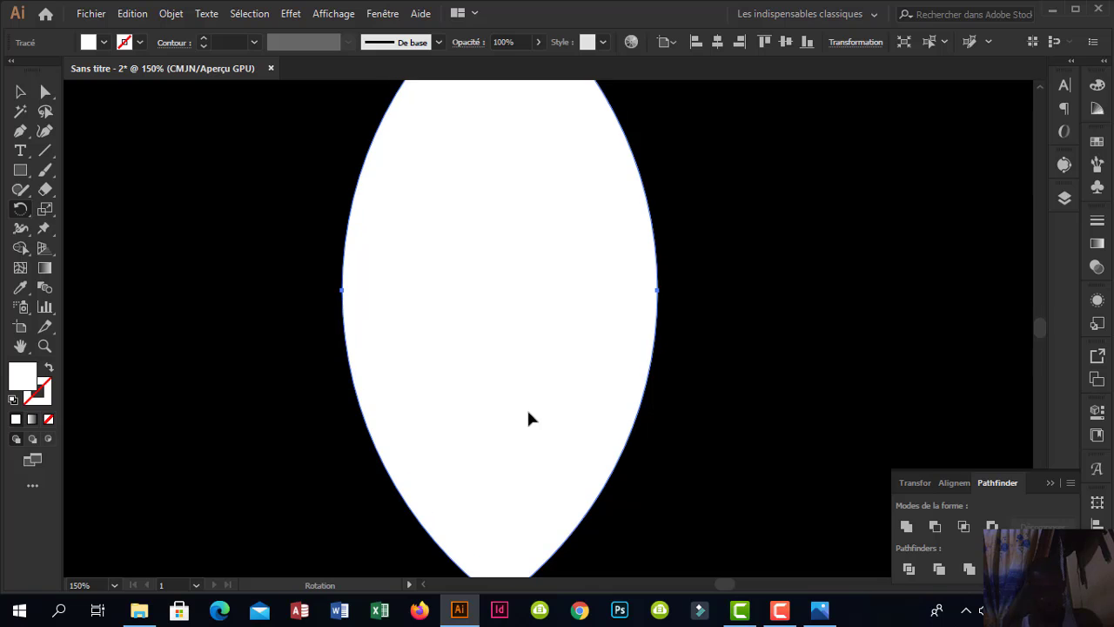
{"action": "left_click", "coordinate": [527, 348], "text": "ctrl+alt"}
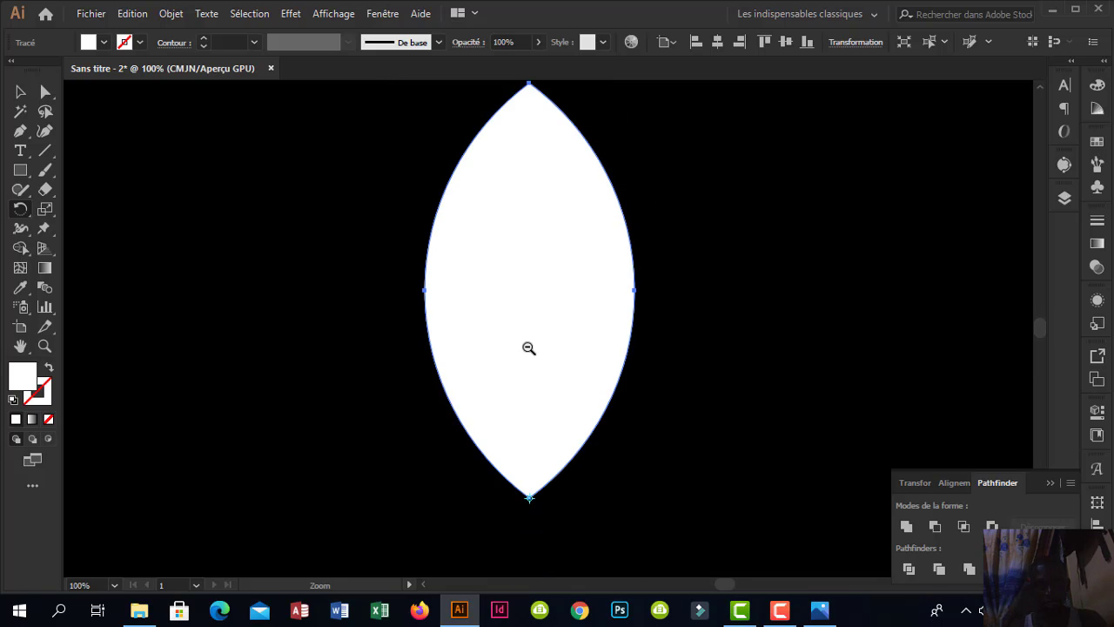
Rotate a copy of the petal about 30° clockwise around its bottom tip and return to the Selection tool.
{"action": "left_click", "coordinate": [527, 348], "text": "ctrl+alt"}
{"action": "left_click_drag", "start_coordinate": [543, 329], "coordinate": [494, 302]}
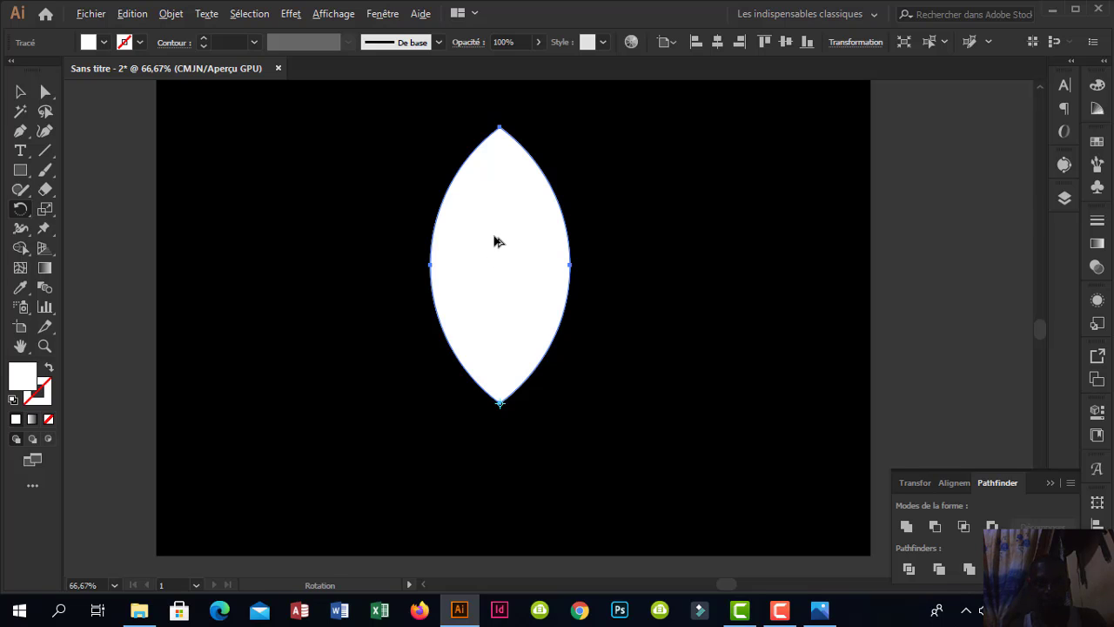
{"action": "left_click_drag", "start_coordinate": [499, 241], "coordinate": [572, 270]}
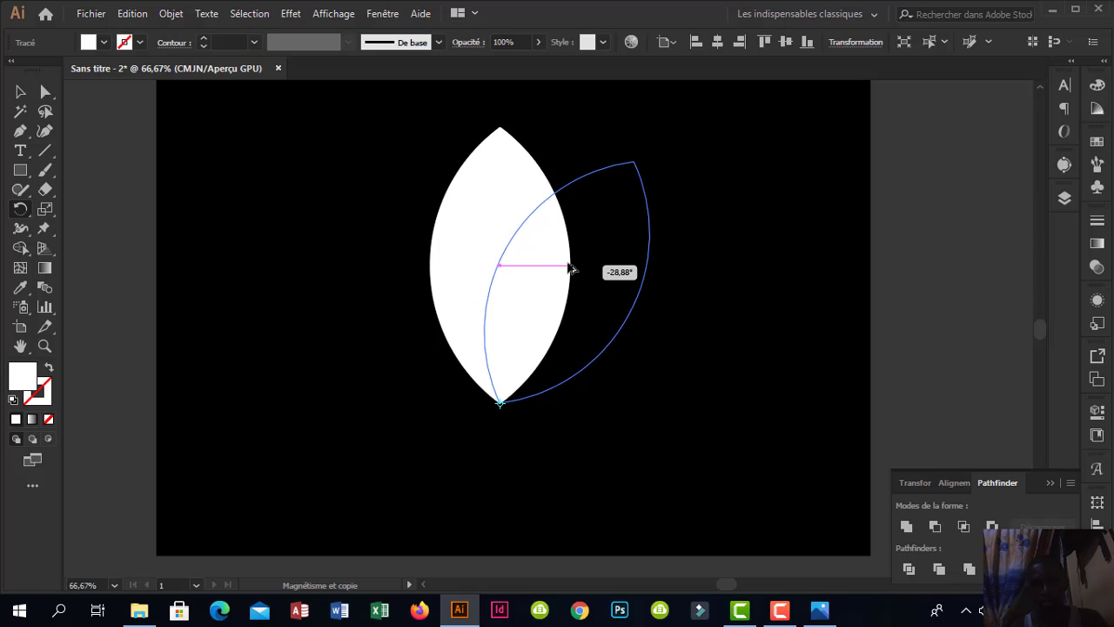
{"action": "left_click_drag", "start_coordinate": [574, 271], "coordinate": [580, 271]}
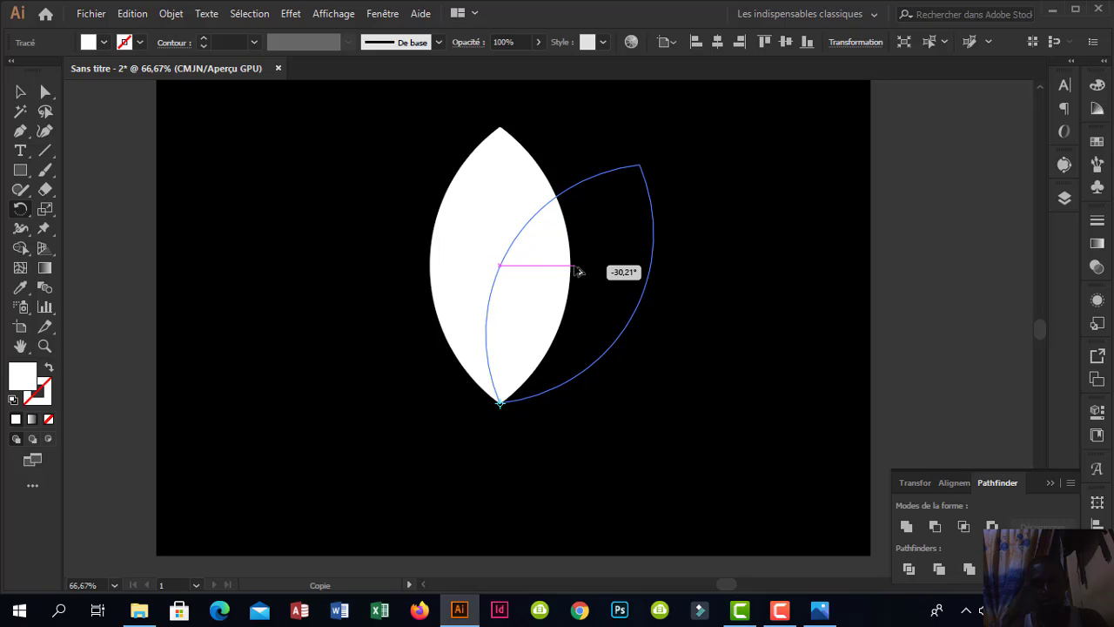
{"action": "left_click_drag", "start_coordinate": [580, 272], "coordinate": [580, 271]}
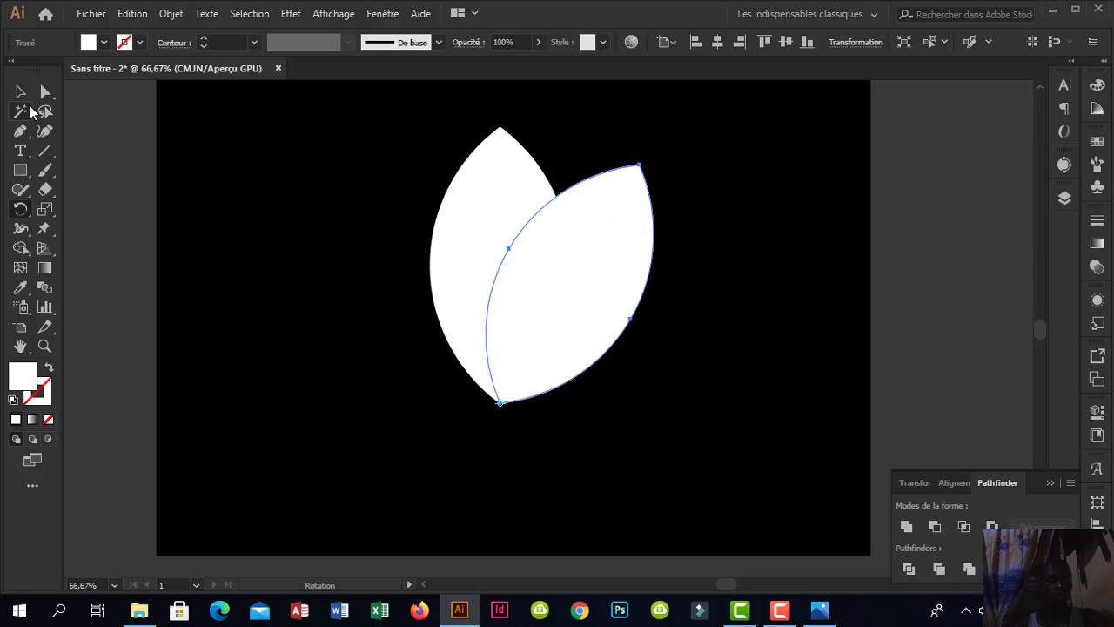
{"action": "left_click", "coordinate": [21, 92]}
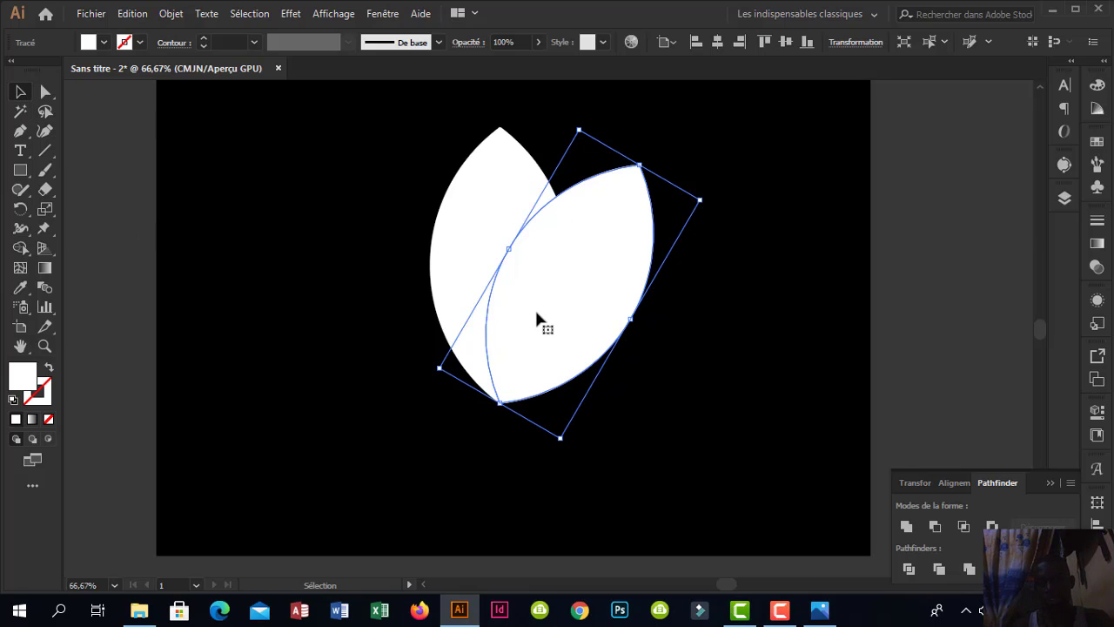
{"action": "left_click_drag", "start_coordinate": [536, 313], "coordinate": [575, 319]}
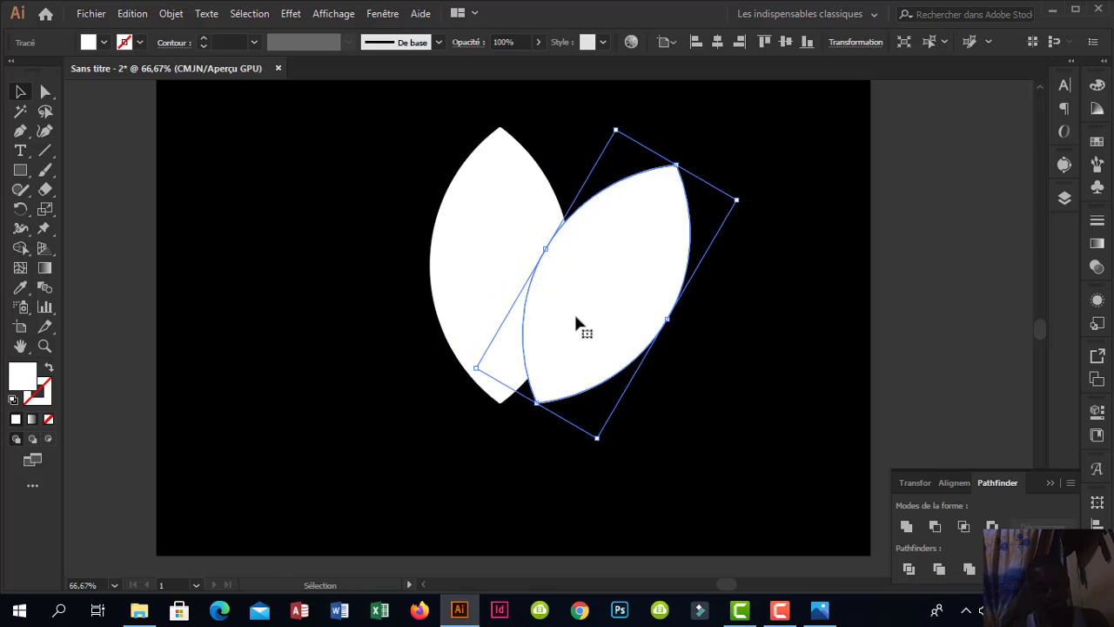
{"action": "key", "text": "a"}
{"action": "key", "text": "v"}
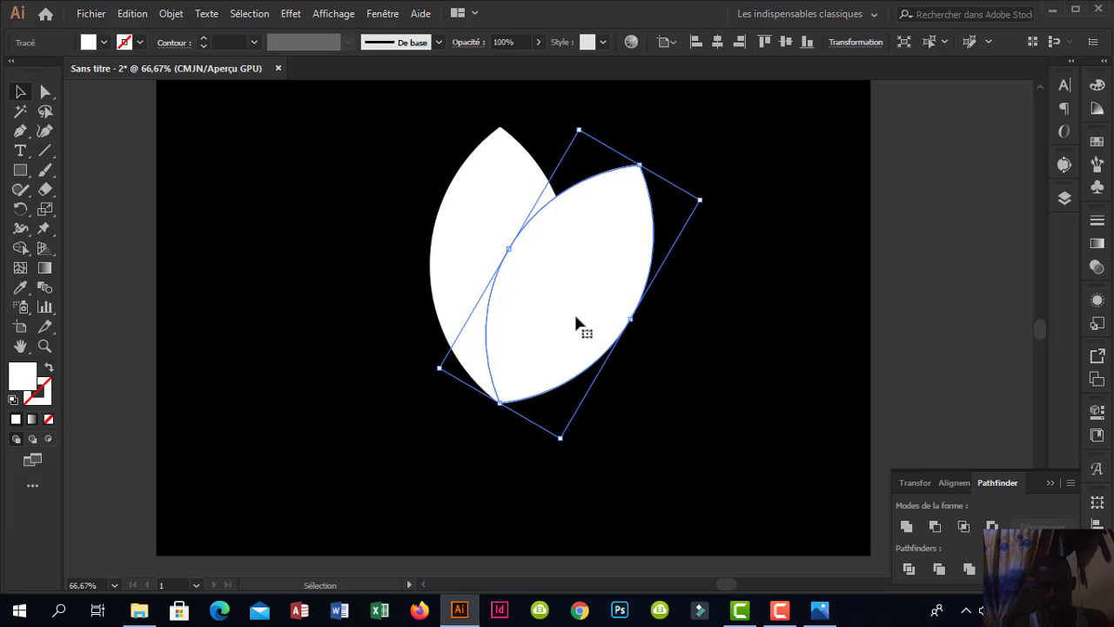
Nudge the rotated petal horizontally to the right until it just touches the central petal's side, and compare the spacing with adidas.jpg in Photos.
{"action": "key", "text": "Right"}
{"action": "key", "text": "Right"}
{"action": "key", "text": "Right"}
{"action": "key", "text": "Right"}
{"action": "key", "text": "Right"}
{"action": "key", "text": "Right"}
{"action": "key", "text": "Right"}
{"action": "key", "text": "Right"}
{"action": "key", "text": "Right"}
{"action": "key", "text": "Right"}
{"action": "key", "text": "Right"}
{"action": "key", "text": "Right"}
{"action": "key", "text": "Right"}
{"action": "key", "text": "Right"}
{"action": "key", "text": "Right"}
{"action": "key", "text": "Right"}
{"action": "key", "text": "Right"}
{"action": "key", "text": "Right"}
{"action": "key", "text": "Right"}
{"action": "key", "text": "Right"}
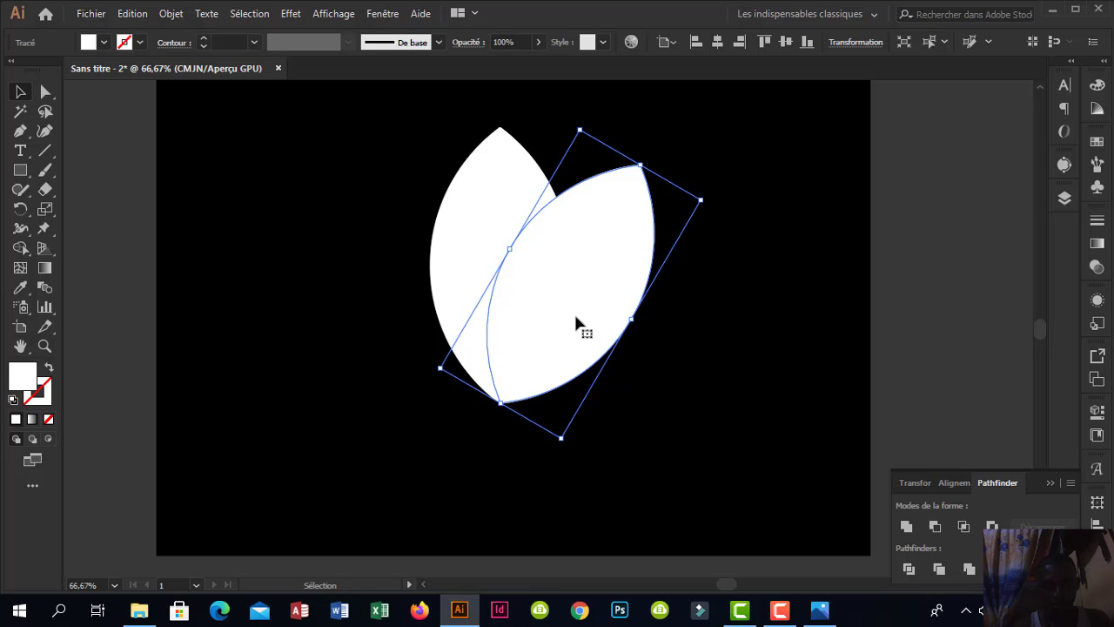
{"action": "key", "text": "Right"}
{"action": "key", "text": "Right"}
{"action": "key", "text": "Right"}
{"action": "key", "text": "Right"}
{"action": "key", "text": "Right"}
{"action": "key", "text": "Right"}
{"action": "key", "text": "Right"}
{"action": "key", "text": "Right"}
{"action": "key", "text": "Right"}
{"action": "key", "text": "Right"}
{"action": "key", "text": "Right"}
{"action": "key", "text": "Right"}
{"action": "key", "text": "Right"}
{"action": "key", "text": "Right"}
{"action": "key", "text": "Right"}
{"action": "key", "text": "Right"}
{"action": "key", "text": "Right"}
{"action": "key", "text": "Right"}
{"action": "key", "text": "Right"}
{"action": "key", "text": "Right"}
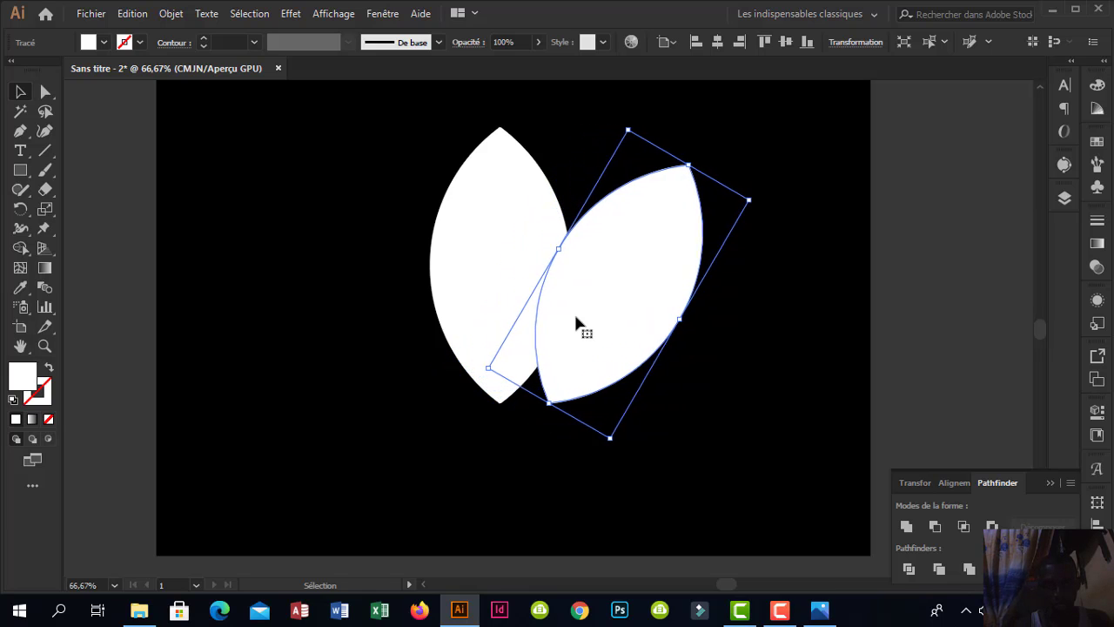
{"action": "key", "text": "Right"}
{"action": "key", "text": "Right"}
{"action": "key", "text": "Right"}
{"action": "key", "text": "Right"}
{"action": "key", "text": "Right"}
{"action": "key", "text": "Right"}
{"action": "key", "text": "Right"}
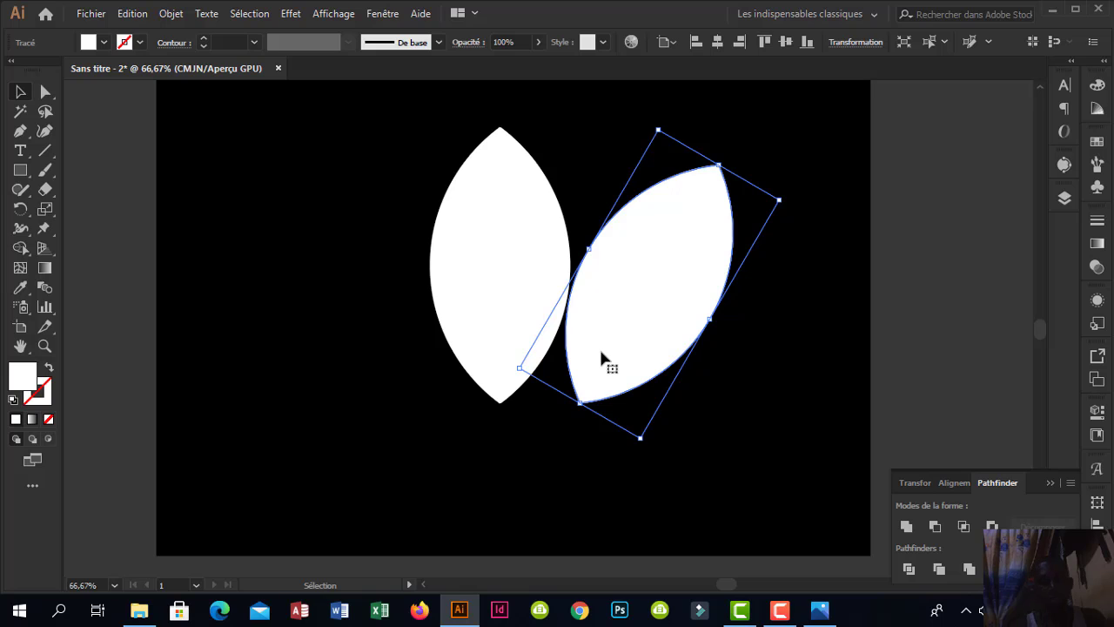
{"action": "left_click", "coordinate": [823, 611]}
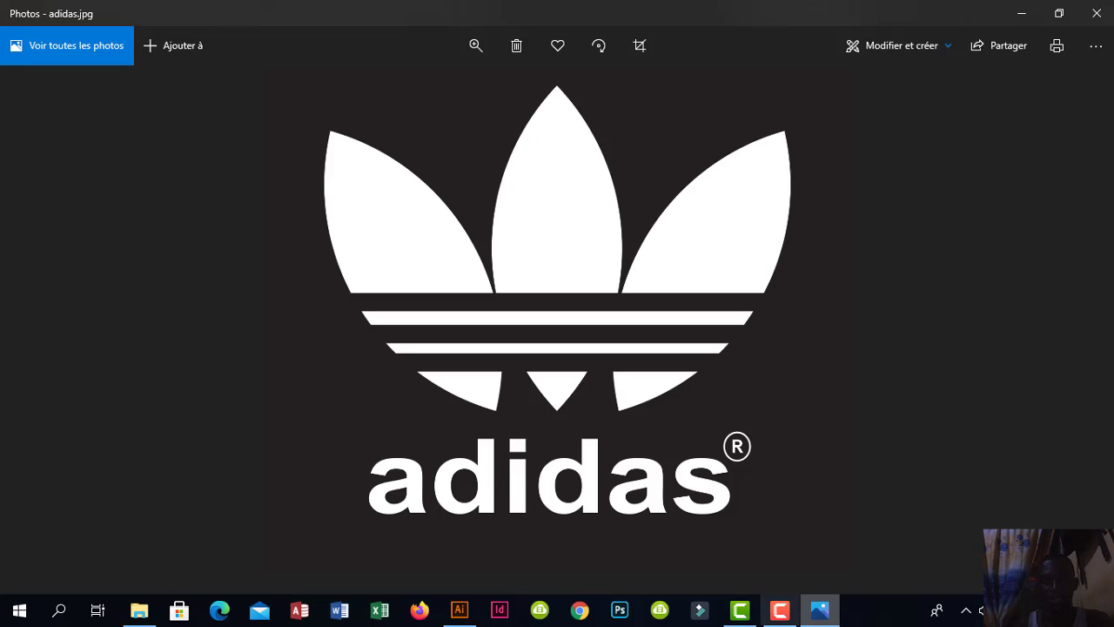
{"action": "left_click", "coordinate": [458, 611]}
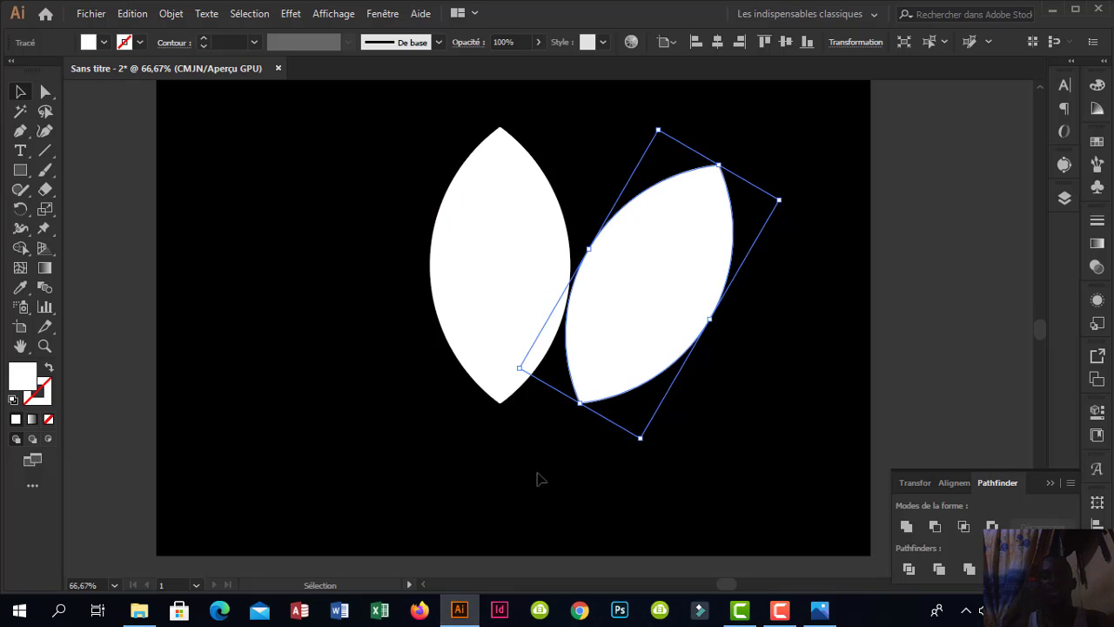
Create a mirrored copy of the right-hand petal using the Vertical axis, previewing the Horizontal and Vertical options.
{"action": "right_click", "coordinate": [661, 325]}
{"action": "mouse_move", "coordinate": [731, 495]}
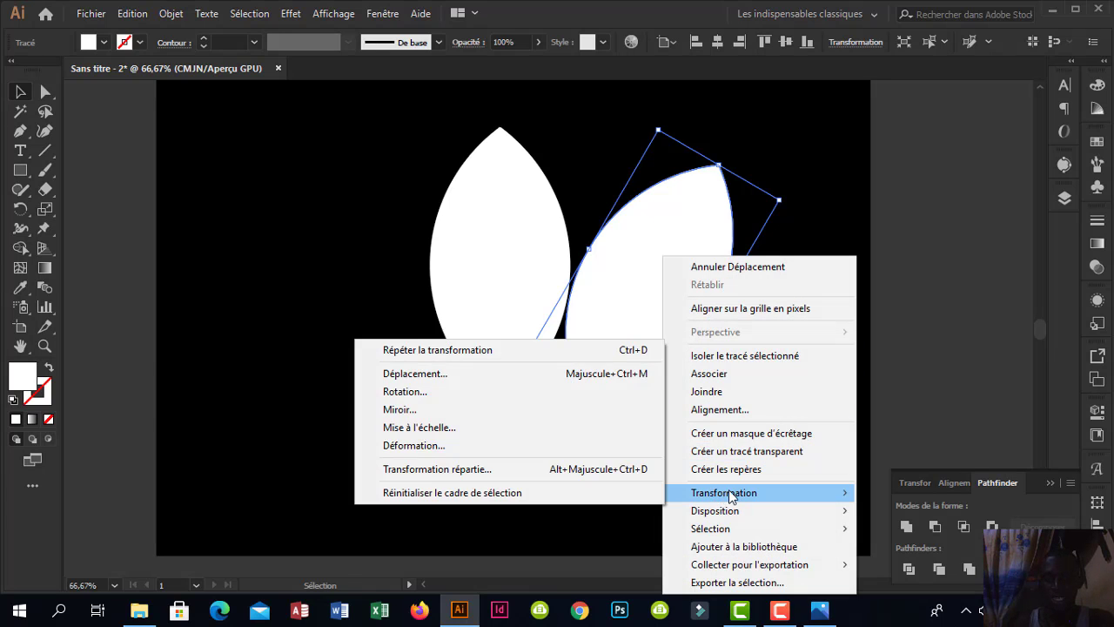
{"action": "left_click", "coordinate": [454, 410]}
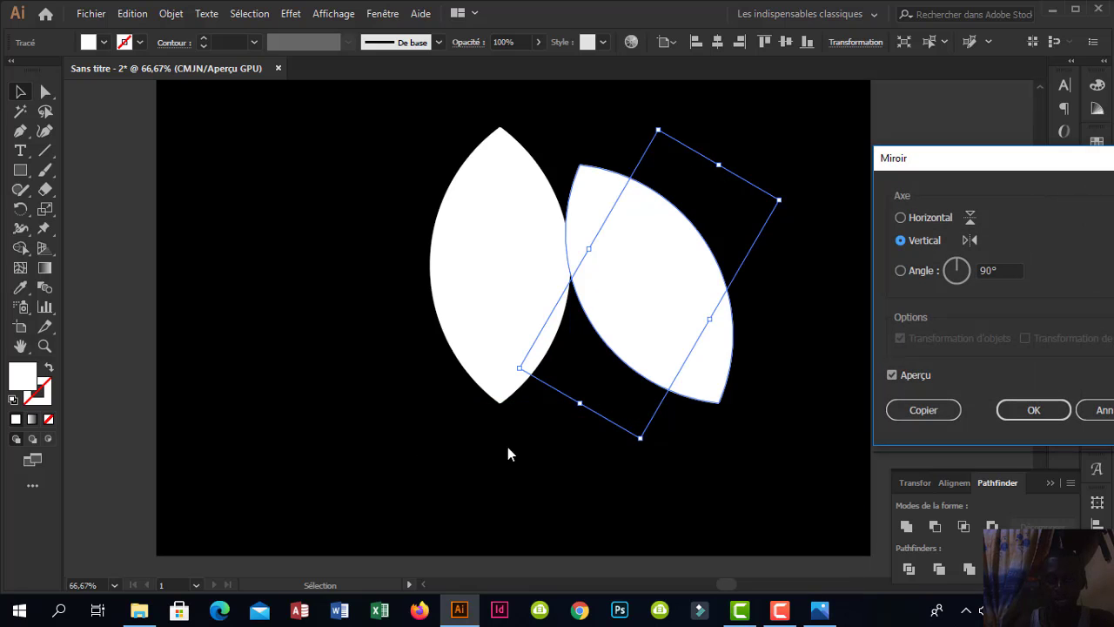
{"action": "left_click", "coordinate": [904, 217]}
{"action": "left_click", "coordinate": [891, 374]}
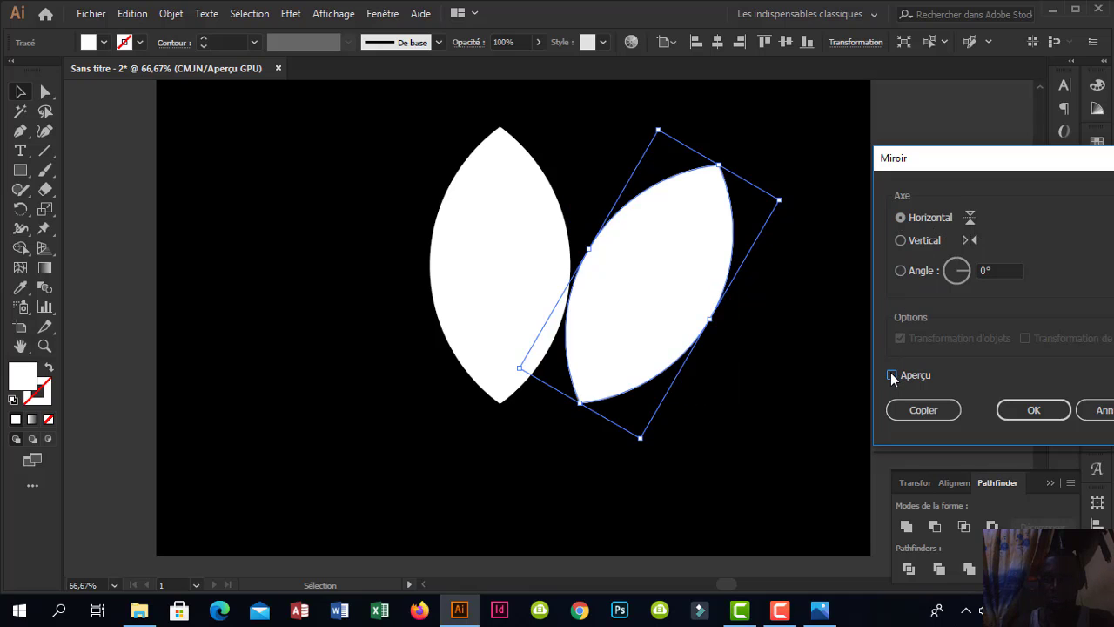
{"action": "left_click", "coordinate": [891, 374]}
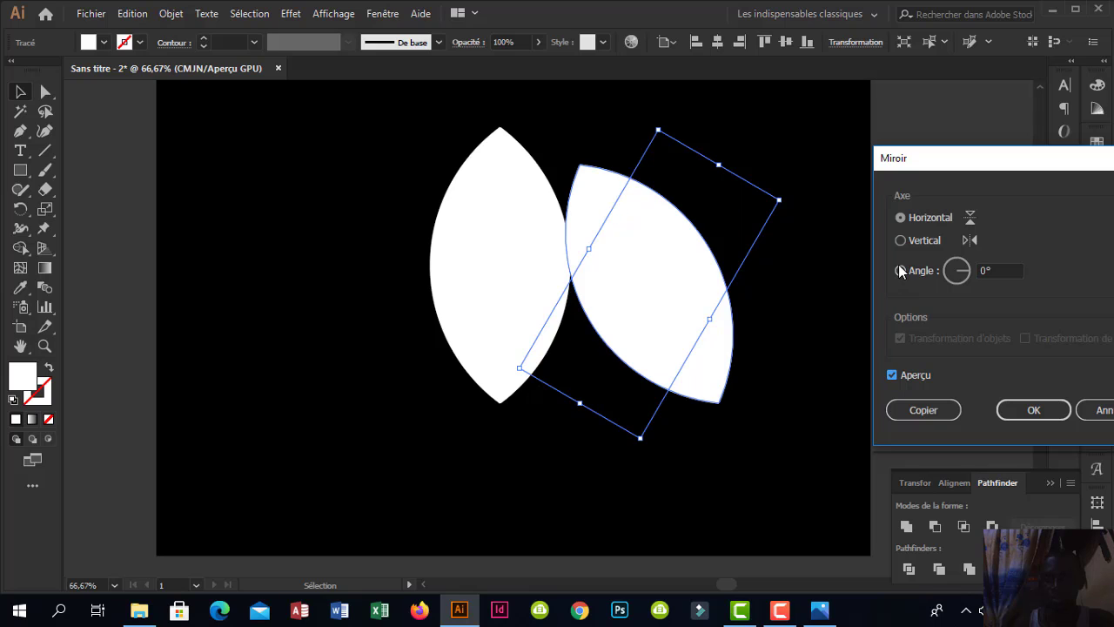
{"action": "left_click", "coordinate": [902, 241]}
{"action": "left_click", "coordinate": [890, 374]}
{"action": "left_click", "coordinate": [892, 374]}
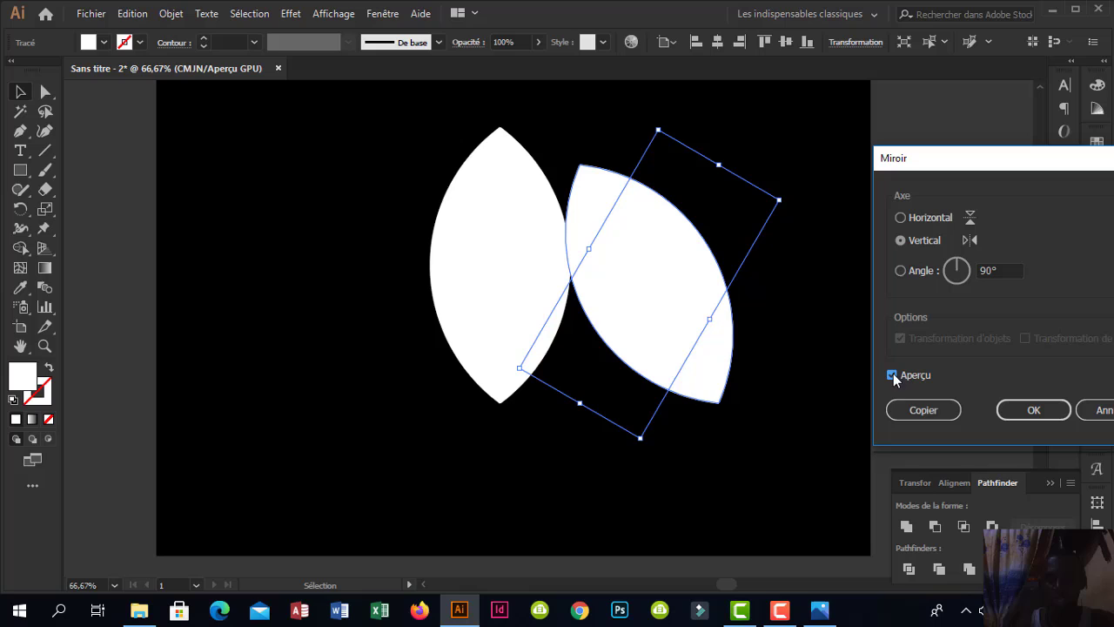
{"action": "left_click", "coordinate": [917, 413]}
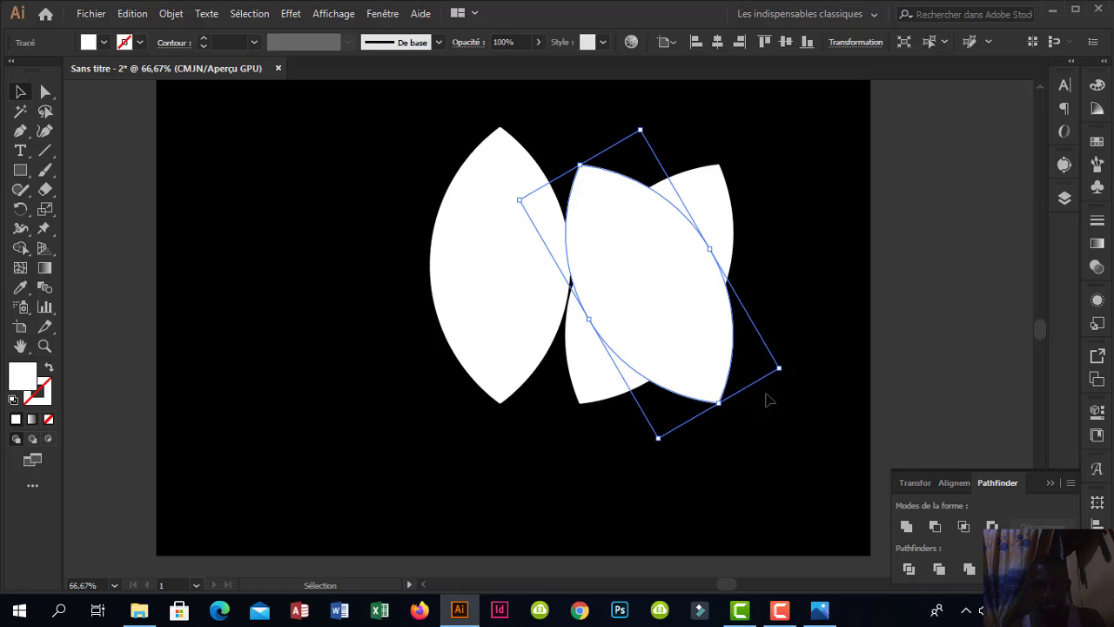
Nudge the mirrored petal horizontally to the left until it just touches the central petal's left side, and deselect it.
{"action": "key", "text": "Left"}
{"action": "key", "text": "Left"}
{"action": "key", "text": "Left"}
{"action": "key", "text": "Left"}
{"action": "key", "text": "Left"}
{"action": "key", "text": "Left"}
{"action": "key", "text": "Left"}
{"action": "key", "text": "Left"}
{"action": "key", "text": "Left"}
{"action": "key", "text": "Left"}
{"action": "key", "text": "Left"}
{"action": "key", "text": "Left"}
{"action": "key", "text": "Left"}
{"action": "key", "text": "Left"}
{"action": "key", "text": "Left"}
{"action": "key", "text": "Left"}
{"action": "key", "text": "Left"}
{"action": "key", "text": "Left"}
{"action": "key", "text": "Left"}
{"action": "key", "text": "Left"}
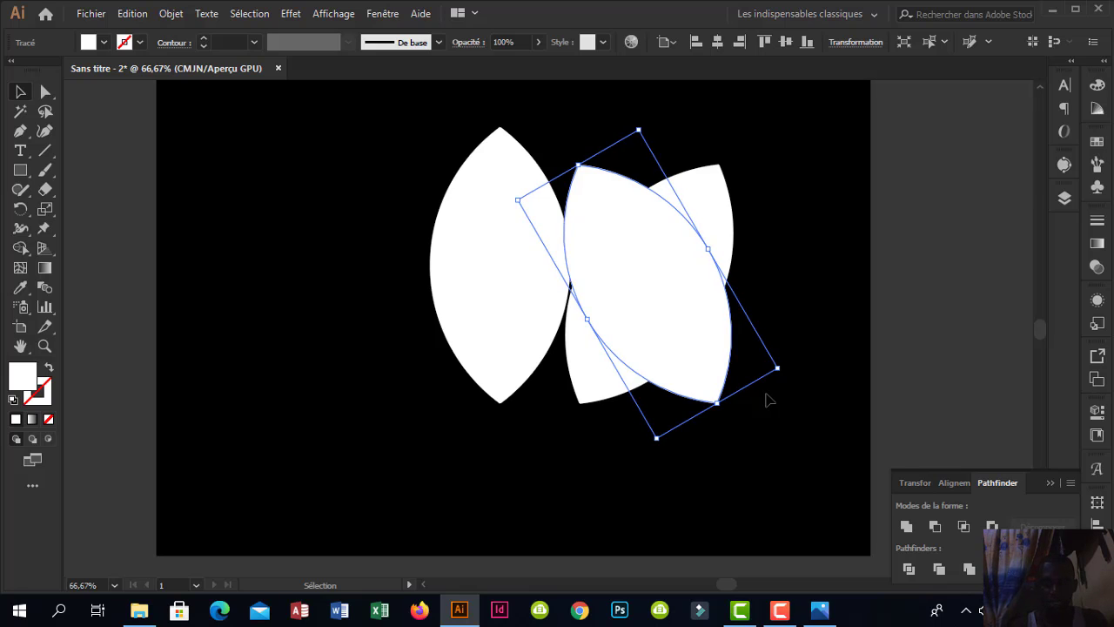
{"action": "key", "text": "Left"}
{"action": "key", "text": "Left"}
{"action": "key", "text": "Left"}
{"action": "key", "text": "Left"}
{"action": "key", "text": "Left"}
{"action": "key", "text": "Left"}
{"action": "key", "text": "Left"}
{"action": "key", "text": "Left"}
{"action": "key", "text": "Left"}
{"action": "key", "text": "Left"}
{"action": "key", "text": "Left"}
{"action": "key", "text": "Left"}
{"action": "key", "text": "Left"}
{"action": "key", "text": "Left"}
{"action": "key", "text": "Left"}
{"action": "key", "text": "Left"}
{"action": "key", "text": "Left"}
{"action": "key", "text": "Left"}
{"action": "key", "text": "Left"}
{"action": "key", "text": "Left"}
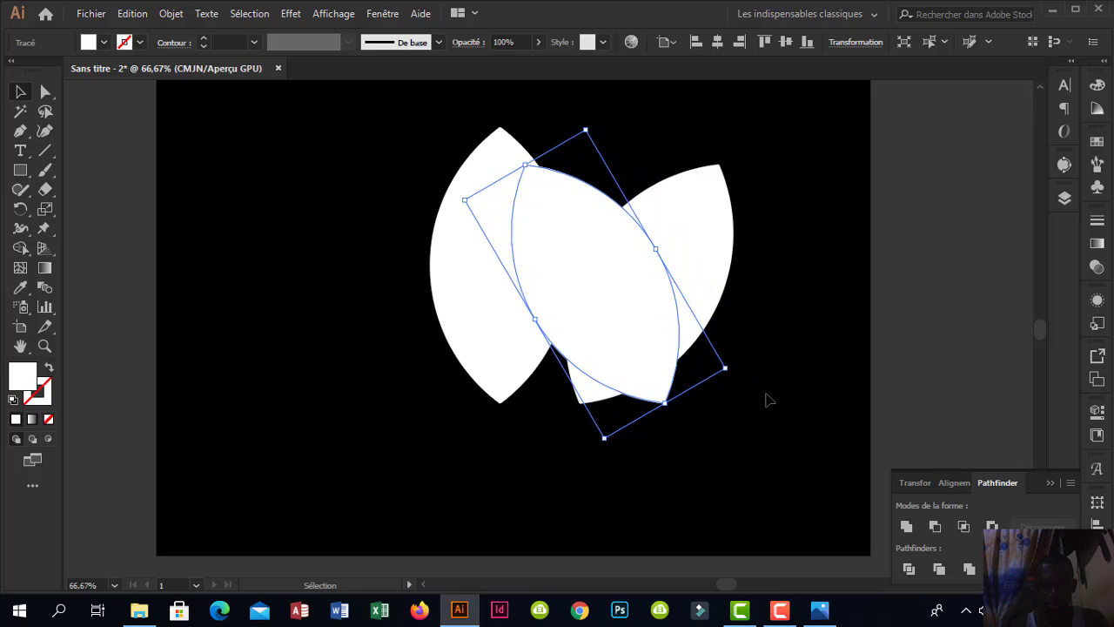
{"action": "key", "text": "Left"}
{"action": "key", "text": "Left"}
{"action": "key", "text": "Left"}
{"action": "key", "text": "Left"}
{"action": "key", "text": "Left"}
{"action": "key", "text": "Left"}
{"action": "key", "text": "Left"}
{"action": "key", "text": "Left"}
{"action": "key", "text": "Left"}
{"action": "key", "text": "Left"}
{"action": "key", "text": "Left"}
{"action": "key", "text": "Left"}
{"action": "key", "text": "Left"}
{"action": "key", "text": "Left"}
{"action": "key", "text": "Left"}
{"action": "key", "text": "Left"}
{"action": "key", "text": "Left"}
{"action": "key", "text": "Left"}
{"action": "key", "text": "Left"}
{"action": "key", "text": "Left"}
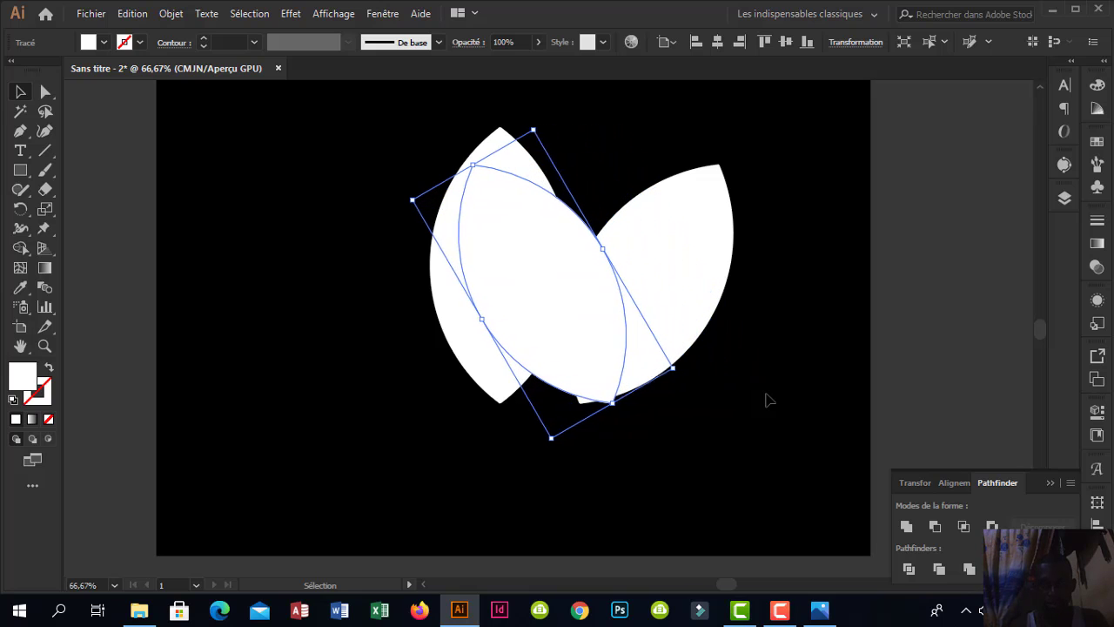
{"action": "key", "text": "Left"}
{"action": "key", "text": "Left"}
{"action": "key", "text": "Left"}
{"action": "key", "text": "Left"}
{"action": "key", "text": "Left"}
{"action": "key", "text": "Left"}
{"action": "key", "text": "Left"}
{"action": "key", "text": "Left"}
{"action": "key", "text": "Left"}
{"action": "key", "text": "Left"}
{"action": "key", "text": "Left"}
{"action": "key", "text": "Left"}
{"action": "key", "text": "Left"}
{"action": "key", "text": "Left"}
{"action": "key", "text": "Left"}
{"action": "key", "text": "Left"}
{"action": "key", "text": "Left"}
{"action": "key", "text": "Left"}
{"action": "key", "text": "Left"}
{"action": "key", "text": "Left"}
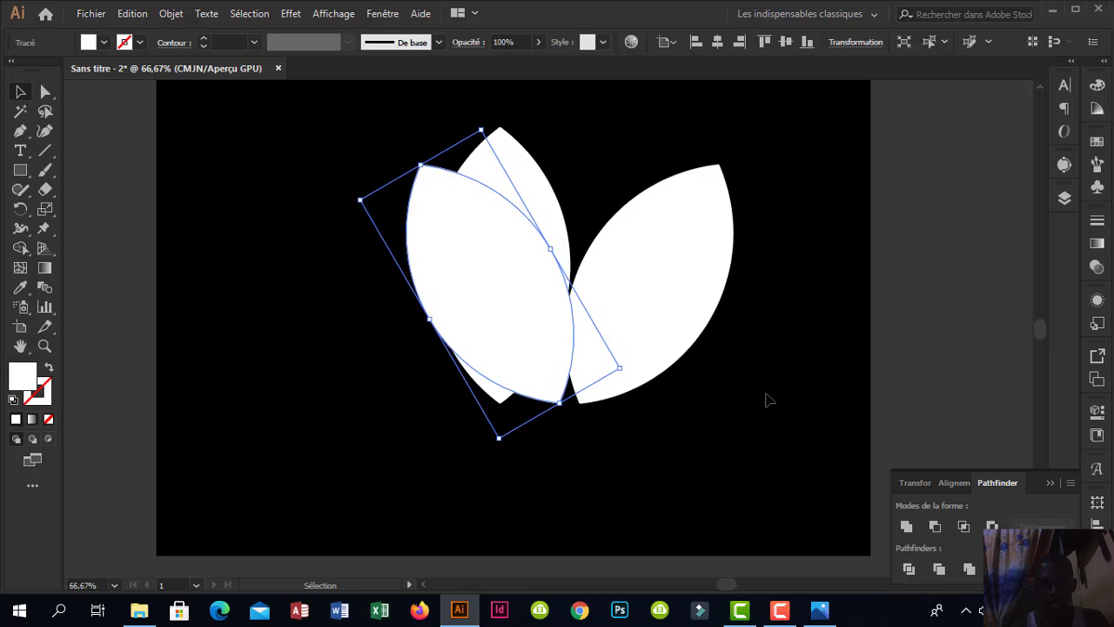
{"action": "key", "text": "Left"}
{"action": "key", "text": "Left"}
{"action": "key", "text": "Left"}
{"action": "key", "text": "Left"}
{"action": "key", "text": "Left"}
{"action": "key", "text": "Left"}
{"action": "key", "text": "Left"}
{"action": "key", "text": "Left"}
{"action": "key", "text": "Left"}
{"action": "key", "text": "Left"}
{"action": "key", "text": "Left"}
{"action": "key", "text": "Left"}
{"action": "key", "text": "Left"}
{"action": "key", "text": "Left"}
{"action": "key", "text": "Left"}
{"action": "key", "text": "Left"}
{"action": "key", "text": "Left"}
{"action": "key", "text": "Left"}
{"action": "key", "text": "Left"}
{"action": "key", "text": "Left"}
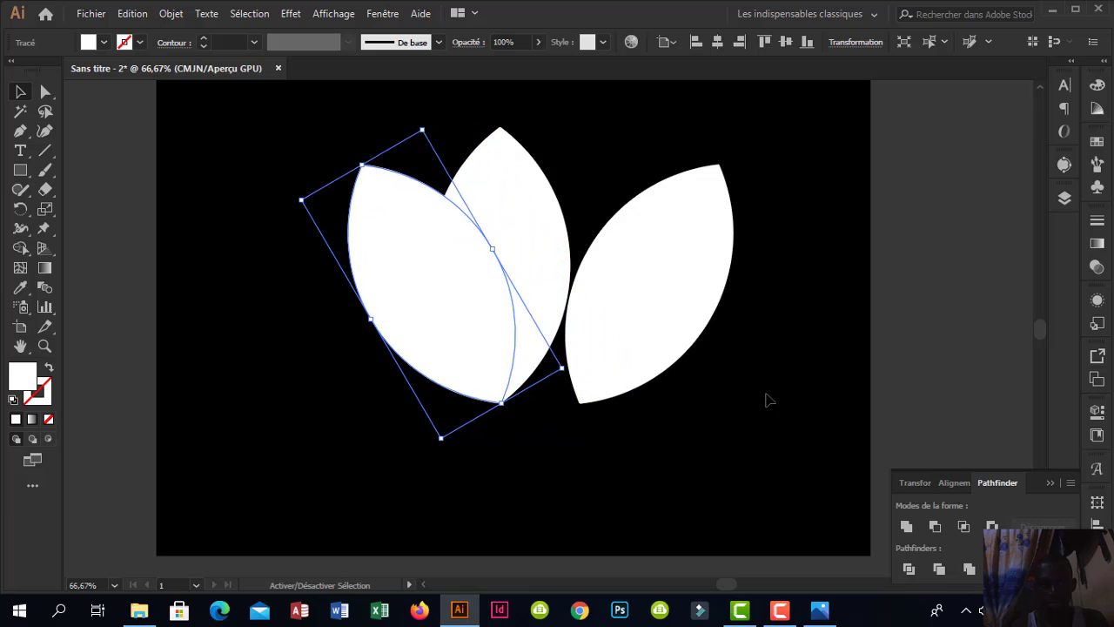
{"action": "key", "text": "Left"}
{"action": "key", "text": "Left"}
{"action": "key", "text": "Left"}
{"action": "key", "text": "Left"}
{"action": "key", "text": "Left"}
{"action": "key", "text": "Left"}
{"action": "key", "text": "Left"}
{"action": "key", "text": "Left"}
{"action": "key", "text": "Left"}
{"action": "key", "text": "Left"}
{"action": "key", "text": "Left"}
{"action": "key", "text": "Left"}
{"action": "key", "text": "Left"}
{"action": "key", "text": "Left"}
{"action": "key", "text": "Left"}
{"action": "key", "text": "Left"}
{"action": "key", "text": "Left"}
{"action": "key", "text": "Left"}
{"action": "key", "text": "Left"}
{"action": "key", "text": "Left"}
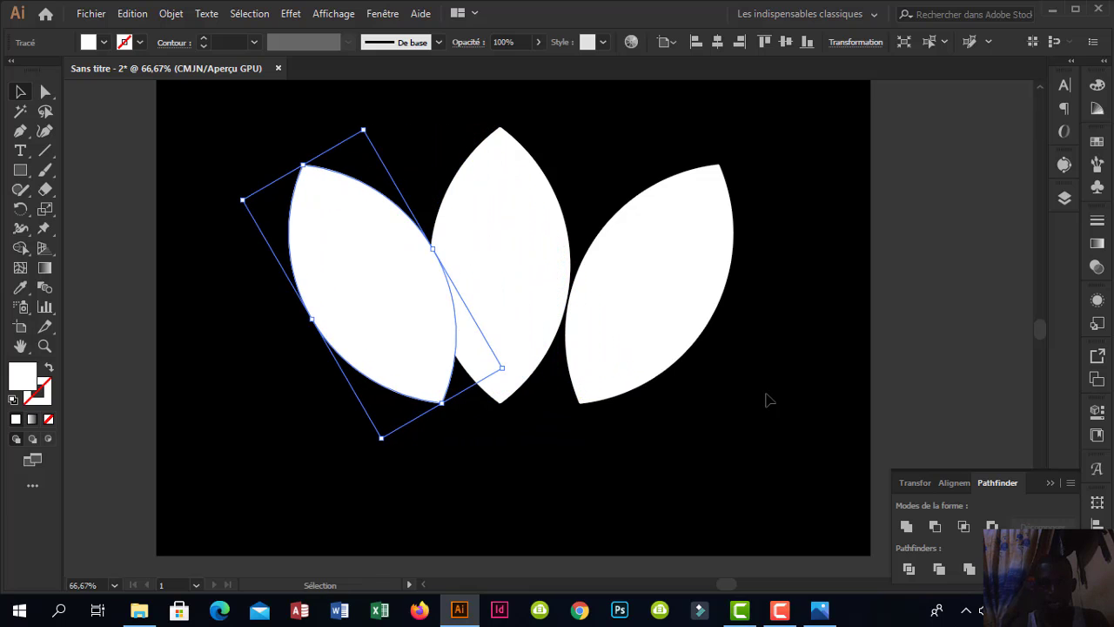
{"action": "key", "text": "Left"}
{"action": "key", "text": "Left"}
{"action": "key", "text": "Left"}
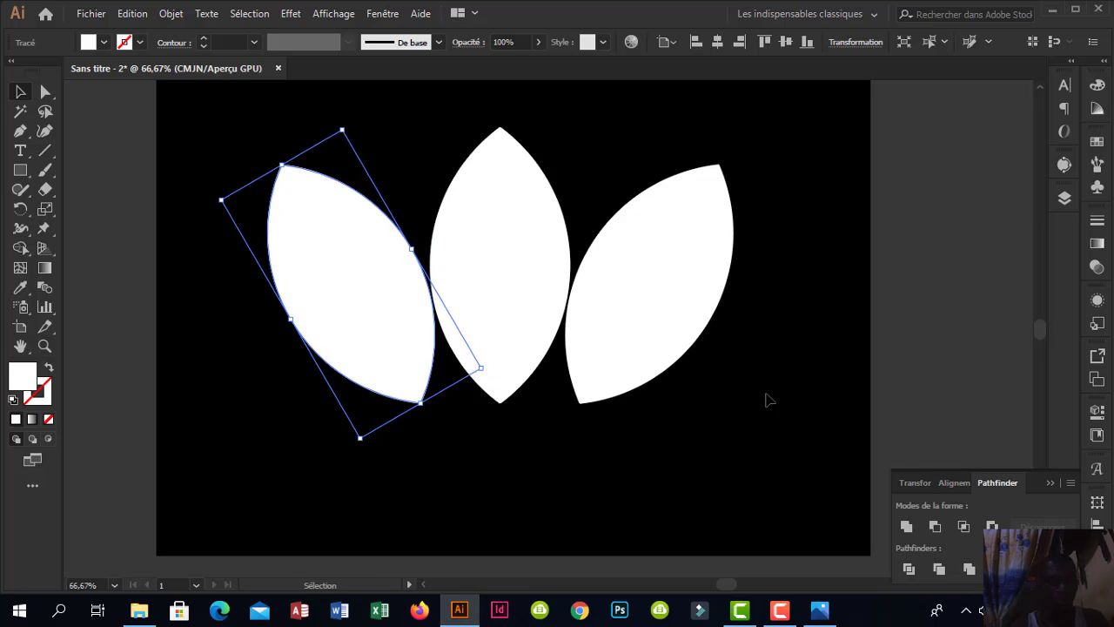
{"action": "left_click", "coordinate": [806, 376]}
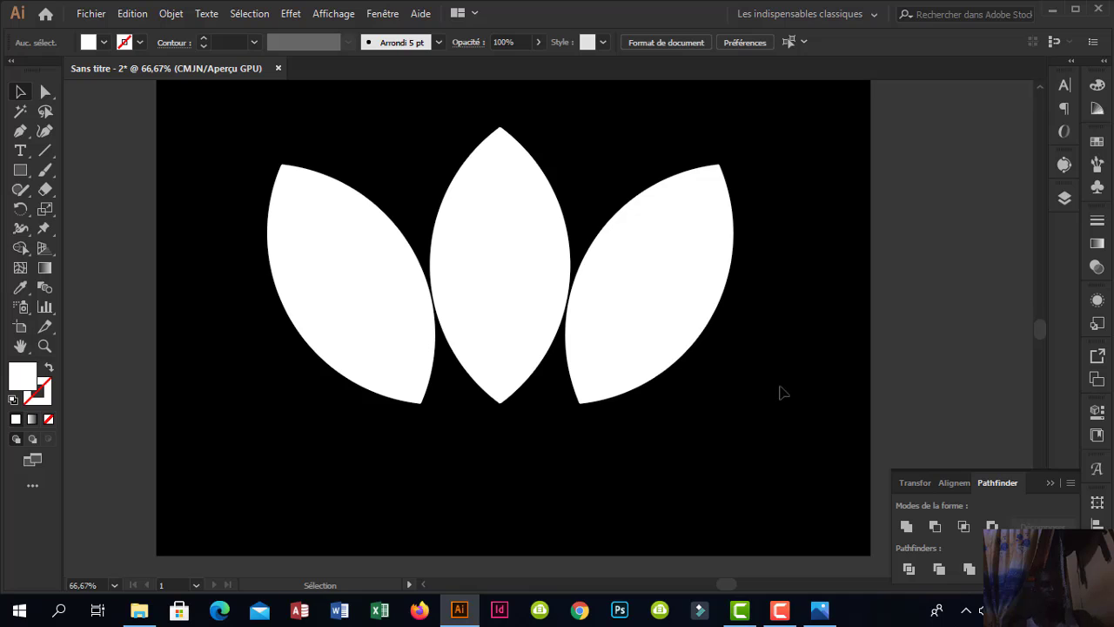
Draw a thin black rectangle without stroke across the lower part of all three petals, using adidas.jpg in Photos as reference.
{"action": "key", "text": "ctrl+alt+space"}
{"action": "left_click", "coordinate": [430, 364], "text": "ctrl+alt"}
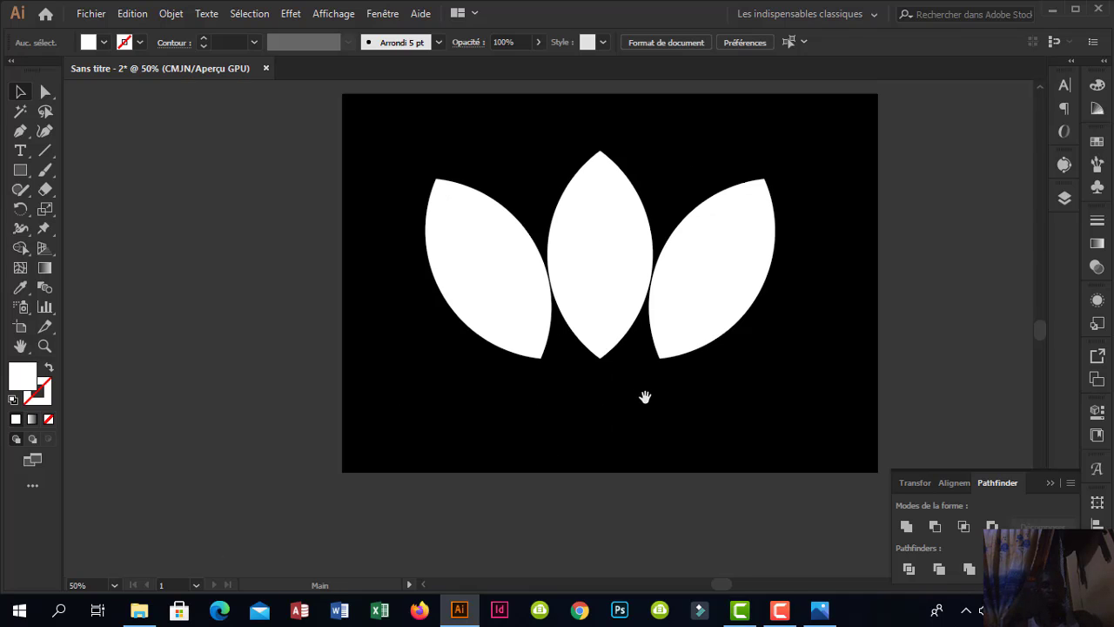
{"action": "left_click_drag", "start_coordinate": [646, 397], "coordinate": [540, 383]}
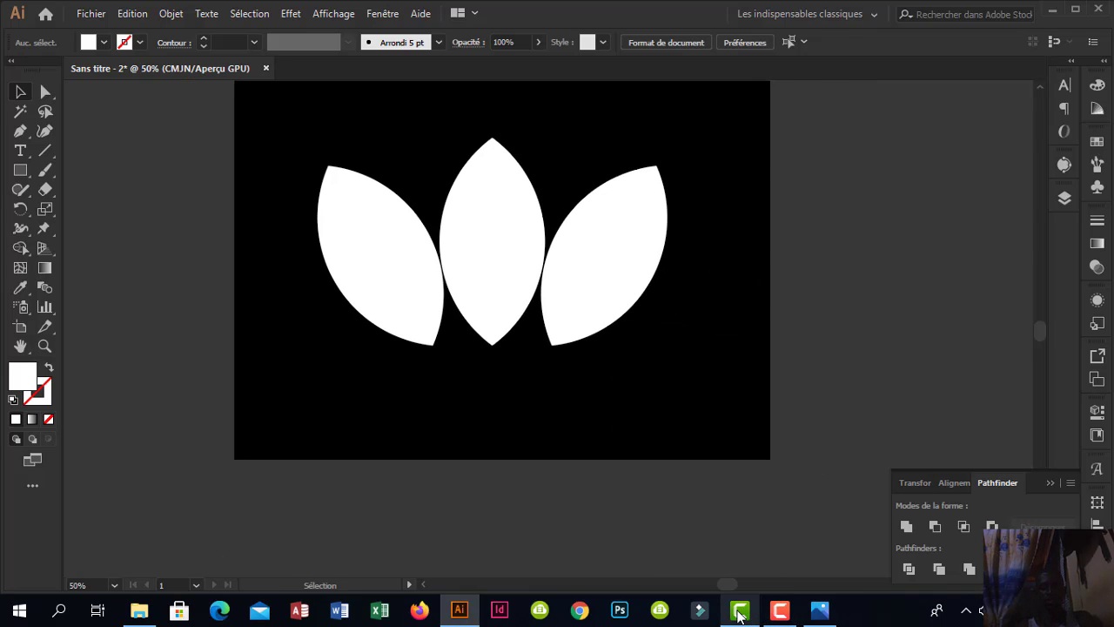
{"action": "left_click", "coordinate": [820, 609]}
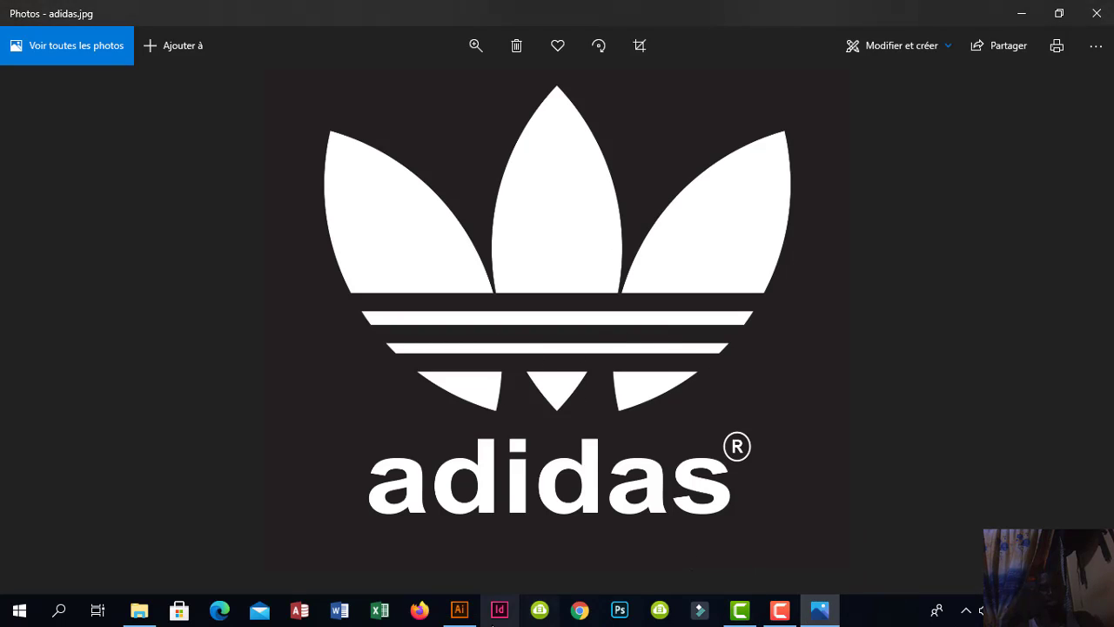
{"action": "left_click", "coordinate": [460, 609]}
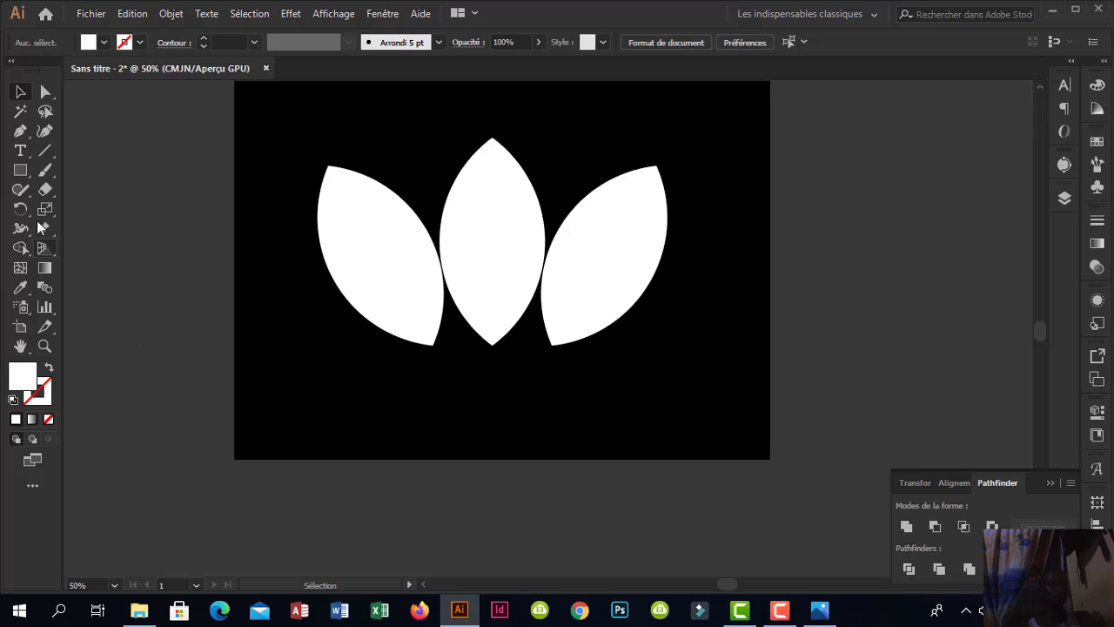
{"action": "left_click", "coordinate": [20, 173]}
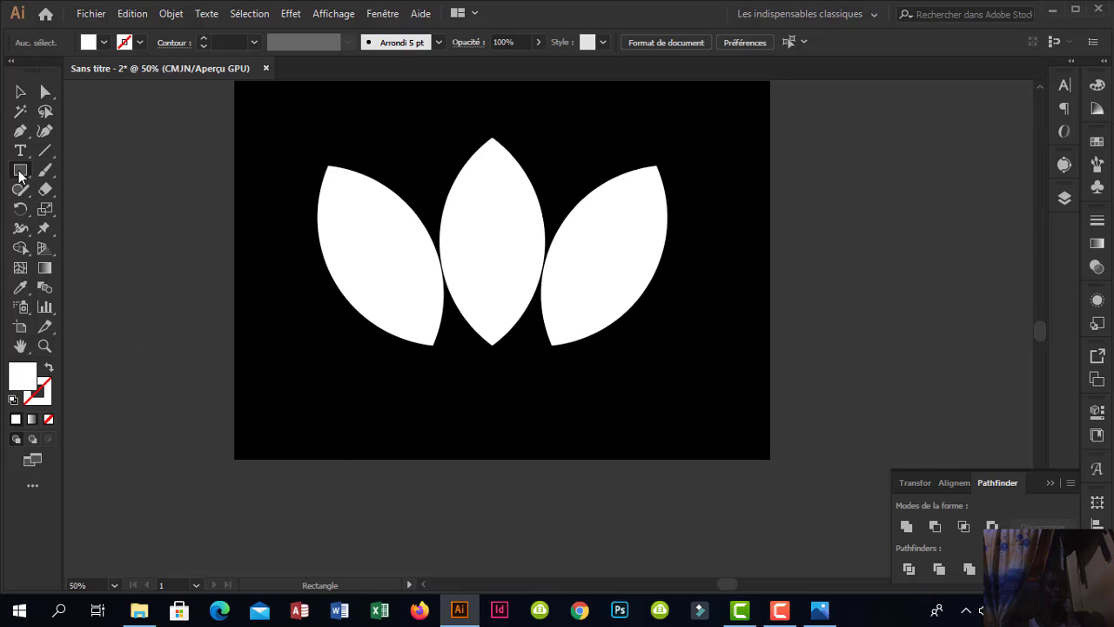
{"action": "left_click_drag", "start_coordinate": [20, 173], "coordinate": [72, 171]}
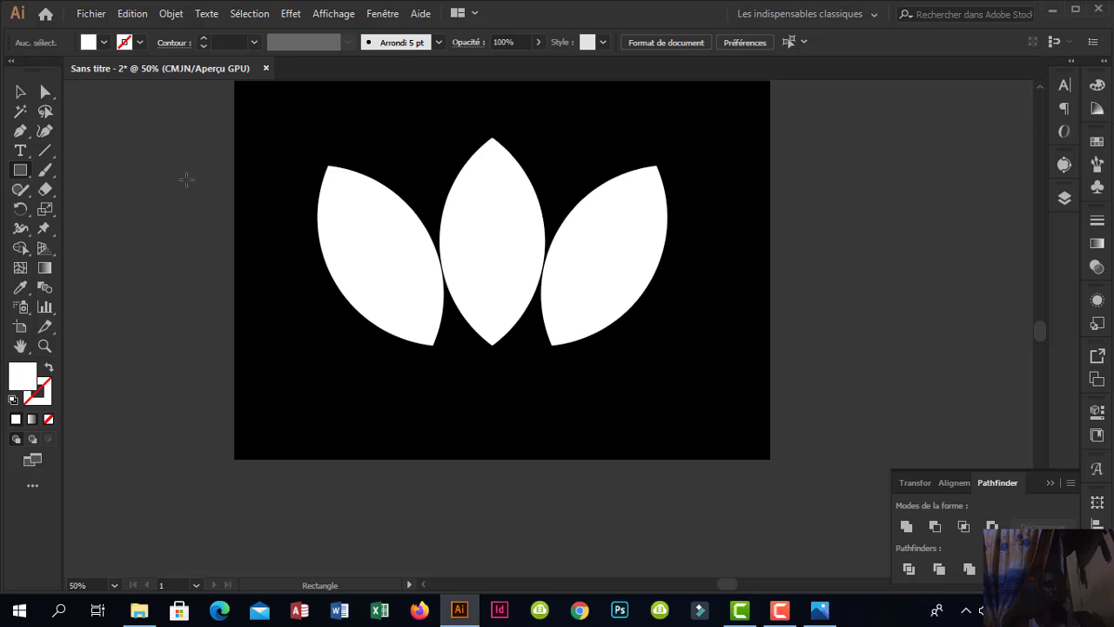
{"action": "left_click", "coordinate": [104, 42]}
{"action": "left_click", "coordinate": [47, 72]}
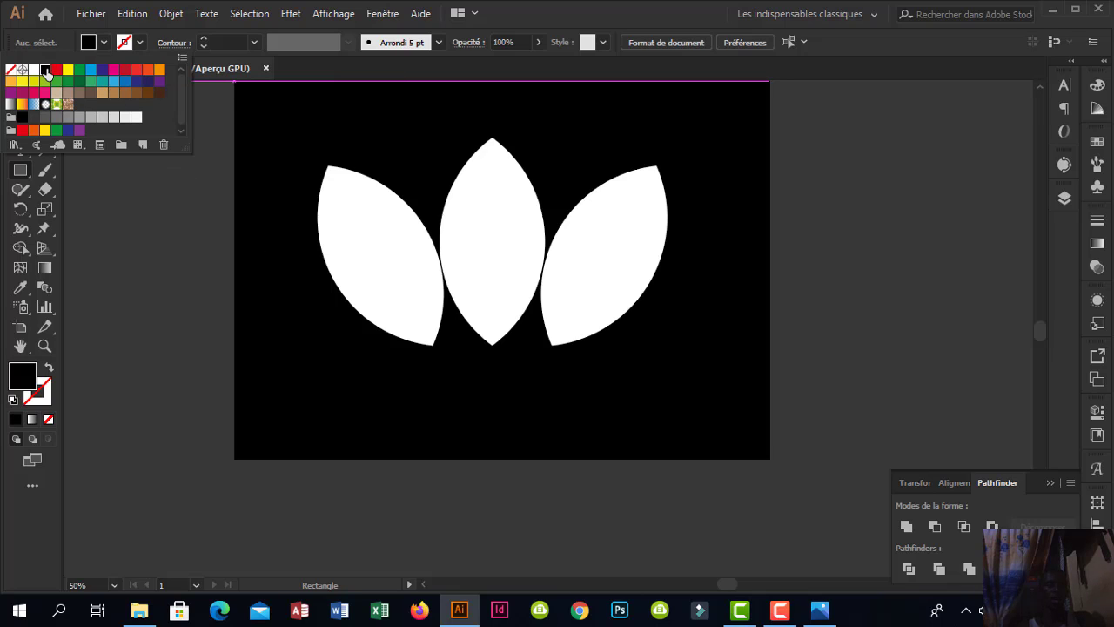
{"action": "left_click", "coordinate": [307, 274]}
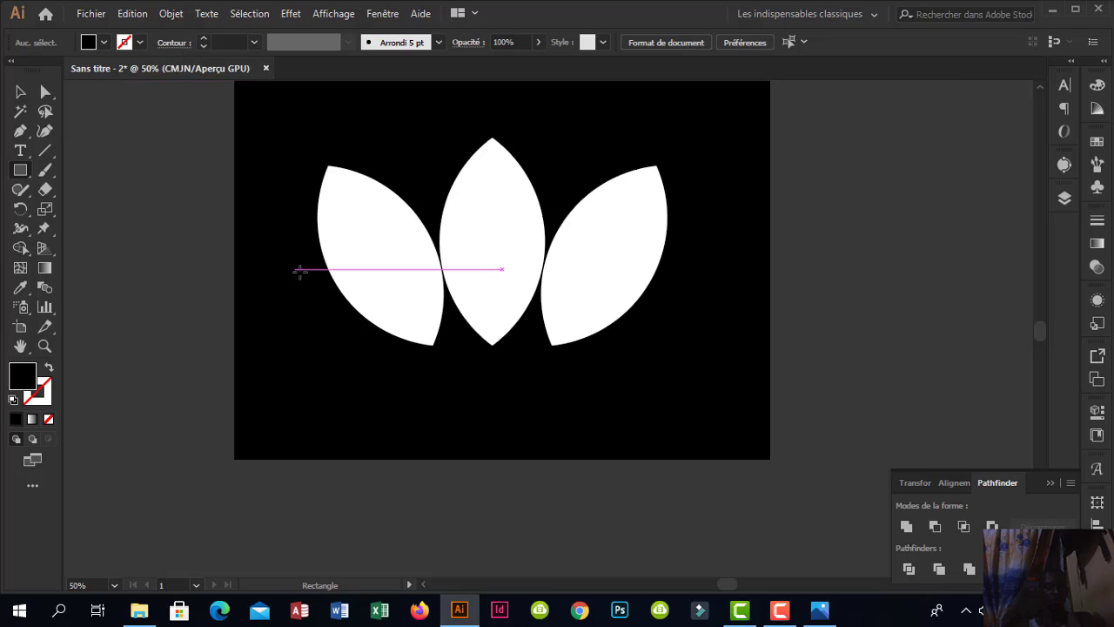
{"action": "mouse_move", "coordinate": [297, 270]}
{"action": "left_mouse_down"}
{"action": "mouse_move", "coordinate": [409, 285]}
{"action": "mouse_move", "coordinate": [693, 286]}
{"action": "left_mouse_up"}
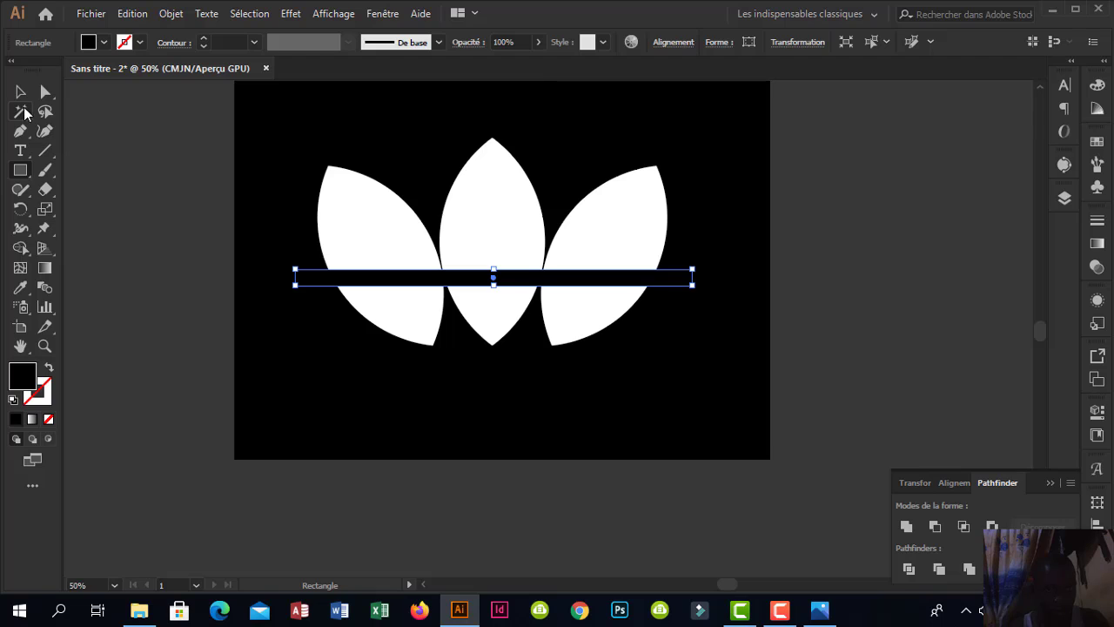
{"action": "left_click", "coordinate": [22, 91]}
{"action": "left_click", "coordinate": [117, 249]}
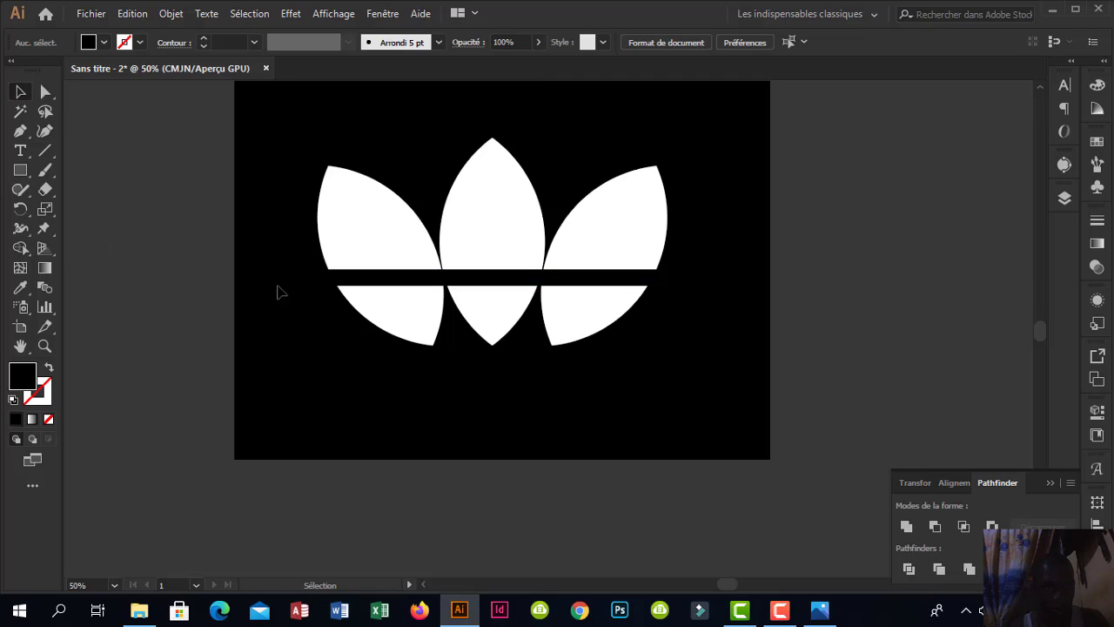
Raise the black bar slightly and duplicate it straight down twice at about 13 mm spacing to make three even bars.
{"action": "left_click_drag", "start_coordinate": [336, 285], "coordinate": [378, 294]}
{"action": "left_click", "coordinate": [319, 348]}
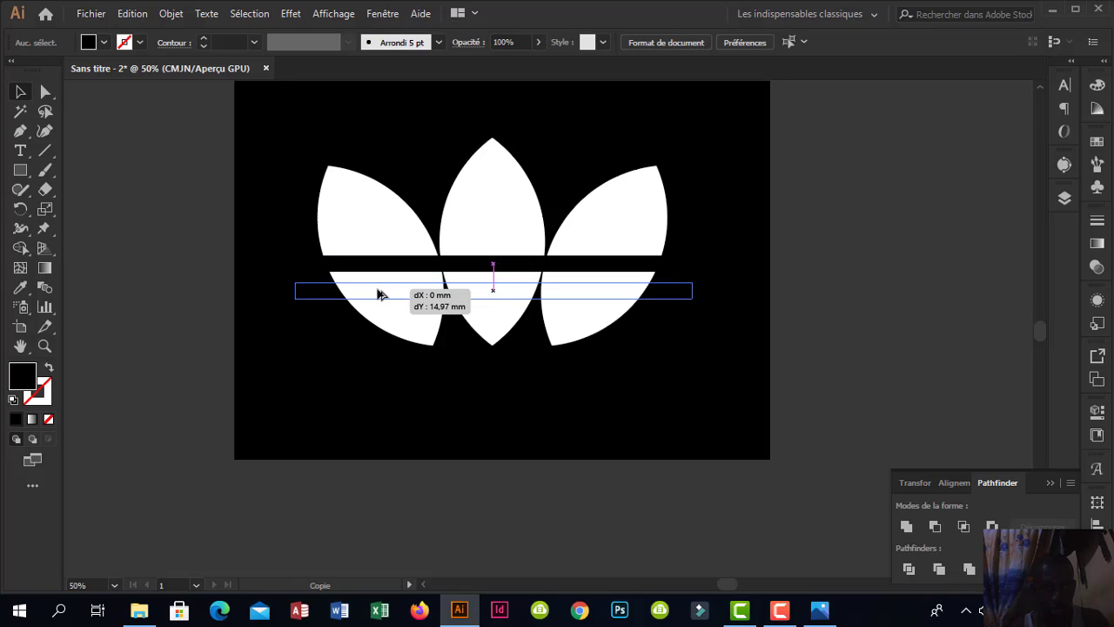
{"action": "left_click_drag", "start_coordinate": [379, 294], "coordinate": [378, 291]}
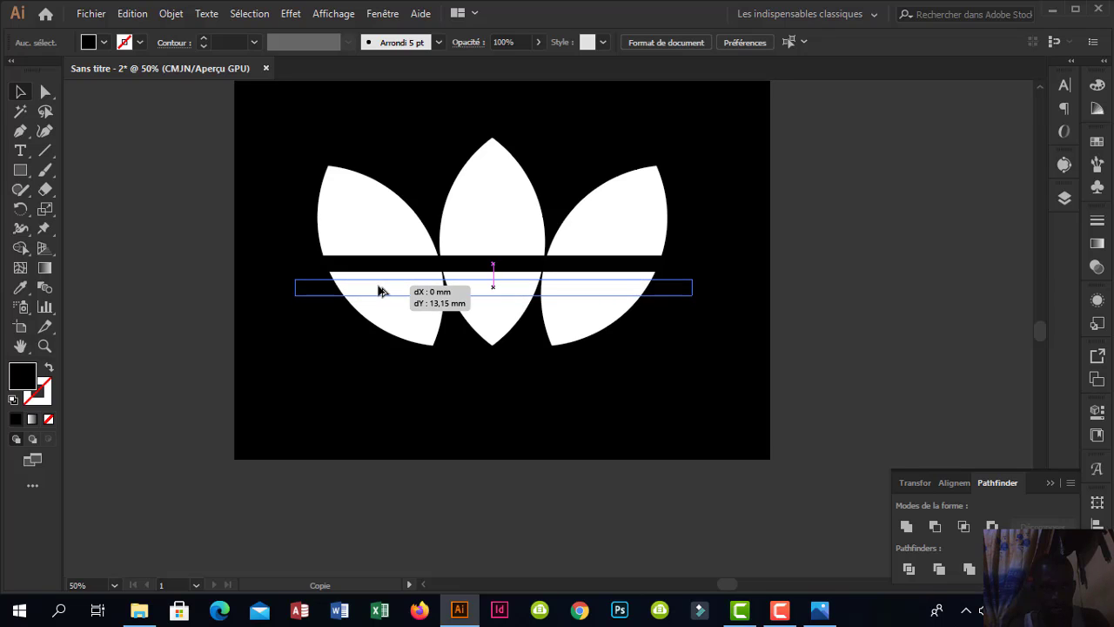
{"action": "left_click_drag", "start_coordinate": [379, 290], "coordinate": [381, 292]}
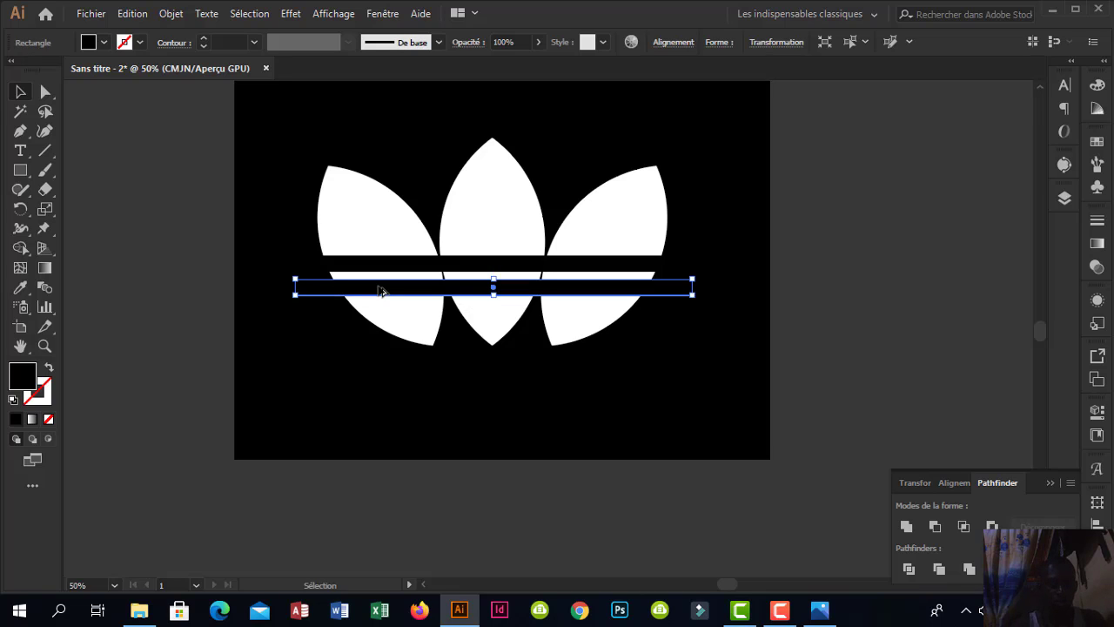
{"action": "key", "text": "a"}
{"action": "key", "text": "ctrl+d"}
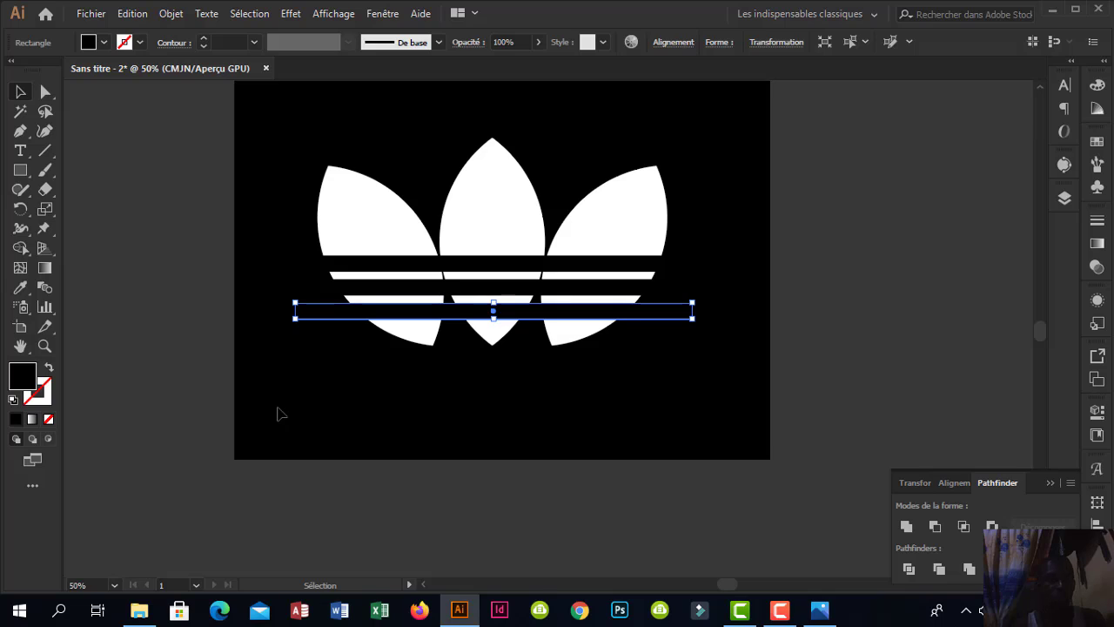
{"action": "left_click", "coordinate": [235, 383]}
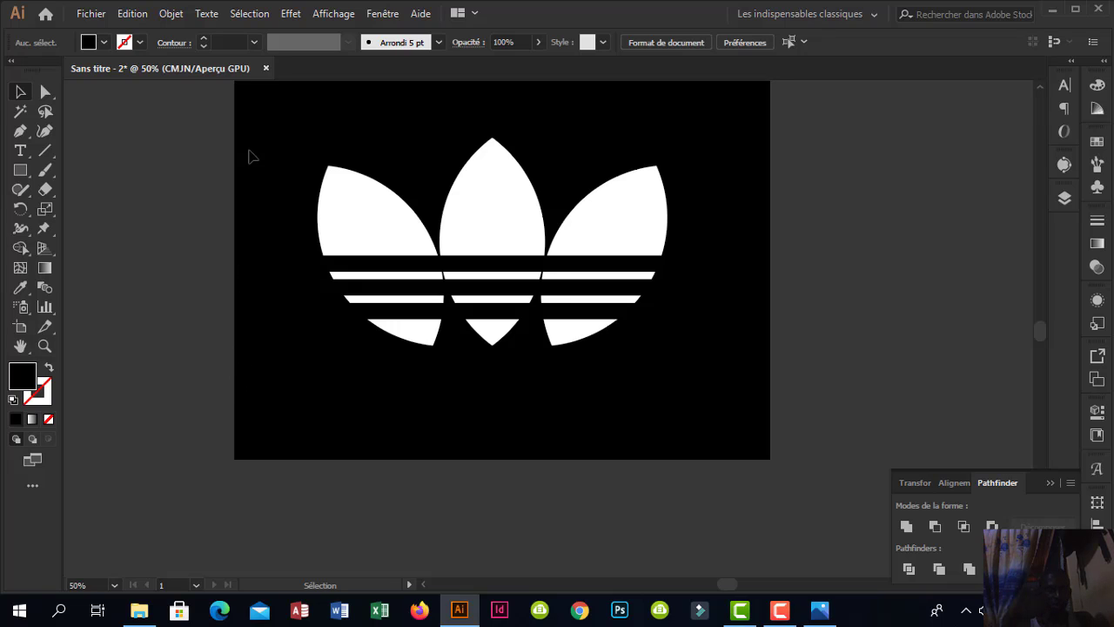
Select the petals and the three bars and cut the bar areas out of the petals with the Shape Builder tool.
{"action": "left_click_drag", "start_coordinate": [249, 149], "coordinate": [724, 359]}
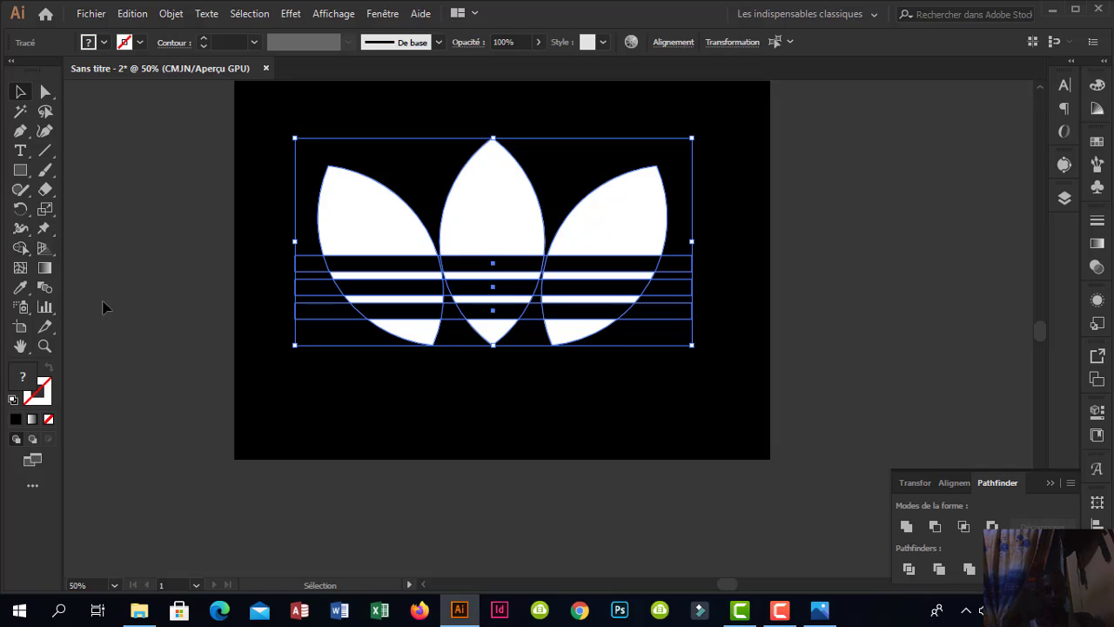
{"action": "left_click", "coordinate": [24, 250]}
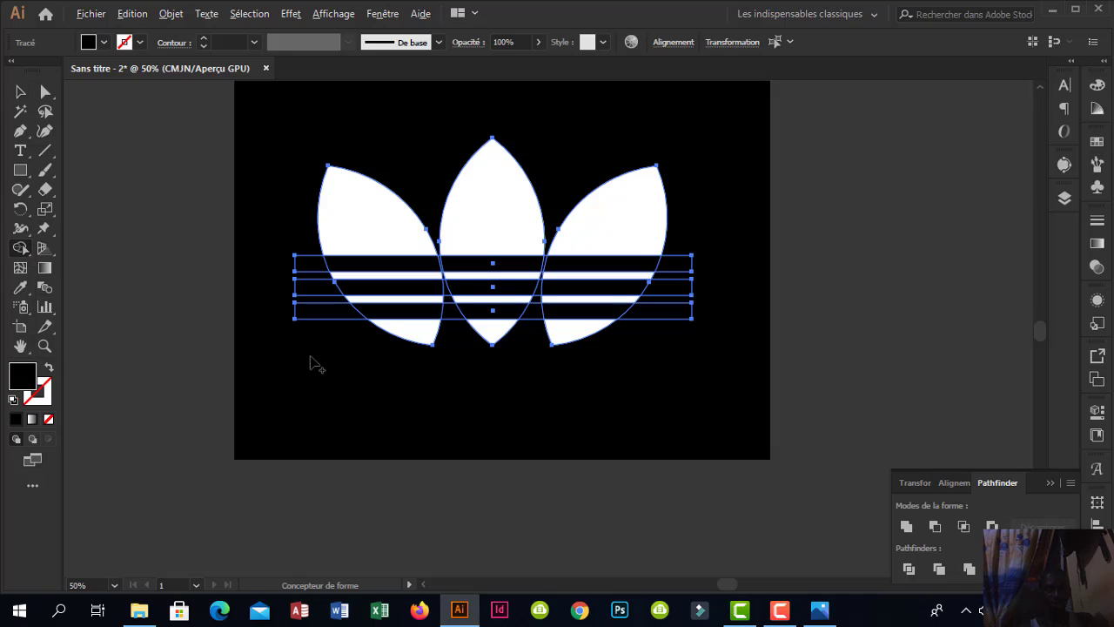
{"action": "key", "text": "alt"}
{"action": "key", "text": "alt"}
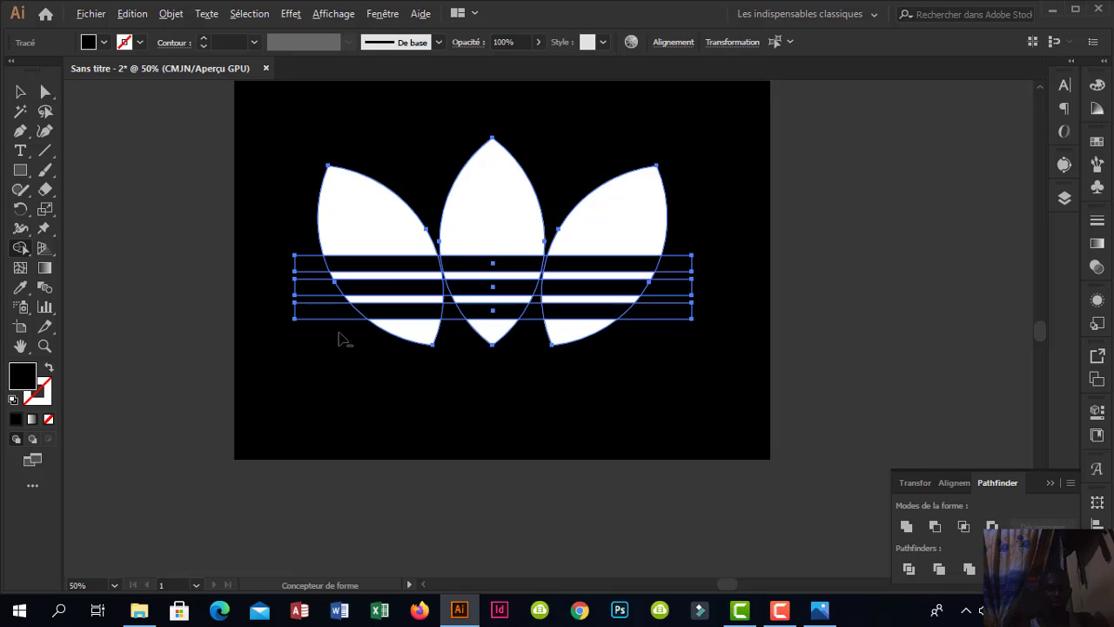
{"action": "mouse_move", "coordinate": [339, 330]}
{"action": "left_mouse_down"}
{"action": "mouse_move", "coordinate": [304, 271]}
{"action": "mouse_move", "coordinate": [402, 260]}
{"action": "mouse_move", "coordinate": [485, 271]}
{"action": "mouse_move", "coordinate": [666, 266]}
{"action": "mouse_move", "coordinate": [694, 278]}
{"action": "mouse_move", "coordinate": [686, 294]}
{"action": "mouse_move", "coordinate": [327, 293]}
{"action": "mouse_move", "coordinate": [320, 305]}
{"action": "mouse_move", "coordinate": [692, 318]}
{"action": "left_mouse_up"}
{"action": "key", "text": "v"}
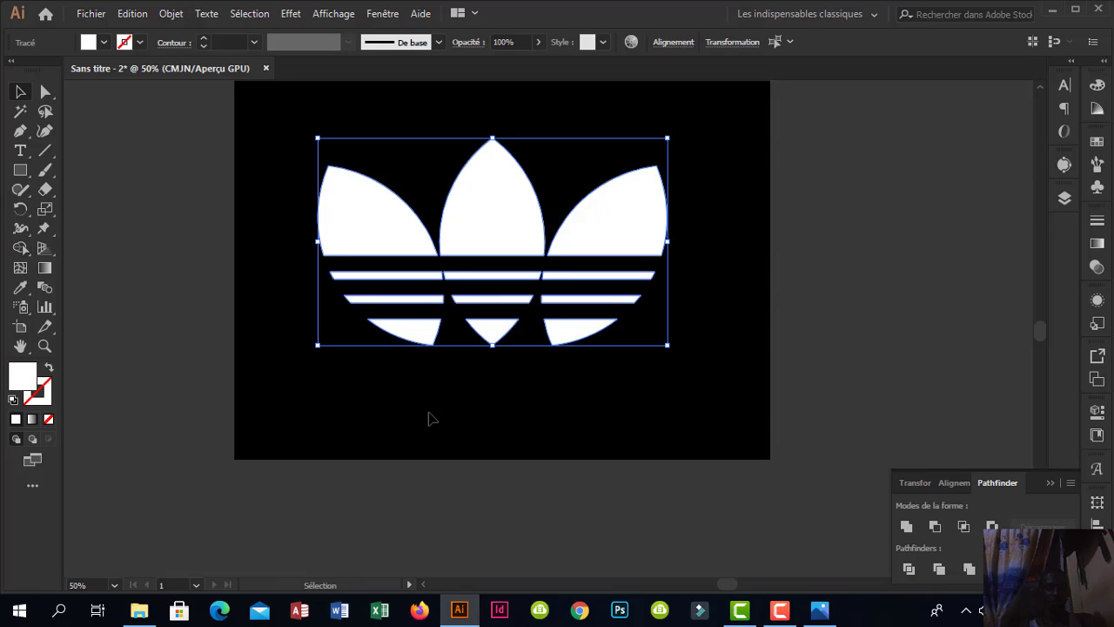
{"action": "left_click", "coordinate": [413, 417]}
Move the whole cut trefoil slightly upward on the black background and deselect it.
{"action": "left_click_drag", "start_coordinate": [208, 159], "coordinate": [731, 376]}
{"action": "left_click_drag", "start_coordinate": [624, 236], "coordinate": [625, 222]}
{"action": "left_click", "coordinate": [663, 440]}
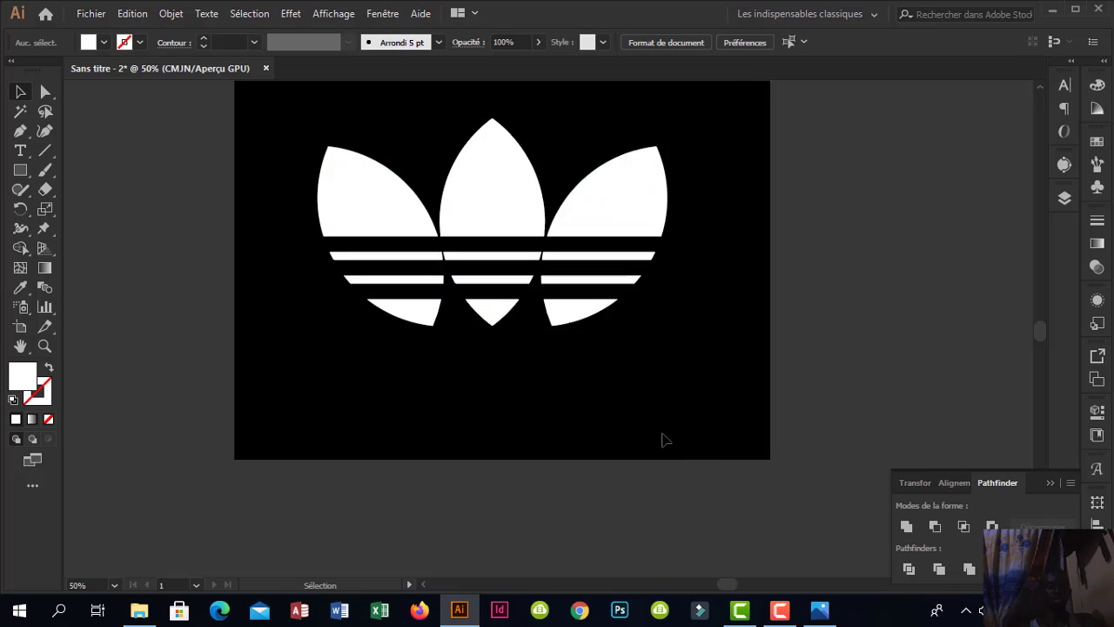
Check the wordmark in adidas.jpg in Photos and place a text object on the black area below the trefoil's left petal.
{"action": "left_click", "coordinate": [819, 610]}
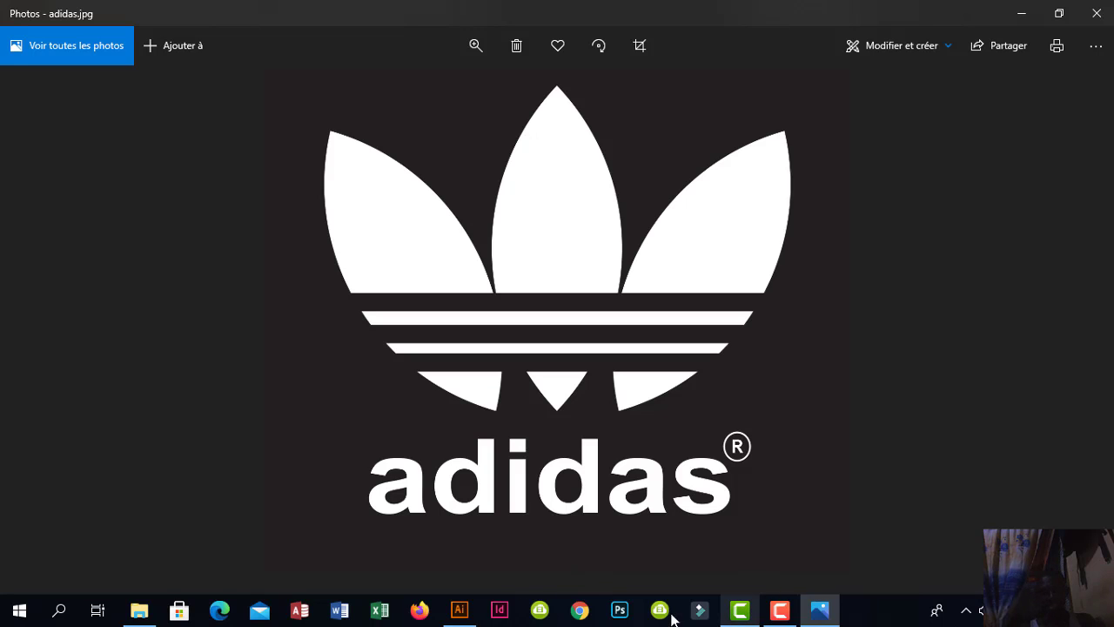
{"action": "left_click", "coordinate": [458, 611]}
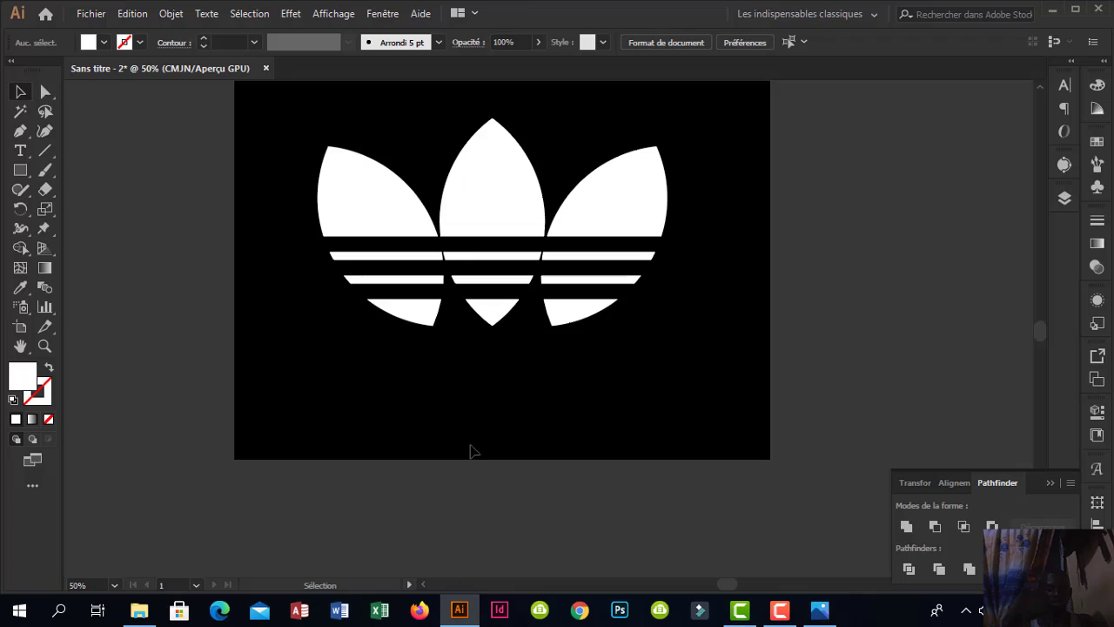
{"action": "left_click", "coordinate": [20, 151]}
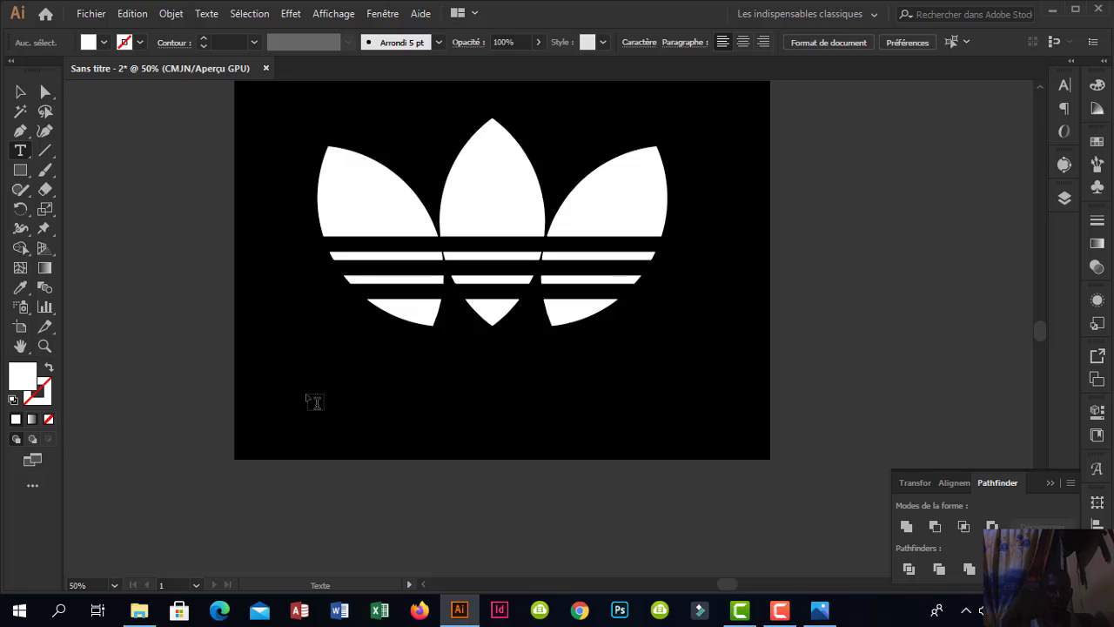
{"action": "left_click", "coordinate": [306, 398]}
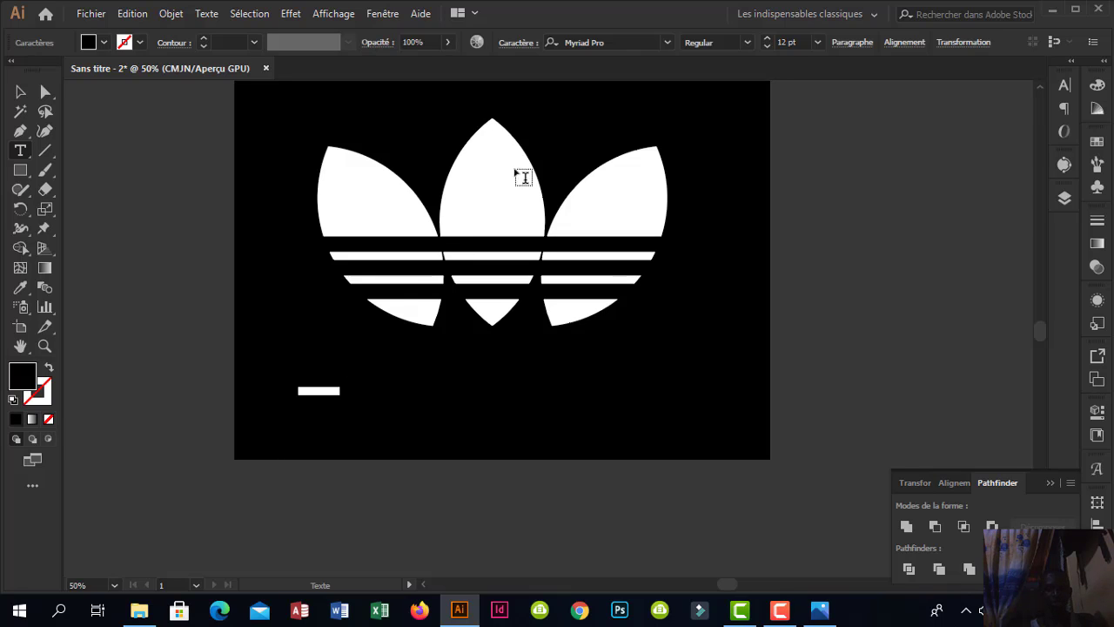
Set the new text object's font to Arial CE MT Black Regular and its size to 81 pt.
{"action": "left_click", "coordinate": [668, 43]}
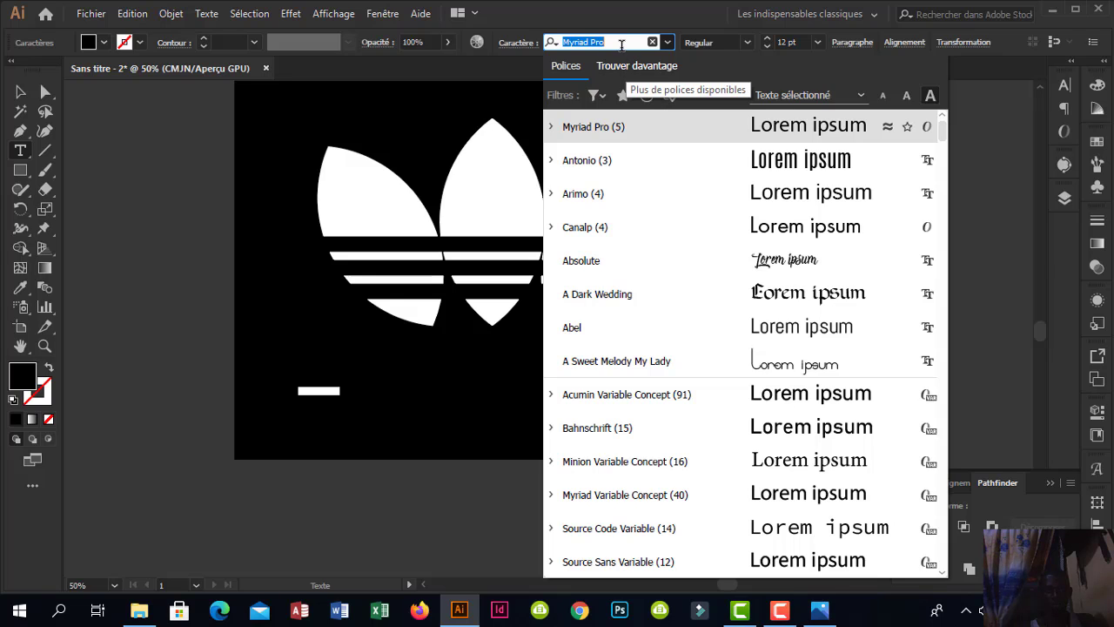
{"action": "type", "text": "a"}
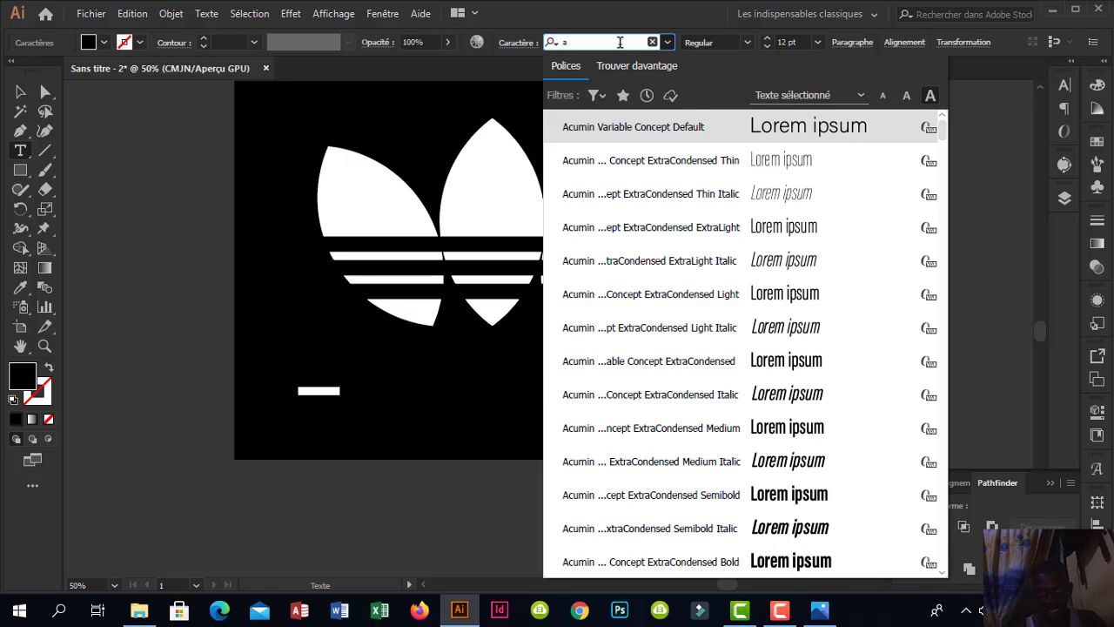
{"action": "type", "text": "rial"}
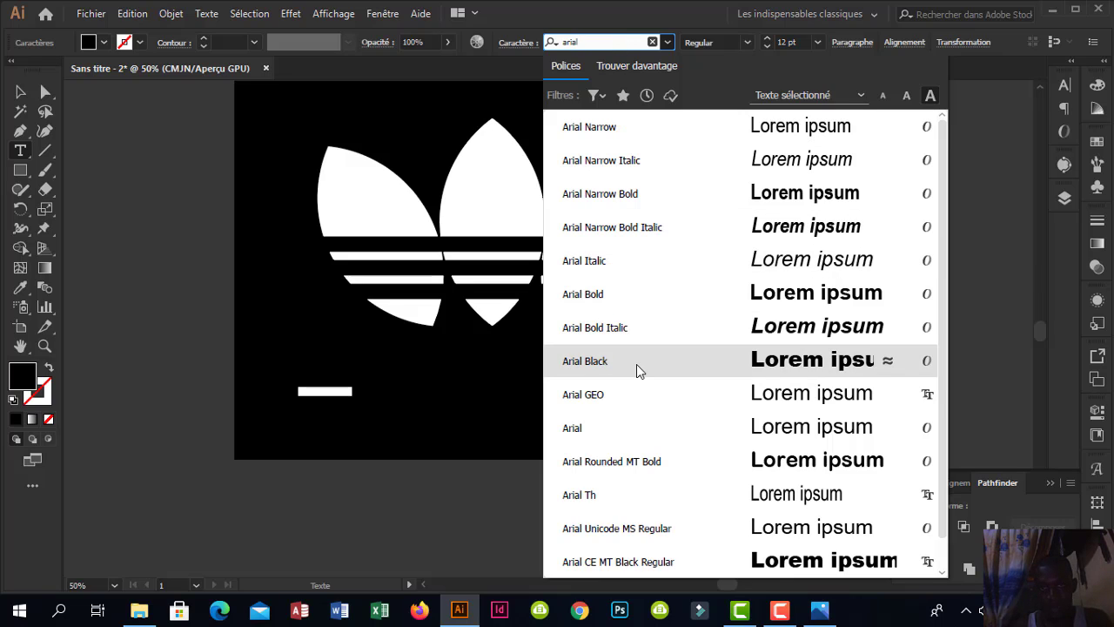
{"action": "left_click", "coordinate": [657, 565]}
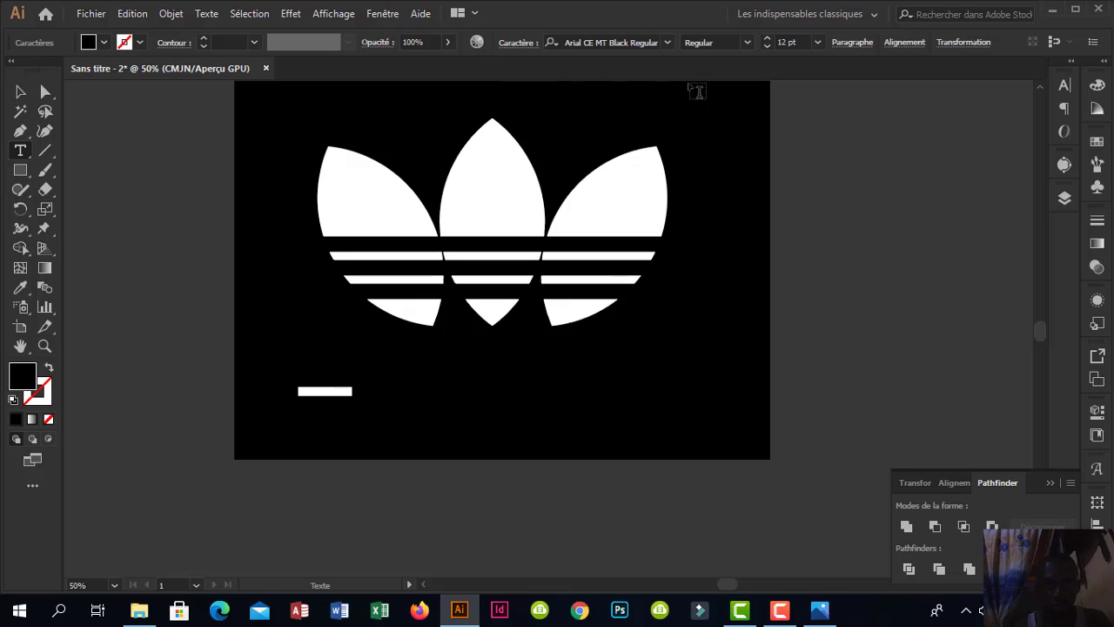
{"action": "left_click", "coordinate": [767, 38]}
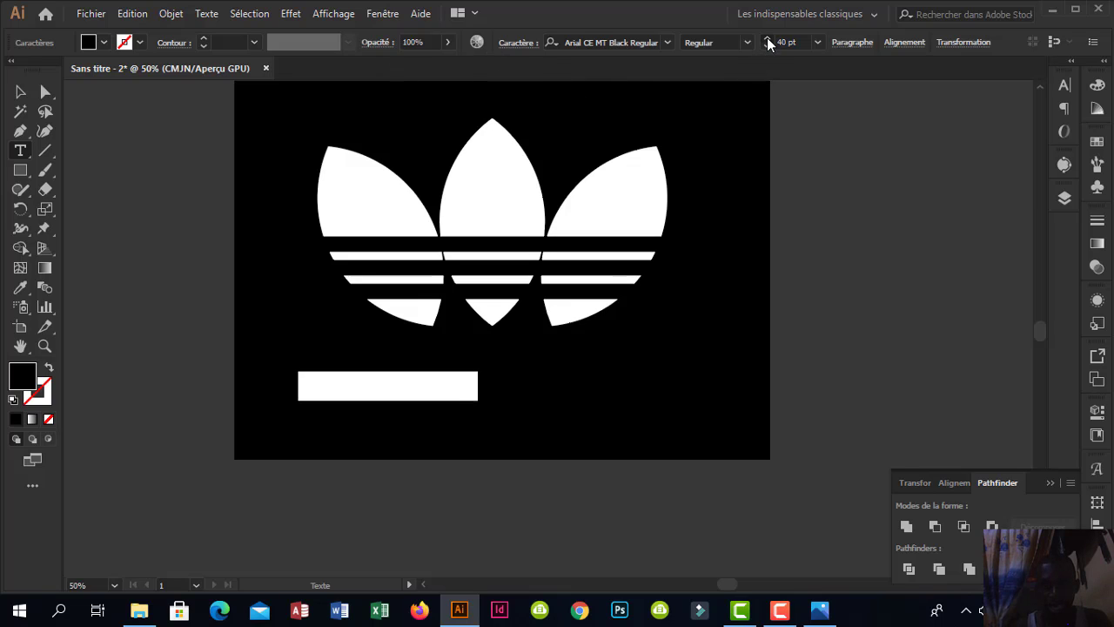
{"action": "left_click_drag", "start_coordinate": [767, 38], "coordinate": [767, 39]}
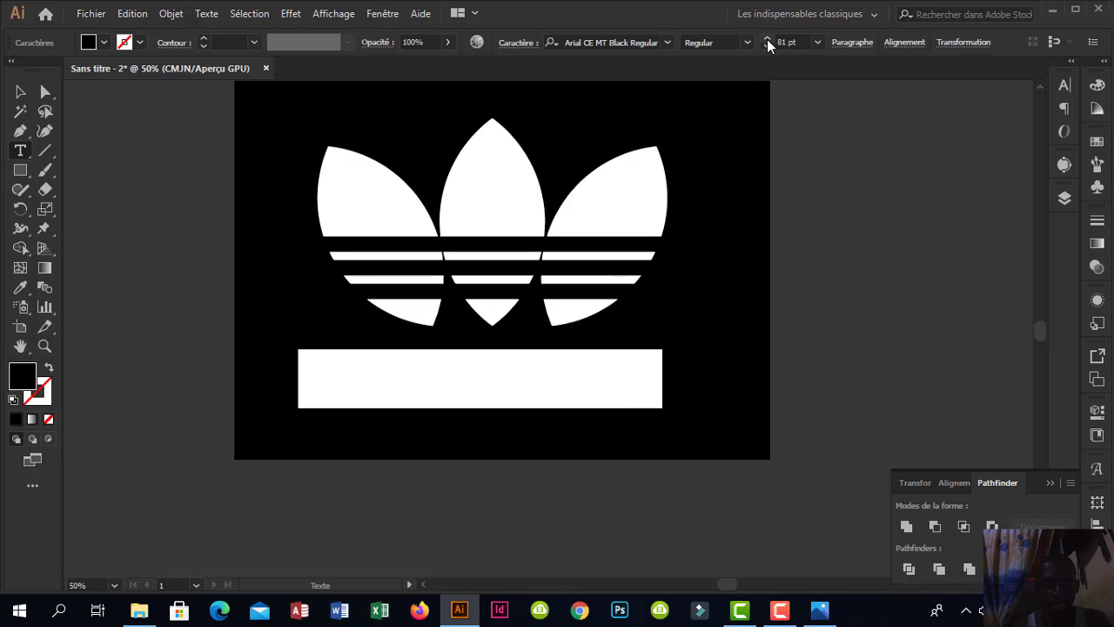
Give the text a white fill and enter the wordmark "adidas".
{"action": "left_click", "coordinate": [105, 43]}
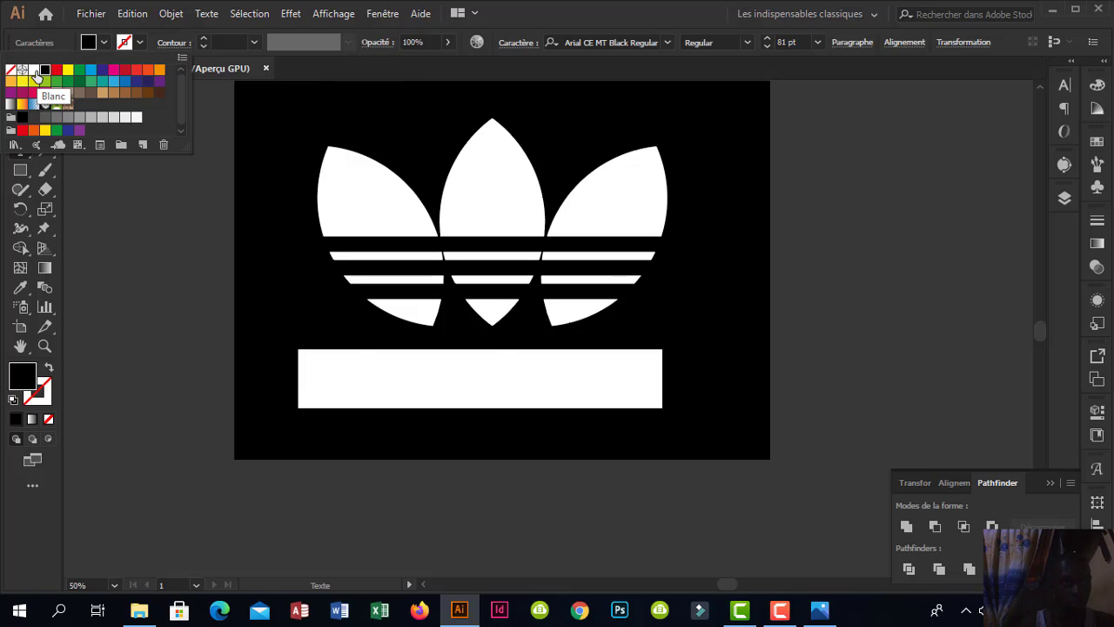
{"action": "left_click", "coordinate": [34, 69]}
{"action": "type", "text": "a"}
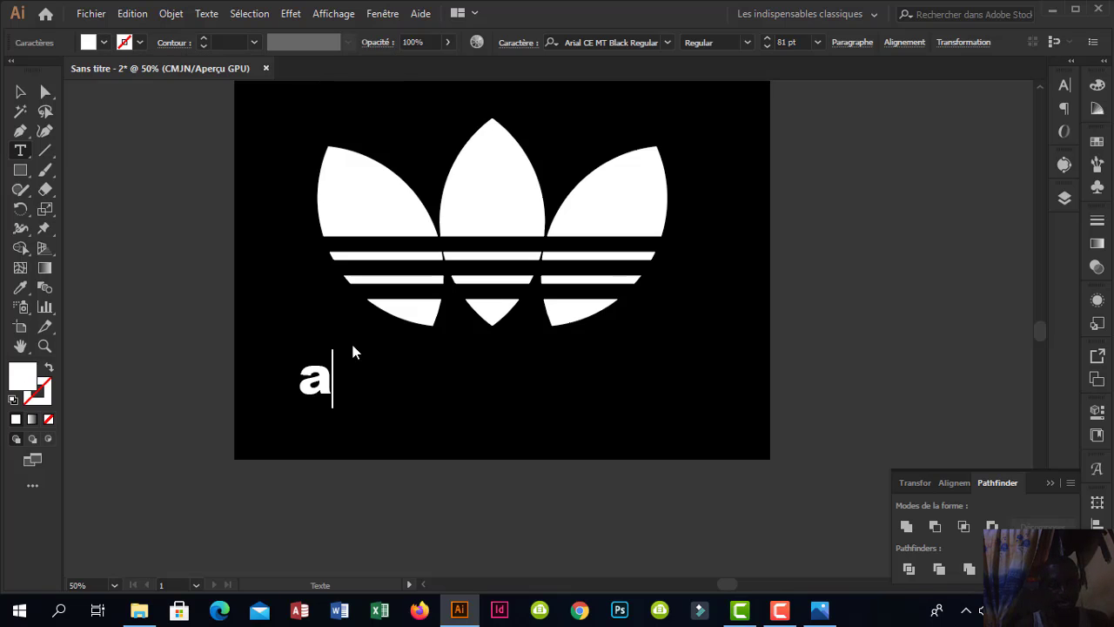
{"action": "type", "text": "didan"}
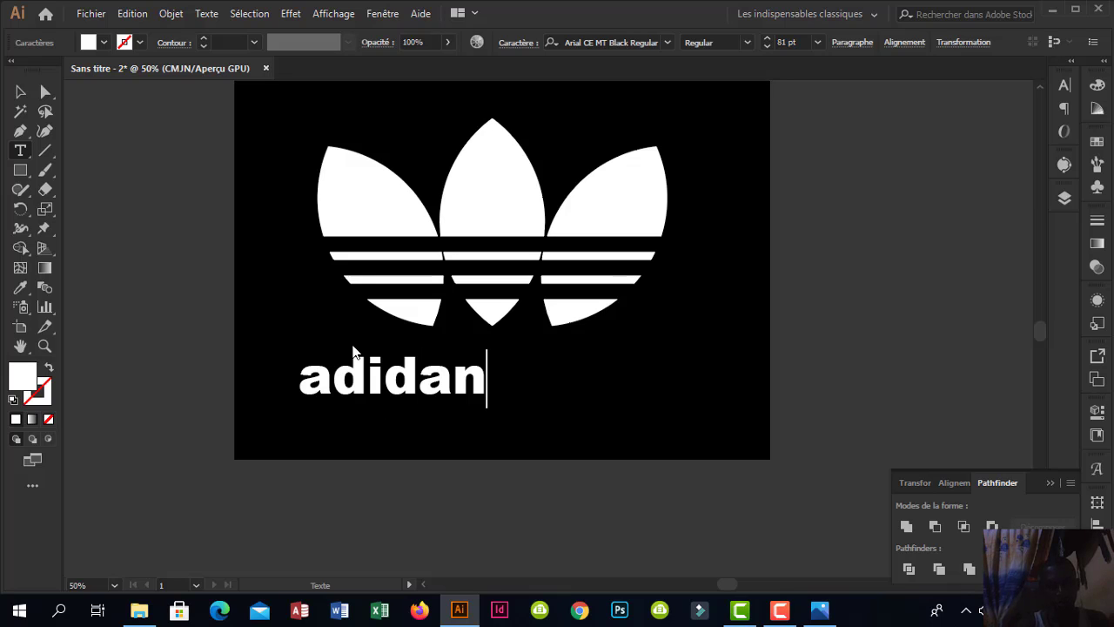
{"action": "key", "text": "BackSpace"}
{"action": "type", "text": "s"}
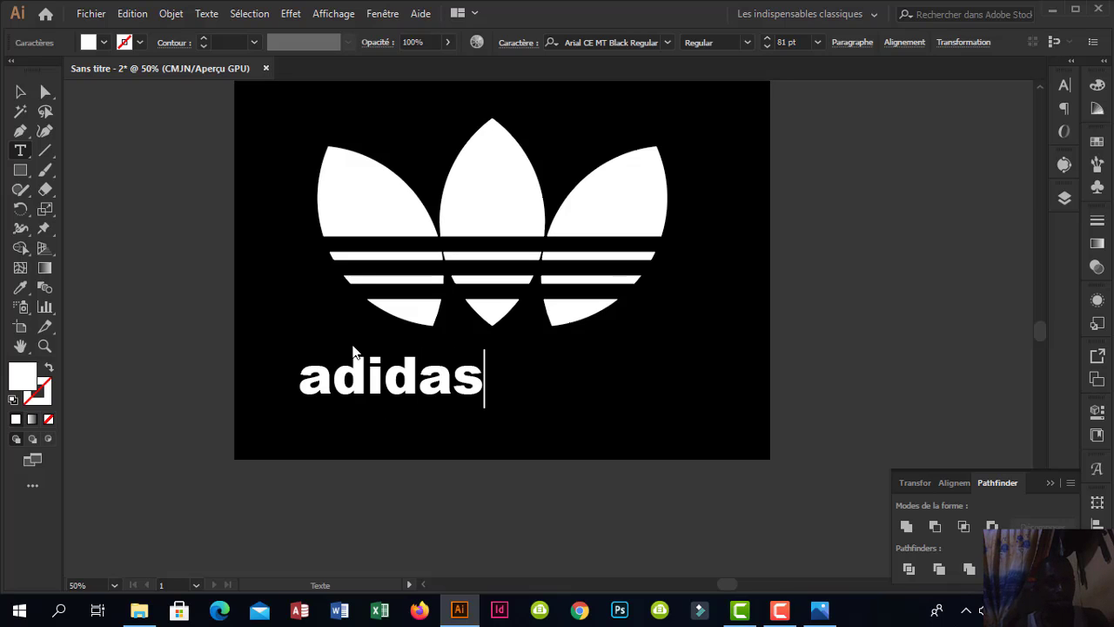
Enlarge the adidas wordmark proportionally, move it centrally beneath the trefoil, and deselect it.
{"action": "left_click", "coordinate": [20, 91]}
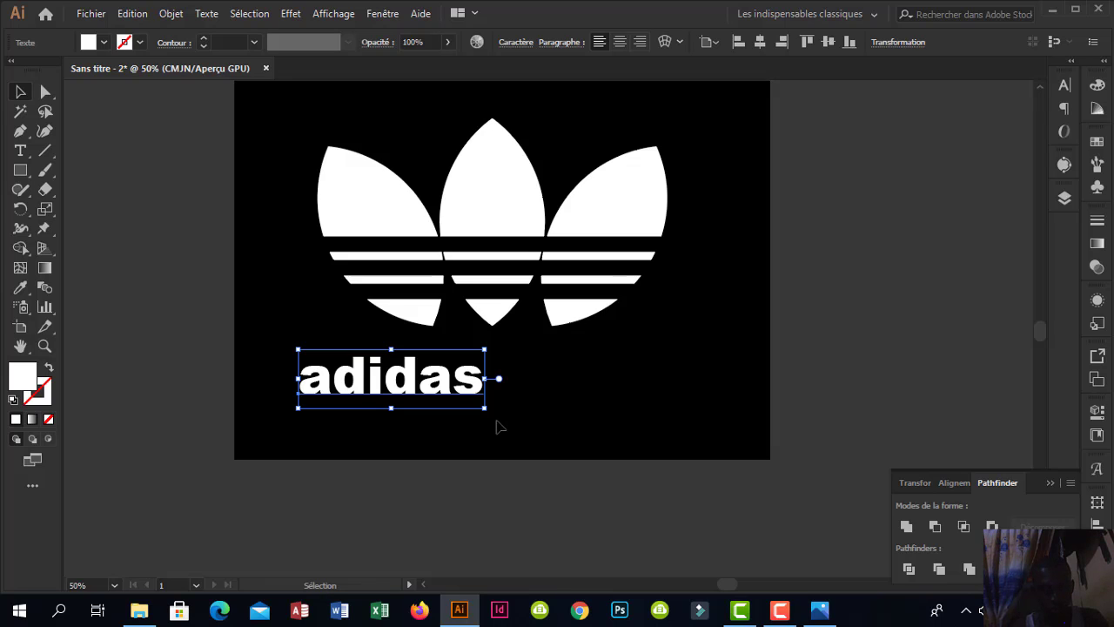
{"action": "left_click_drag", "start_coordinate": [484, 407], "coordinate": [544, 427]}
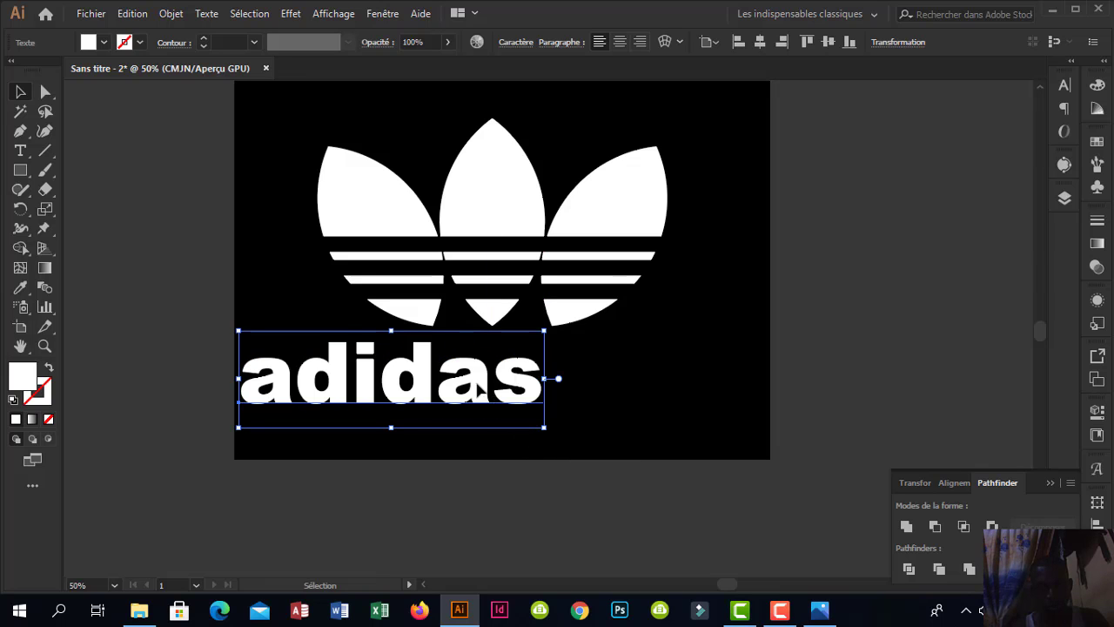
{"action": "left_click_drag", "start_coordinate": [470, 405], "coordinate": [571, 405]}
{"action": "left_click", "coordinate": [551, 460]}
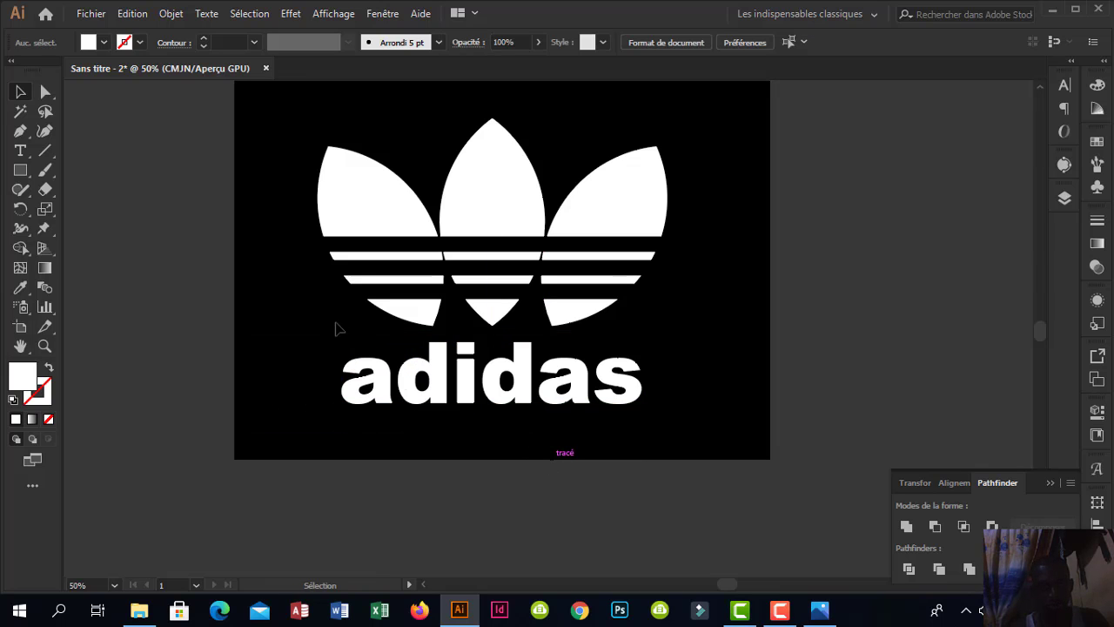
Select all the cut trefoil pieces without the wordmark and group them.
{"action": "left_click_drag", "start_coordinate": [383, 207], "coordinate": [661, 329]}
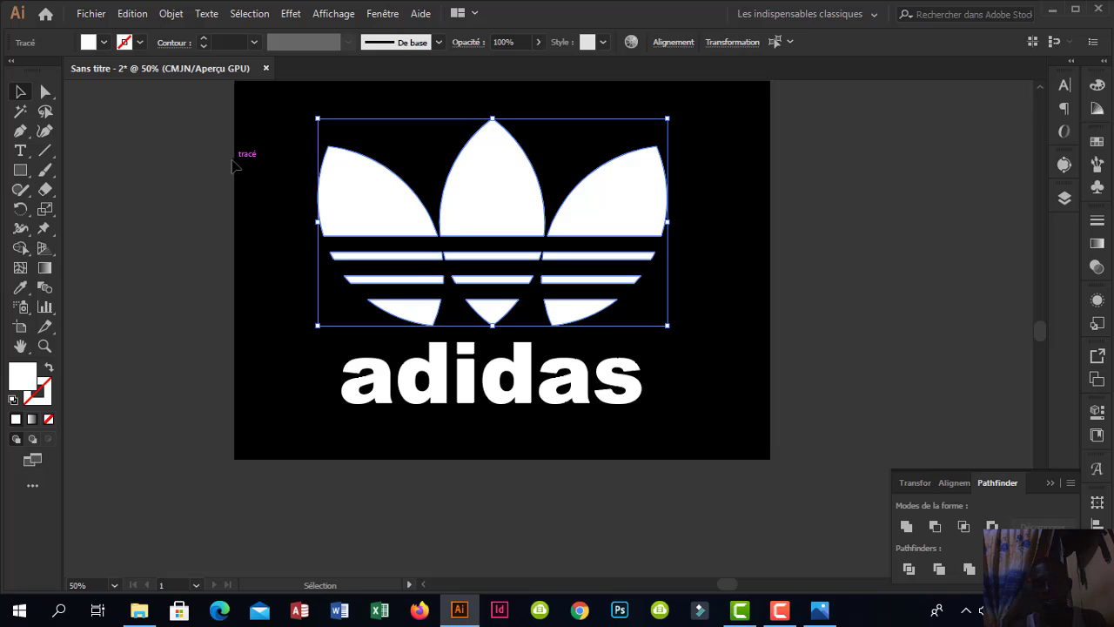
{"action": "left_click_drag", "start_coordinate": [269, 109], "coordinate": [659, 324]}
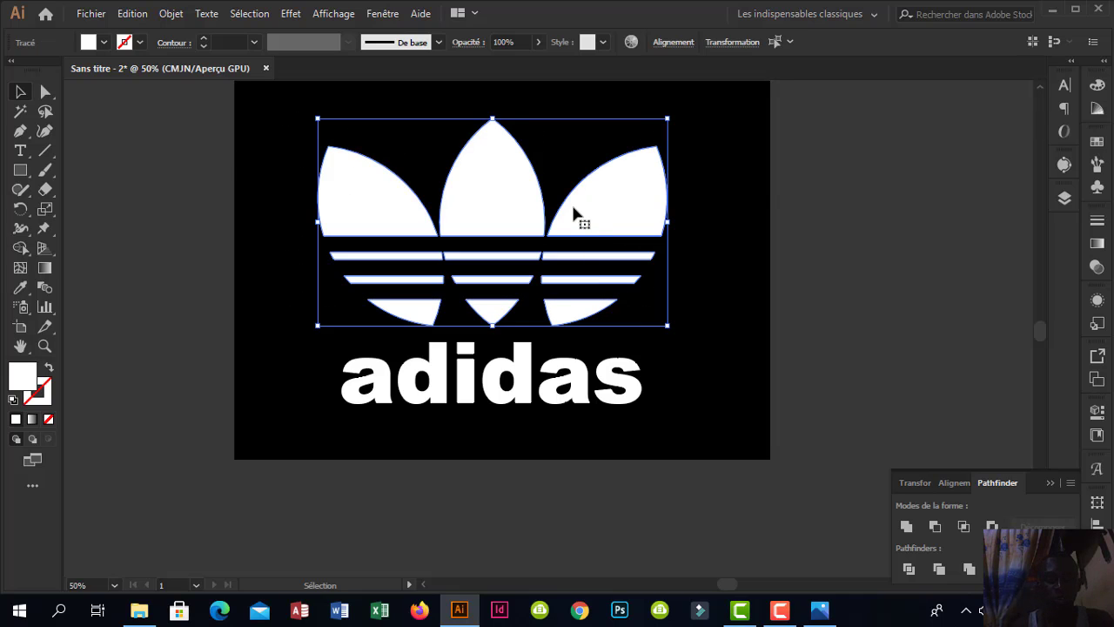
{"action": "right_click", "coordinate": [572, 206]}
{"action": "left_click", "coordinate": [631, 307]}
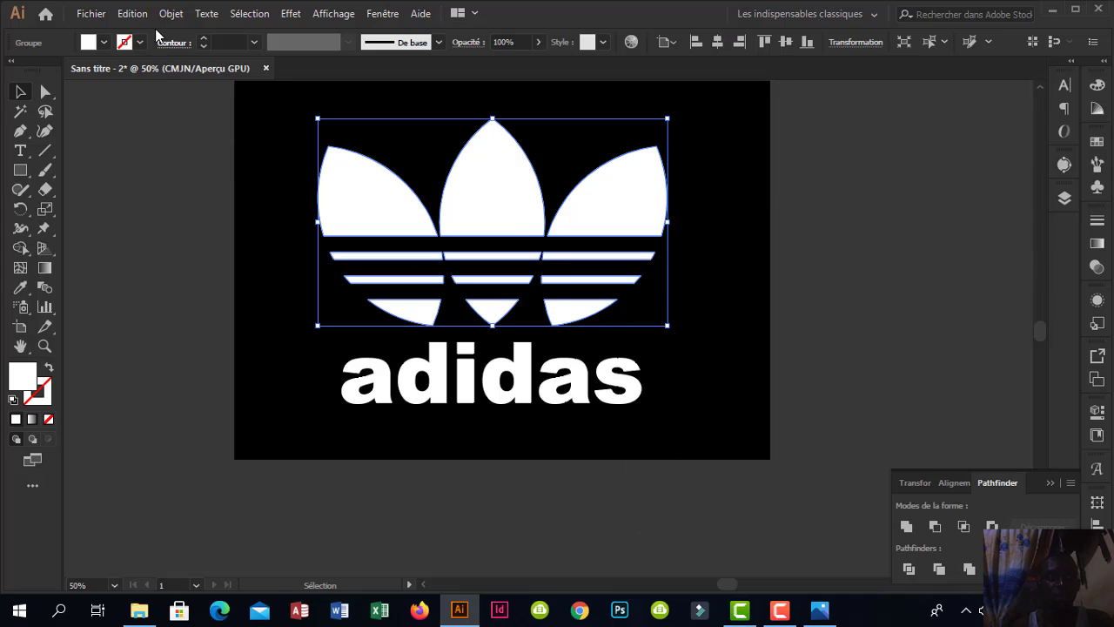
Ungroup the trefoil pieces.
{"action": "left_click_drag", "start_coordinate": [258, 132], "coordinate": [703, 302]}
{"action": "left_click", "coordinate": [128, 15]}
{"action": "left_click", "coordinate": [169, 13]}
{"action": "left_click", "coordinate": [171, 13]}
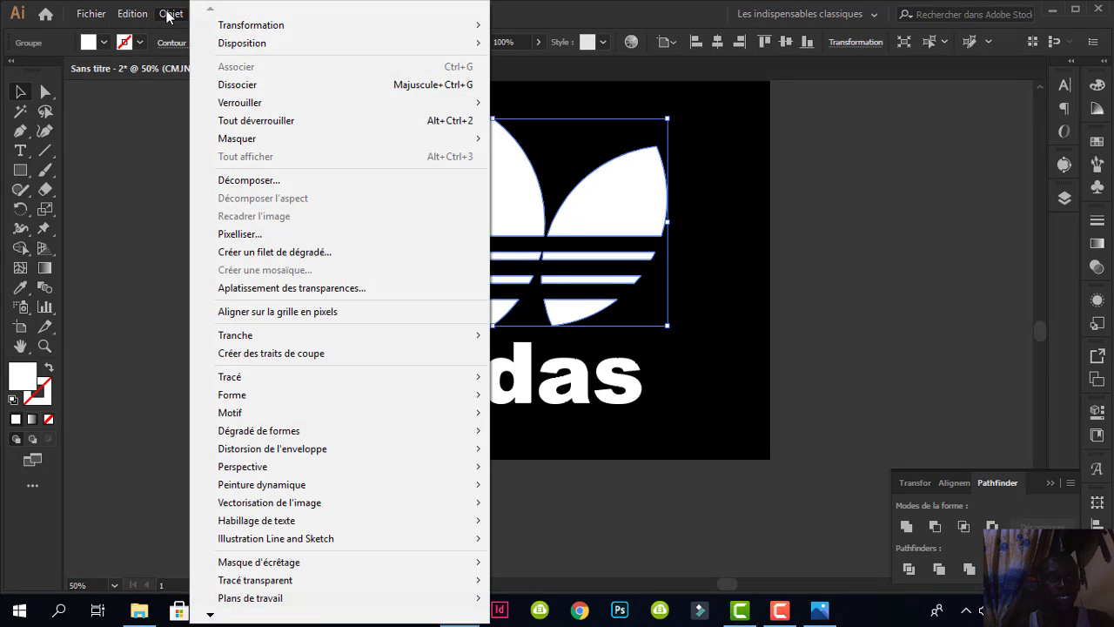
{"action": "left_click", "coordinate": [237, 84]}
{"action": "left_click", "coordinate": [243, 135]}
Select the trefoil pieces together with the adidas wordmark and group them all.
{"action": "left_click_drag", "start_coordinate": [269, 120], "coordinate": [648, 348]}
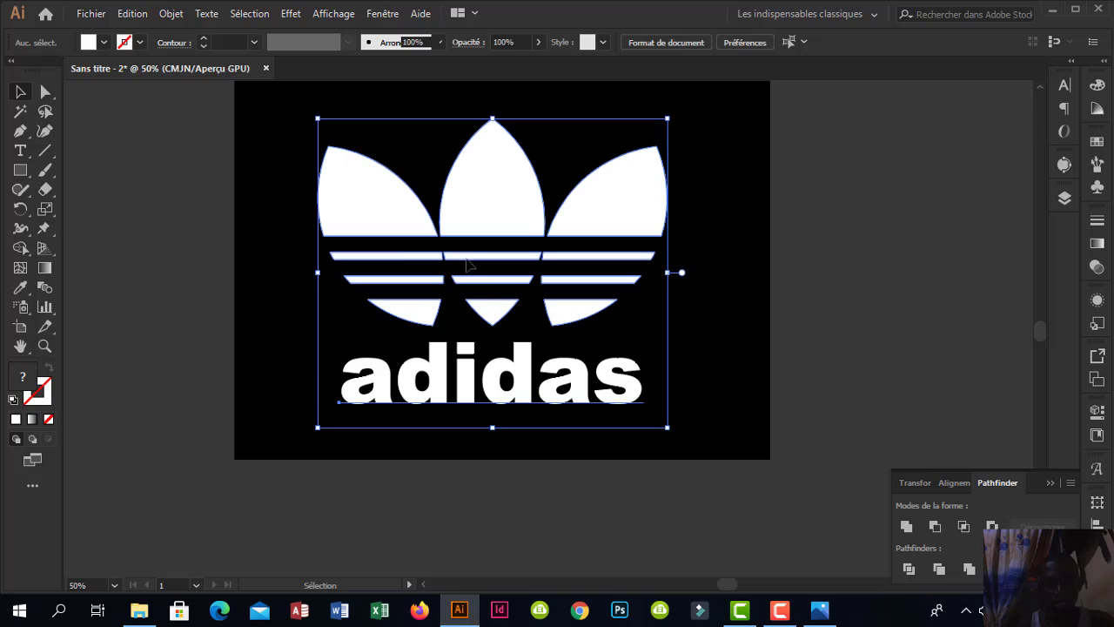
{"action": "left_click_drag", "start_coordinate": [274, 142], "coordinate": [680, 344]}
{"action": "left_click", "coordinate": [171, 13]}
{"action": "left_click", "coordinate": [202, 69]}
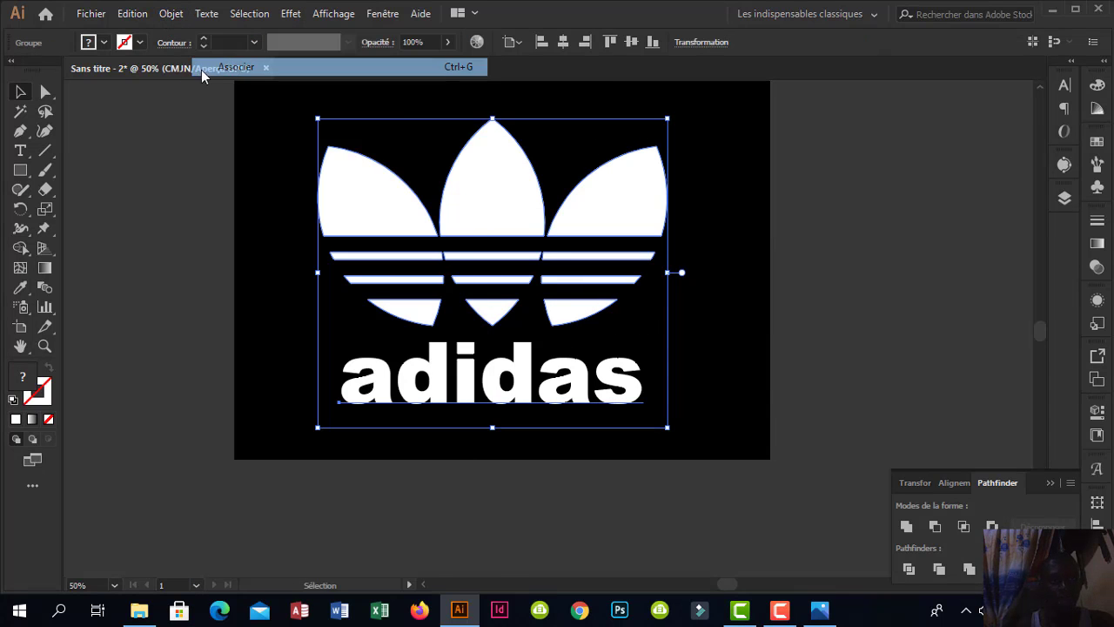
Ungroup the combined trefoil and wordmark and deselect everything.
{"action": "left_click", "coordinate": [240, 211]}
{"action": "left_click", "coordinate": [427, 376]}
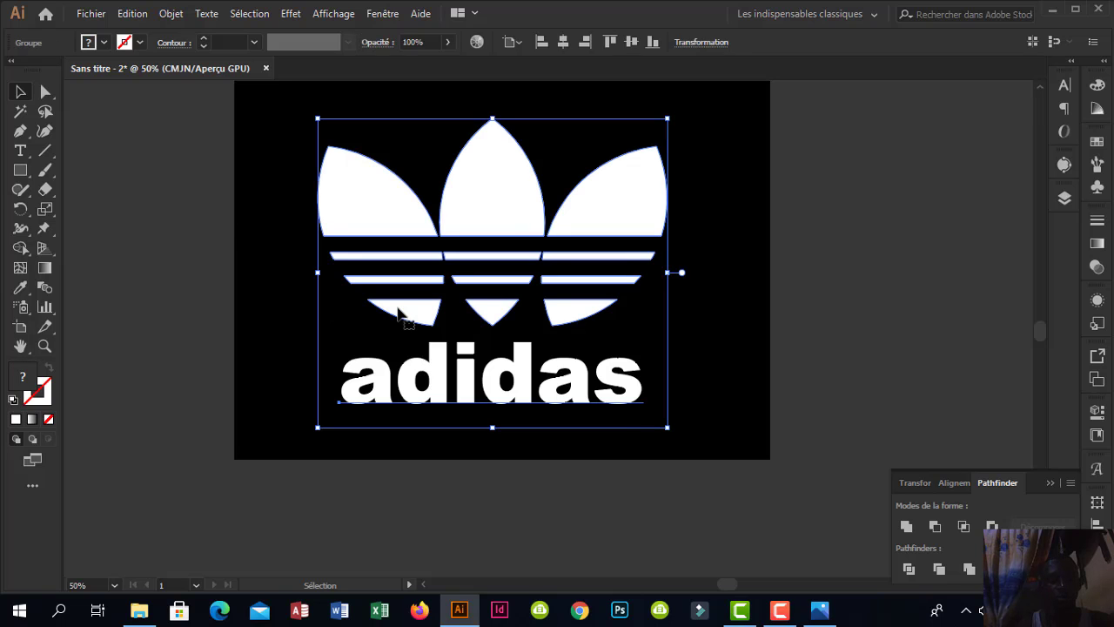
{"action": "right_click", "coordinate": [432, 254]}
{"action": "left_click", "coordinate": [275, 406]}
{"action": "left_click", "coordinate": [275, 406]}
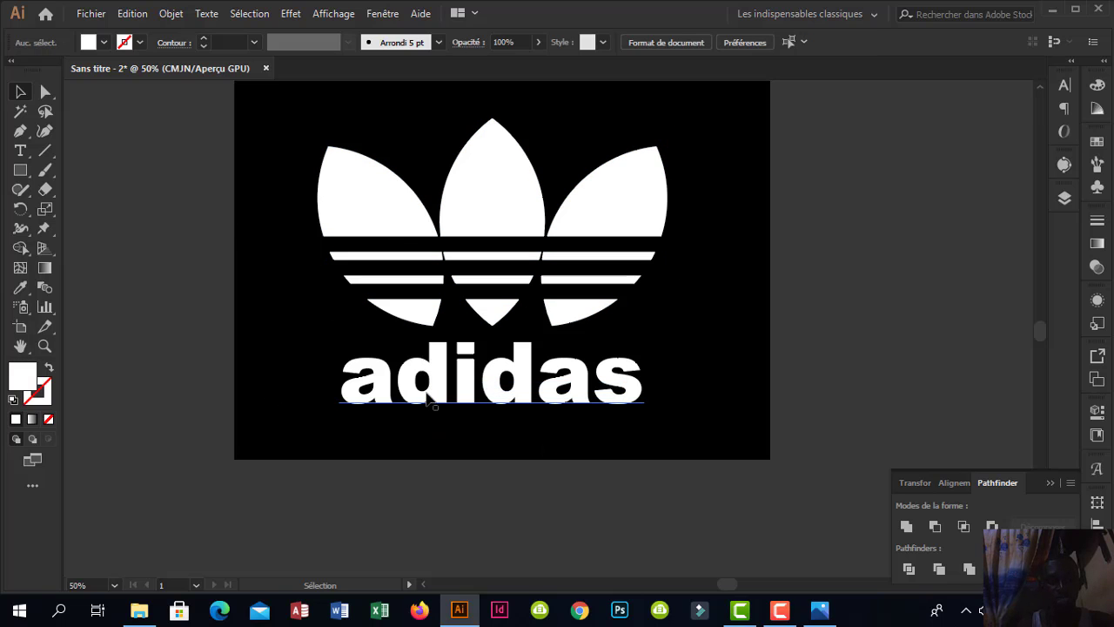
{"action": "left_click", "coordinate": [427, 394]}
{"action": "left_click", "coordinate": [301, 356]}
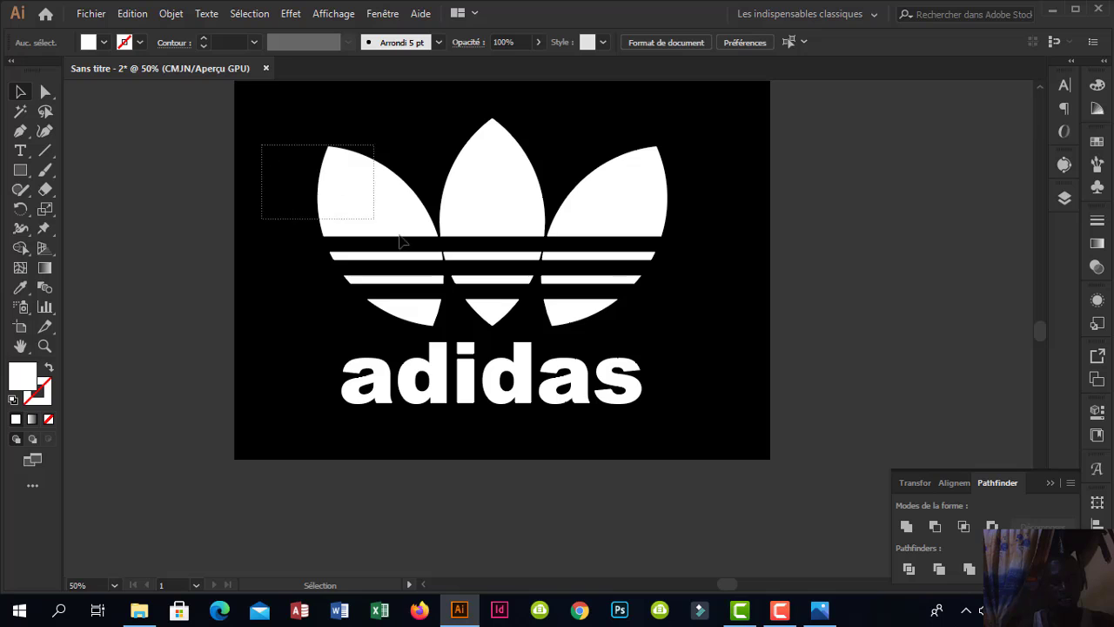
Select only the cut trefoil pieces, group them as one object, and deselect.
{"action": "left_click_drag", "start_coordinate": [400, 242], "coordinate": [661, 320]}
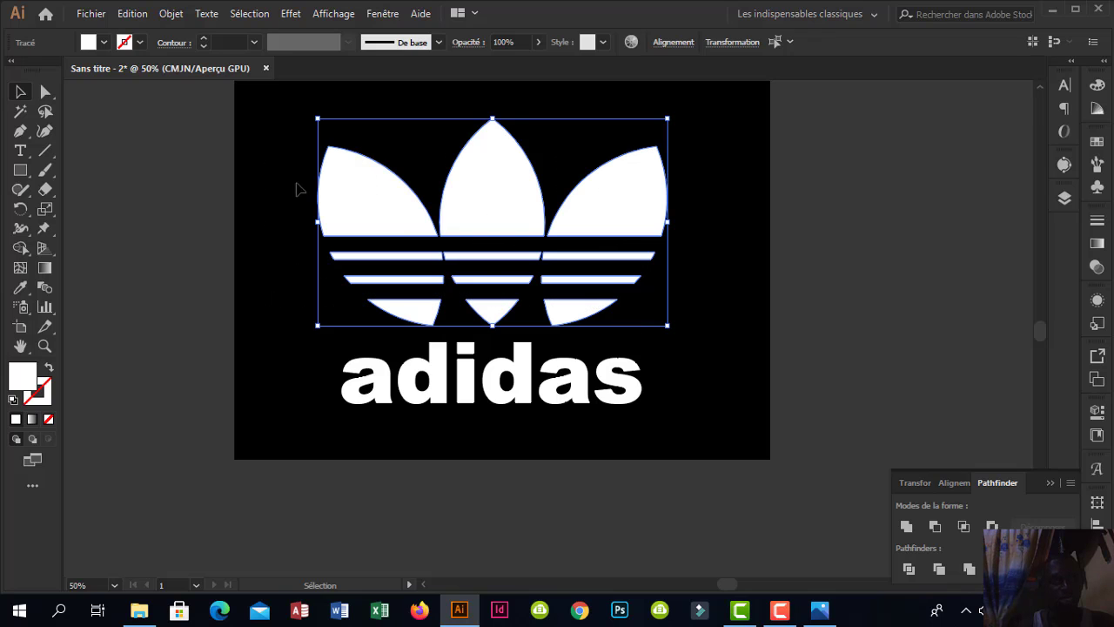
{"action": "left_click", "coordinate": [170, 13]}
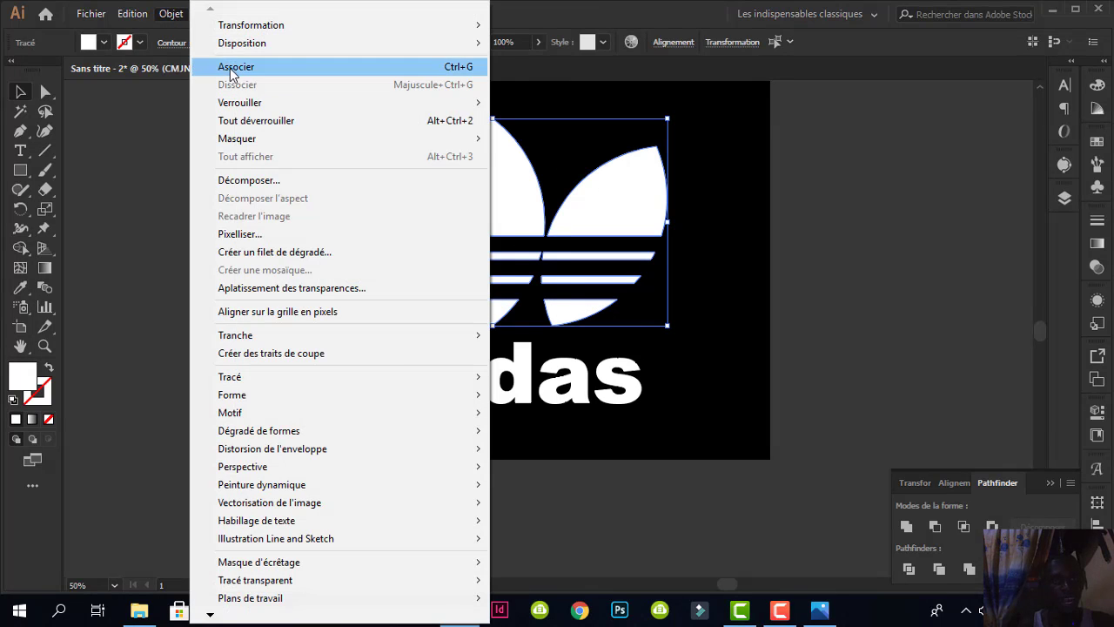
{"action": "left_click", "coordinate": [231, 74]}
{"action": "left_click", "coordinate": [520, 453]}
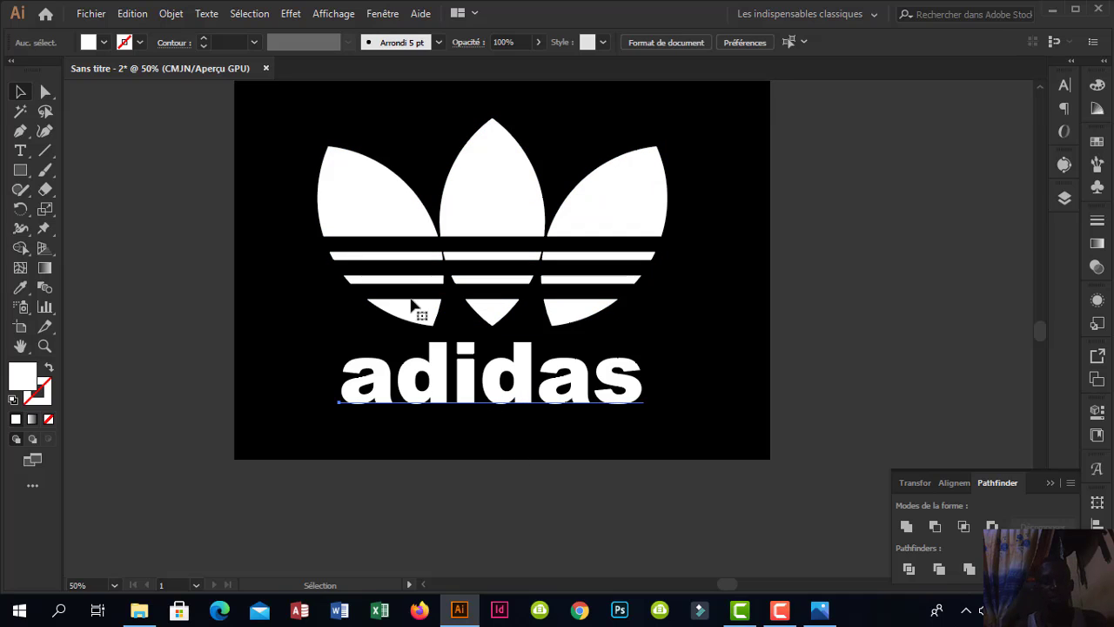
Select the trefoil group and the wordmark, center them horizontally on the black background, and deselect.
{"action": "left_click_drag", "start_coordinate": [293, 154], "coordinate": [712, 450]}
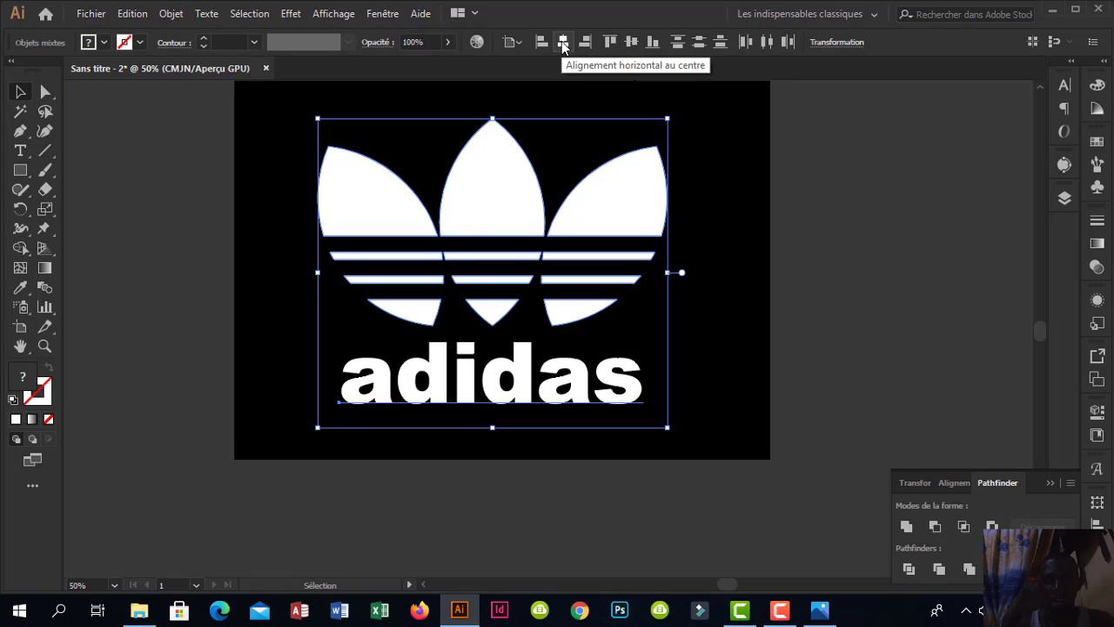
{"action": "left_click", "coordinate": [562, 44]}
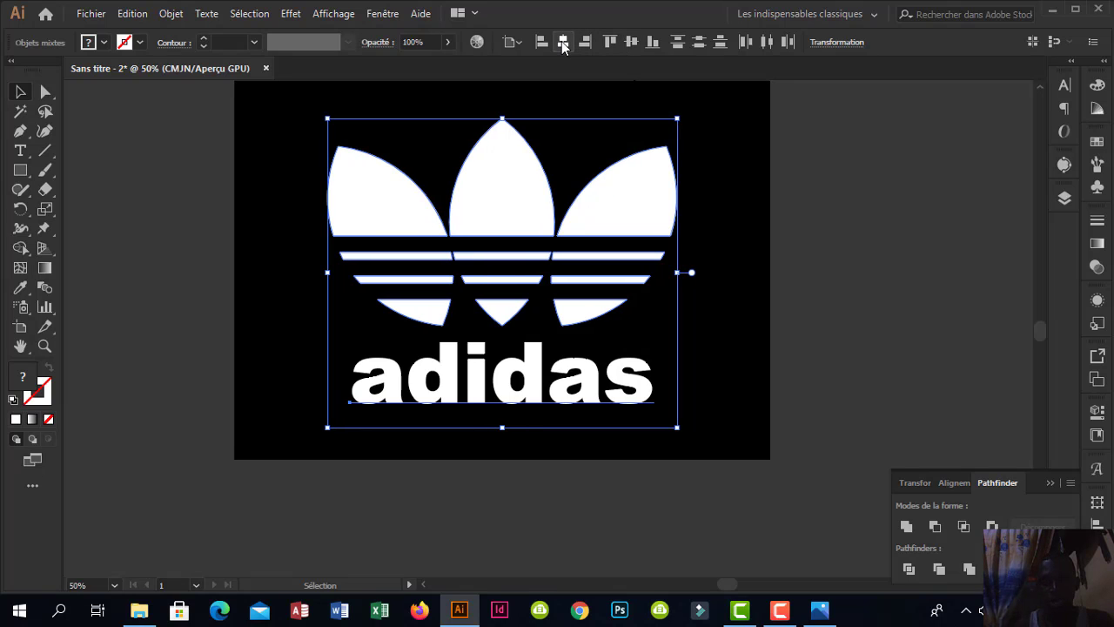
{"action": "left_click", "coordinate": [802, 219]}
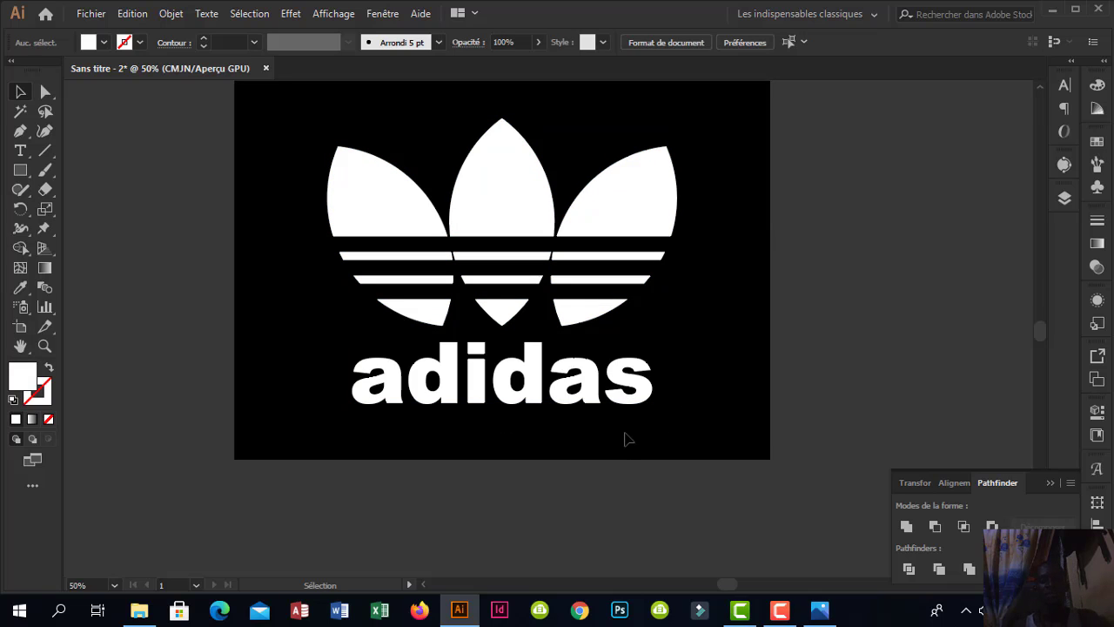
Check the ® symbol beside the wordmark in adidas.jpg in Photos, and find the ® glyph in Illustrator's Arial CE MT Black Regular.
{"action": "left_click", "coordinate": [819, 612]}
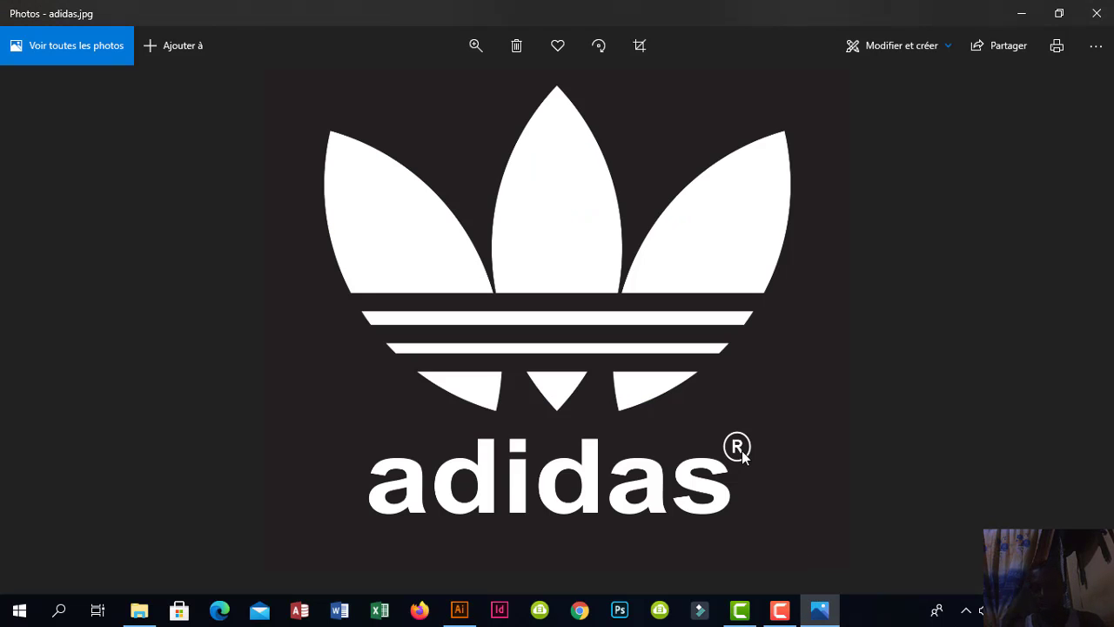
{"action": "left_click", "coordinate": [462, 612]}
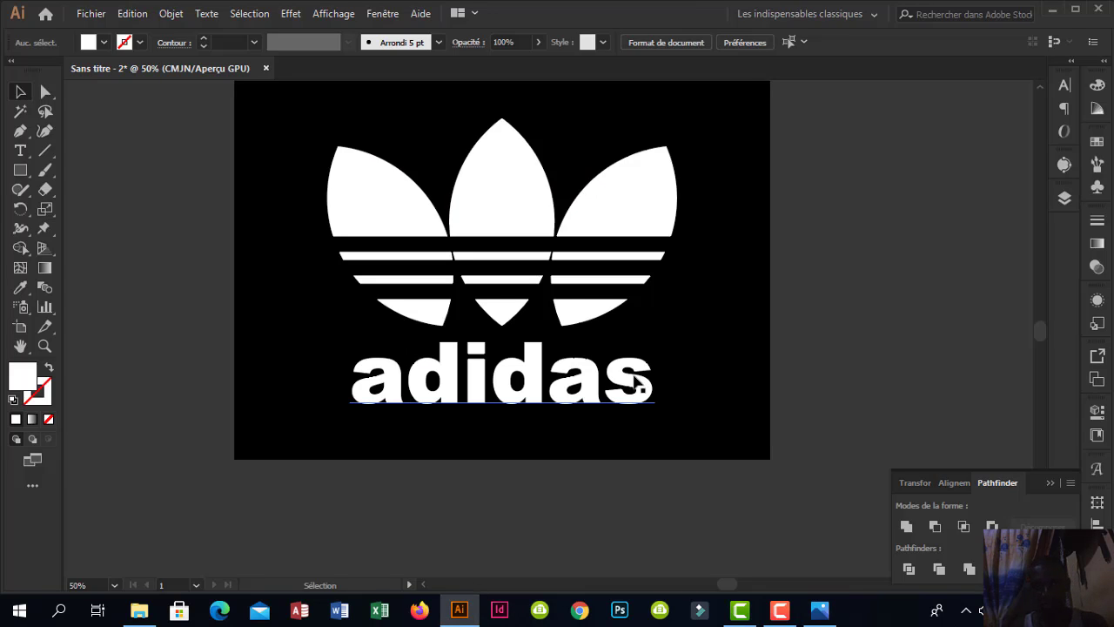
{"action": "scroll", "coordinate": [632, 393], "scroll_direction": "up", "scroll_amount": 2}
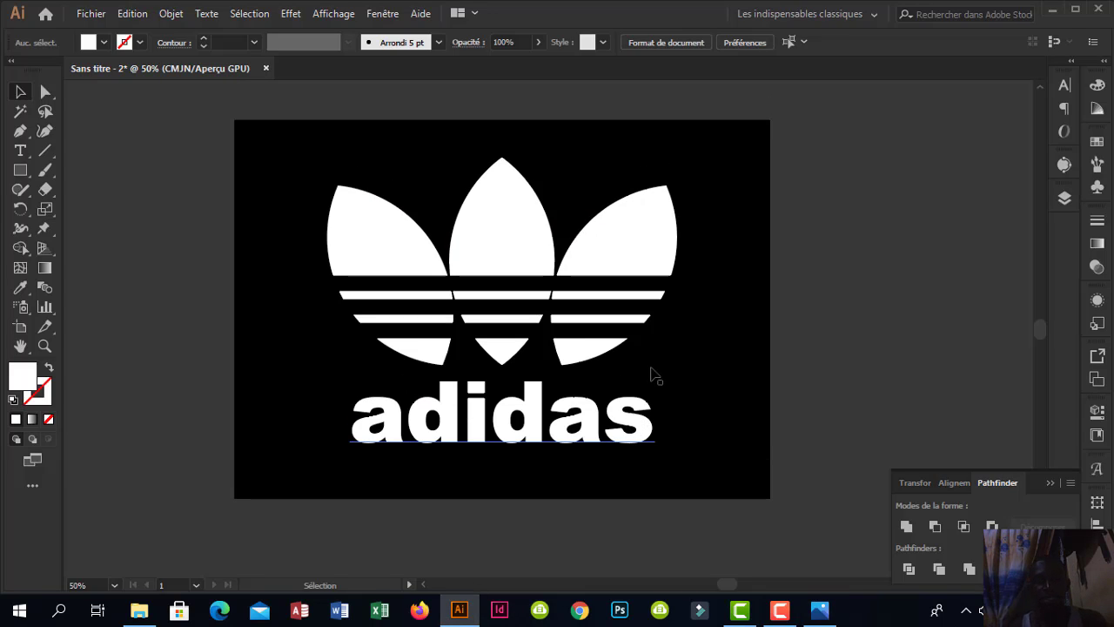
{"action": "left_click", "coordinate": [1095, 470]}
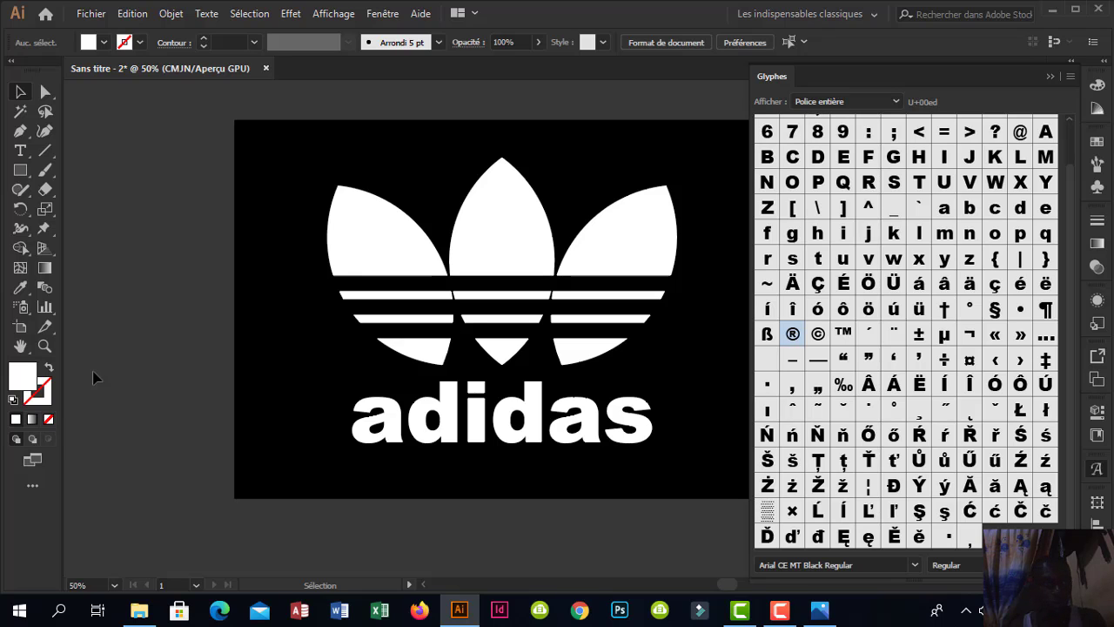
Add a point-text object above the trefoil's right leaf, fill it white, and insert the ® glyph from Arial CE MT Black Regular.
{"action": "left_click", "coordinate": [20, 151]}
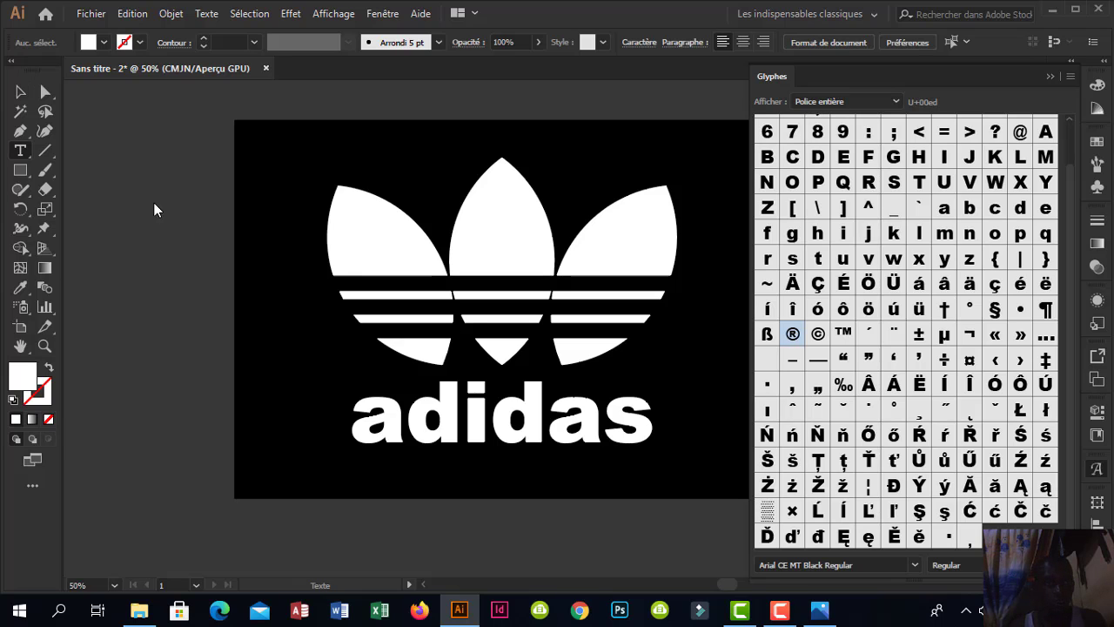
{"action": "left_click", "coordinate": [611, 161]}
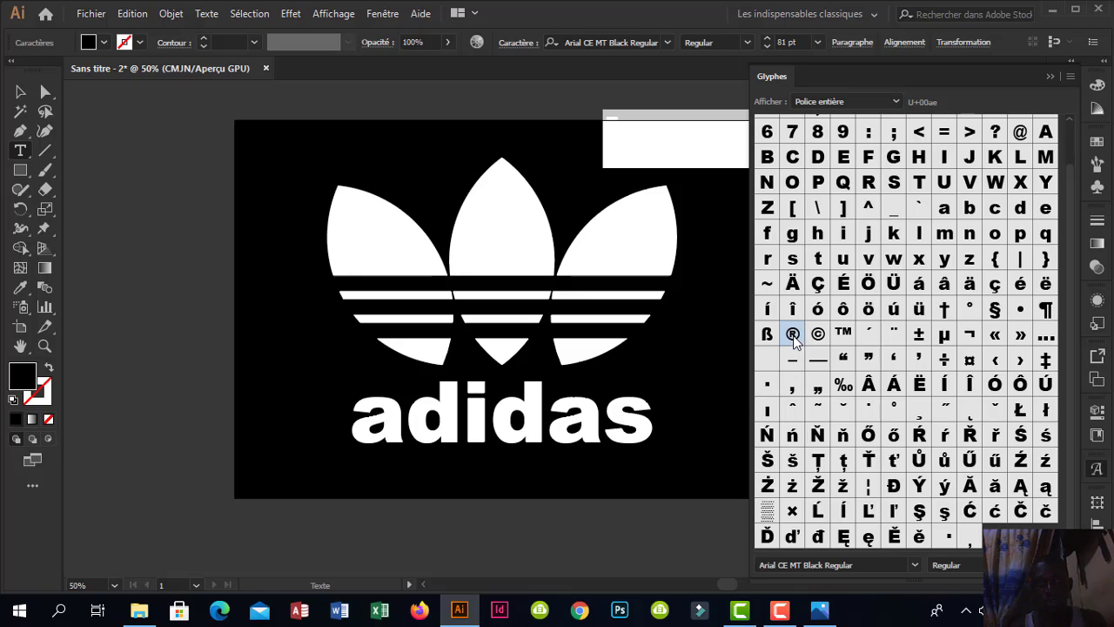
{"action": "left_click", "coordinate": [104, 44]}
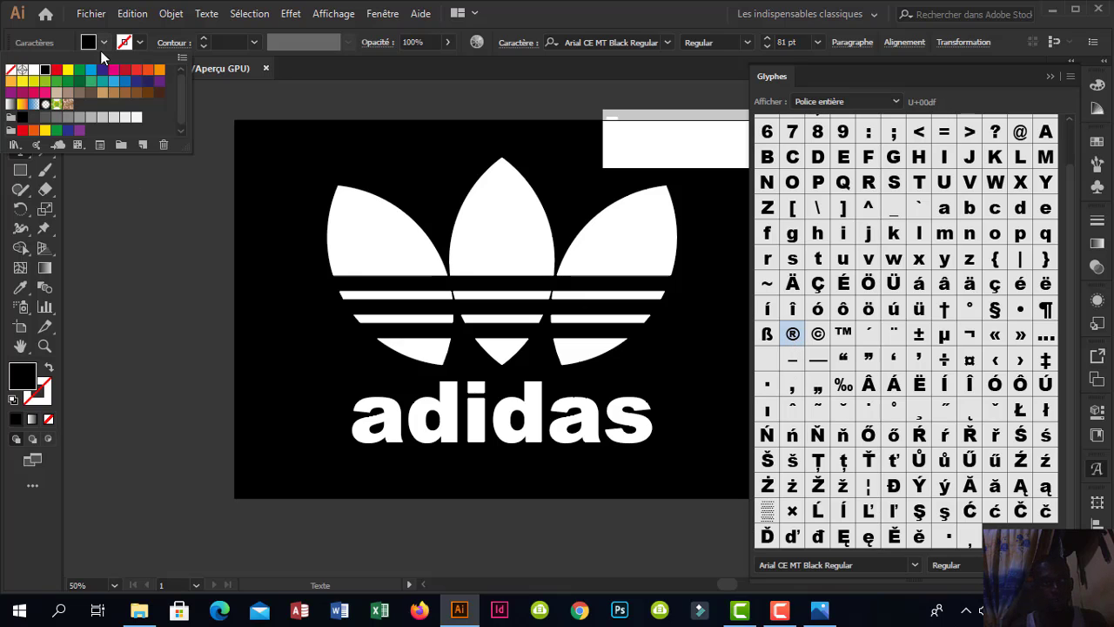
{"action": "left_click", "coordinate": [34, 69]}
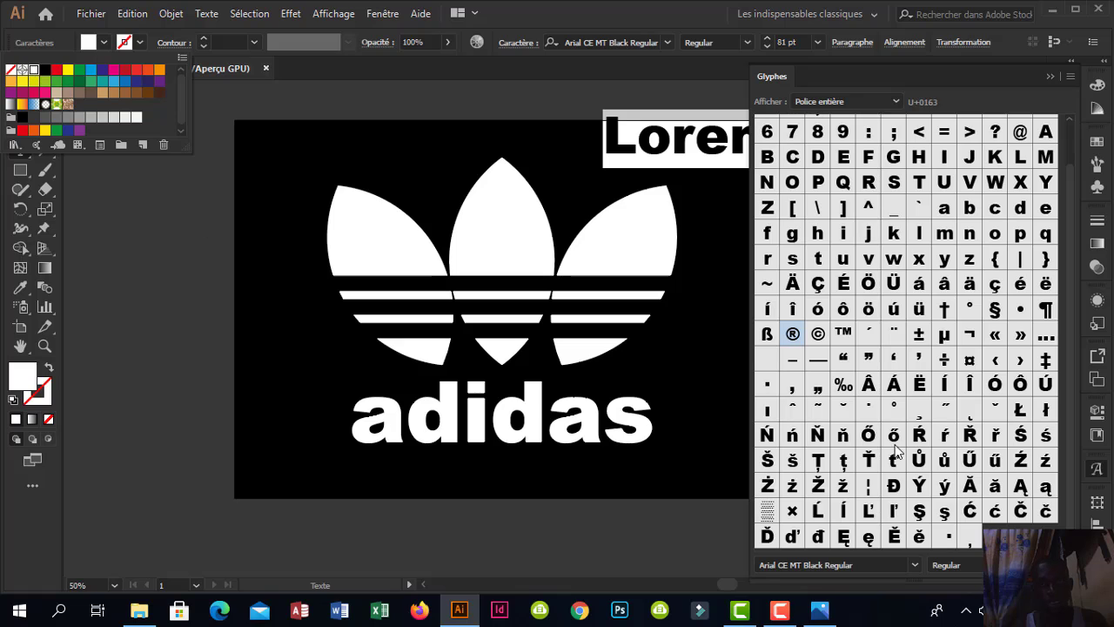
{"action": "double_click", "coordinate": [792, 336]}
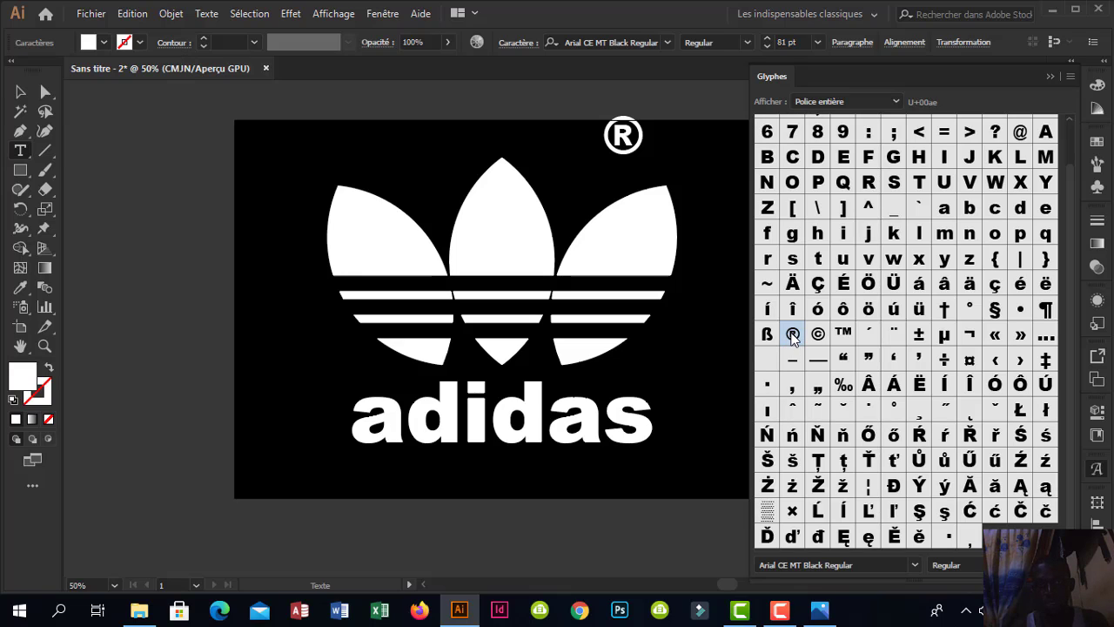
Move the ® symbol to the upper-right end of the adidas wordmark, deselect it, and collapse the Glyphs panel.
{"action": "left_click", "coordinate": [21, 91]}
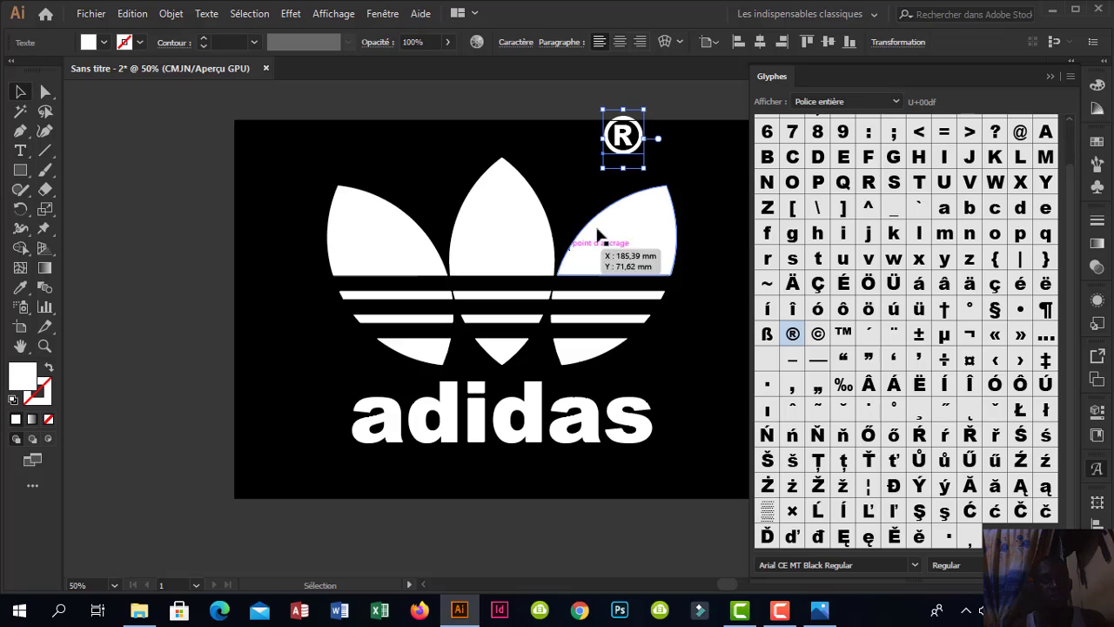
{"action": "left_click_drag", "start_coordinate": [620, 150], "coordinate": [679, 402]}
{"action": "left_click", "coordinate": [695, 437]}
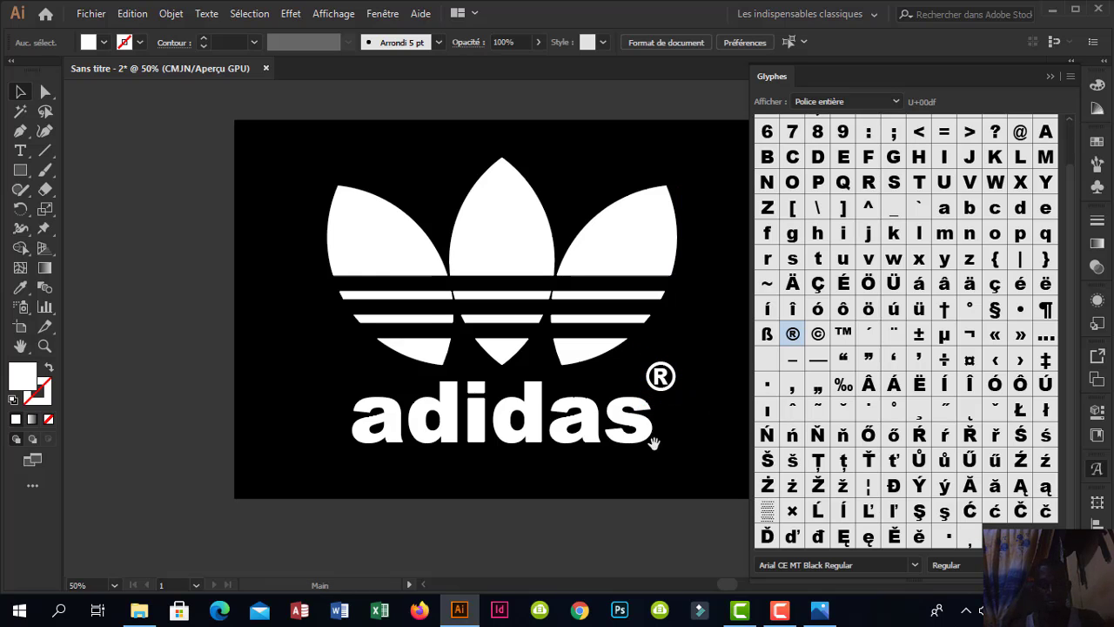
{"action": "left_click", "coordinate": [562, 361], "text": "ctrl+alt"}
{"action": "left_click", "coordinate": [563, 362], "text": "ctrl+alt"}
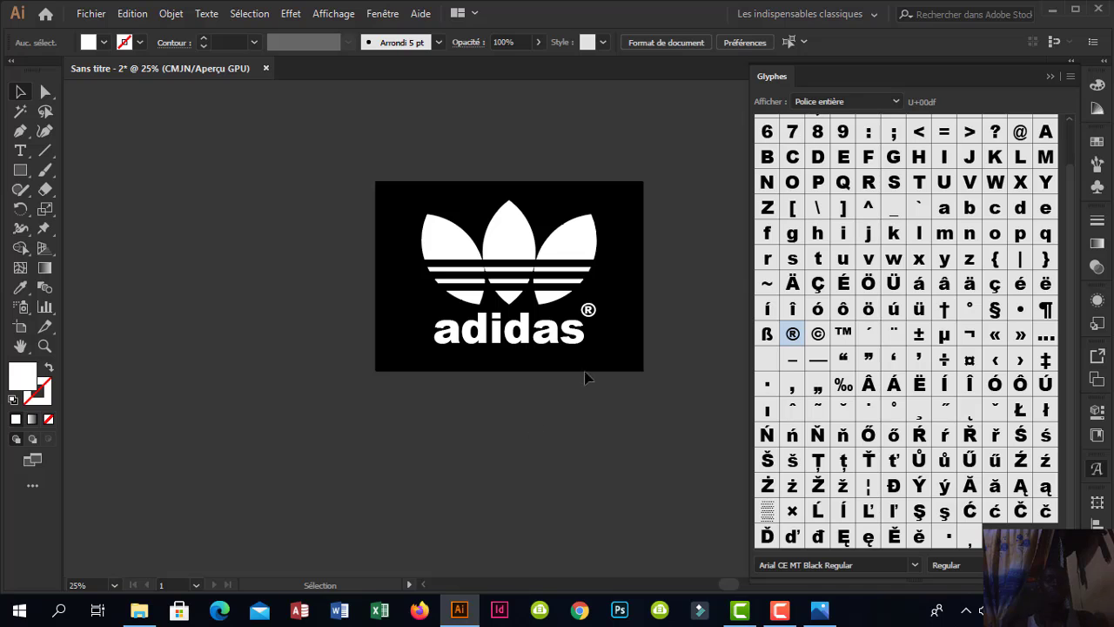
{"action": "left_click", "coordinate": [1049, 79]}
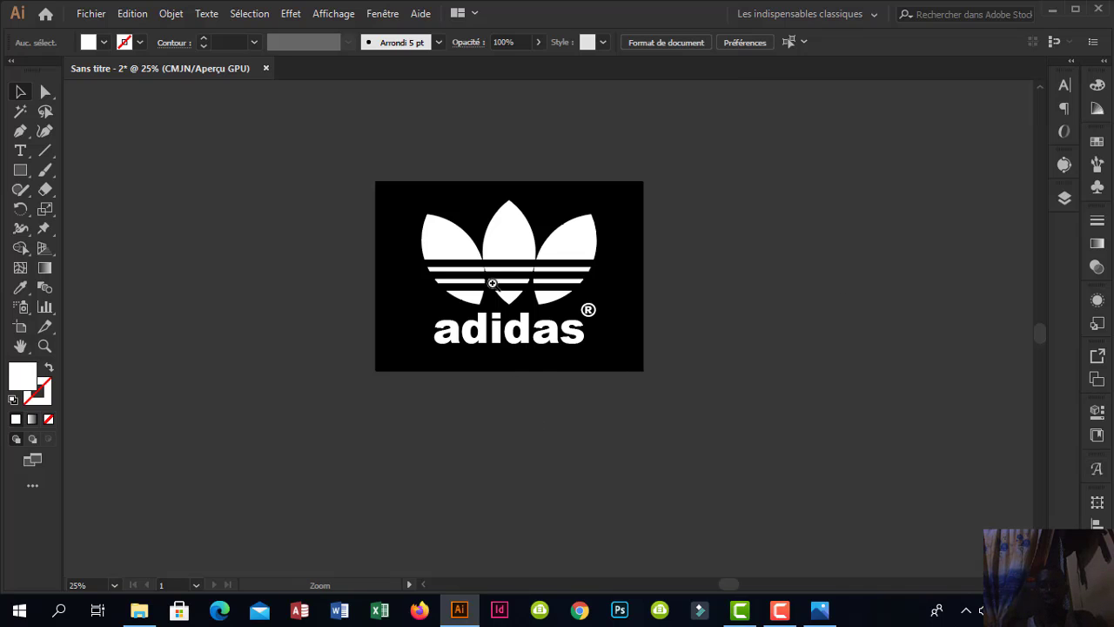
Compare the finished trefoil, wordmark and ® placement with the reference adidas.jpg in Photos, and return to Illustrator.
{"action": "left_click", "coordinate": [492, 284], "text": "ctrl"}
{"action": "left_click", "coordinate": [492, 284], "text": "ctrl"}
{"action": "left_click_drag", "start_coordinate": [693, 400], "coordinate": [594, 322]}
{"action": "left_click", "coordinate": [585, 323], "text": "ctrl"}
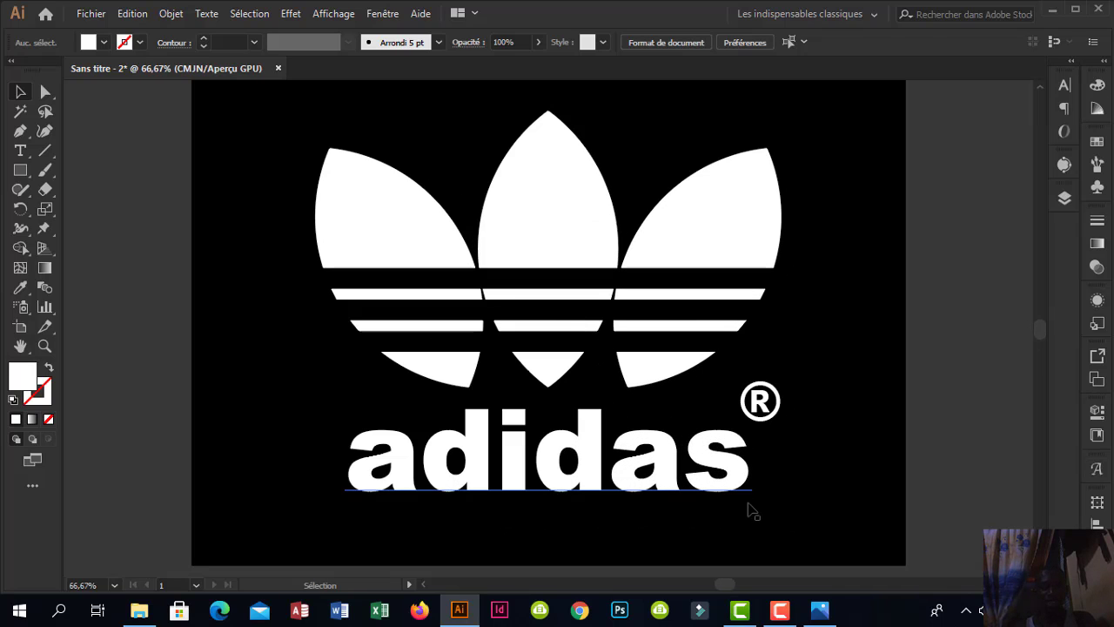
{"action": "left_click", "coordinate": [818, 616]}
{"action": "left_click", "coordinate": [818, 616]}
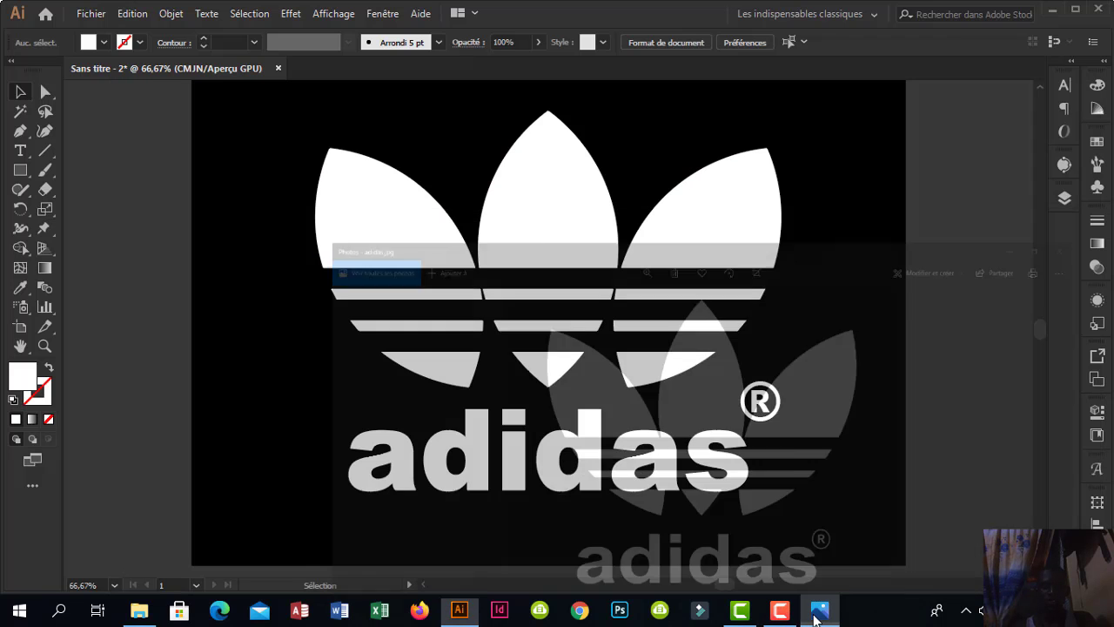
{"action": "left_click", "coordinate": [818, 616]}
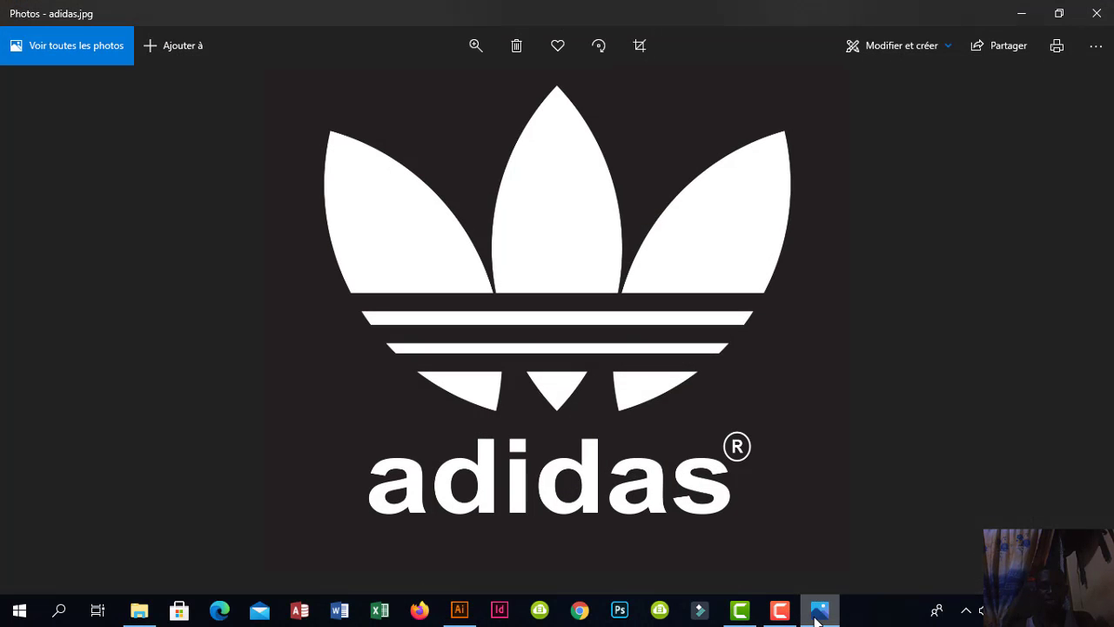
{"action": "left_click", "coordinate": [818, 616]}
{"action": "left_click", "coordinate": [818, 616]}
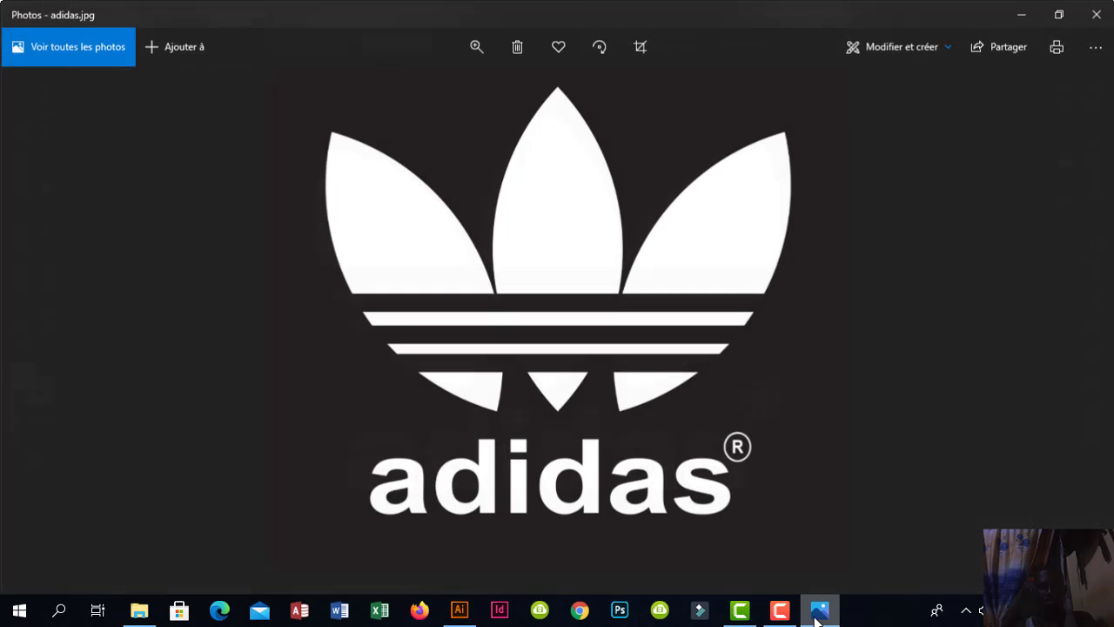
{"action": "left_click", "coordinate": [818, 616]}
{"action": "key", "text": "space"}
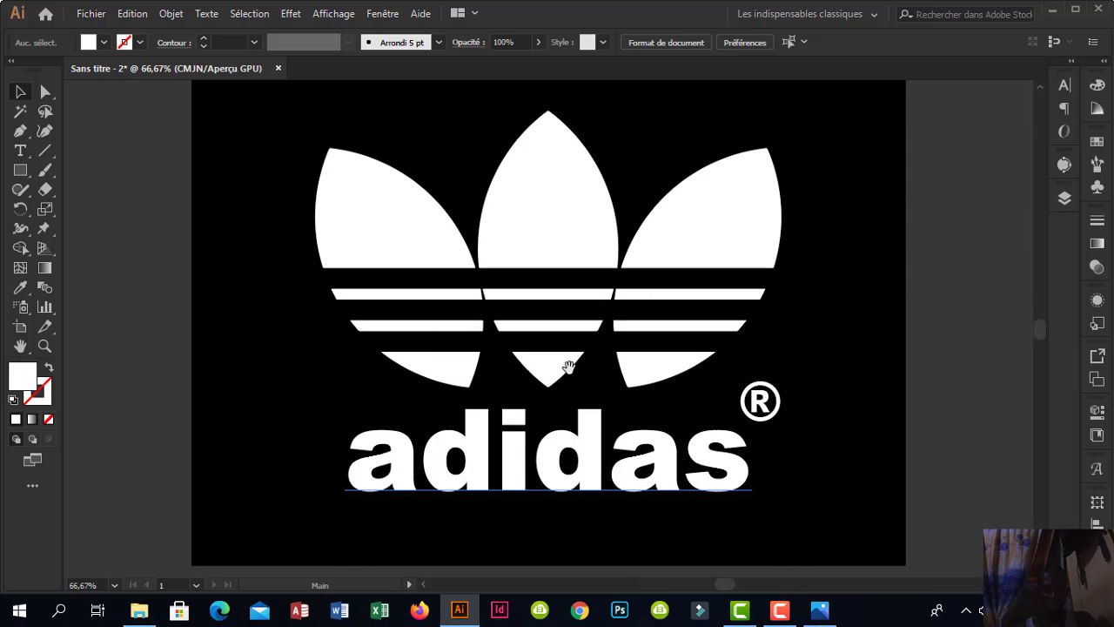
{"action": "left_click", "coordinate": [635, 288], "text": "ctrl+alt"}
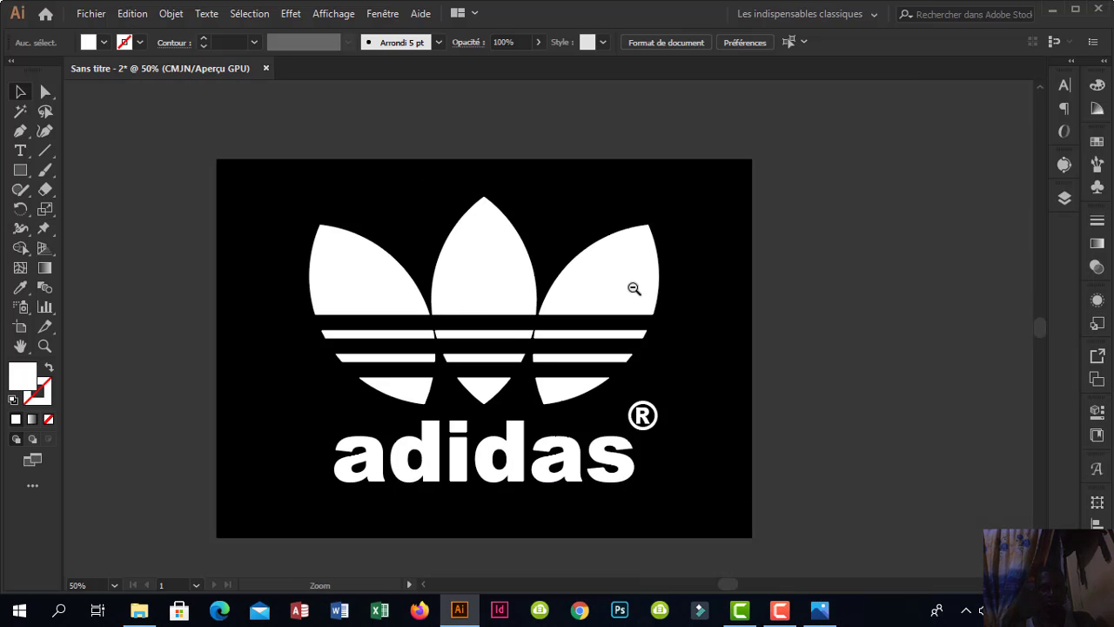
{"action": "left_click", "coordinate": [634, 288], "text": "ctrl+alt"}
{"action": "left_click_drag", "start_coordinate": [560, 388], "coordinate": [663, 371]}
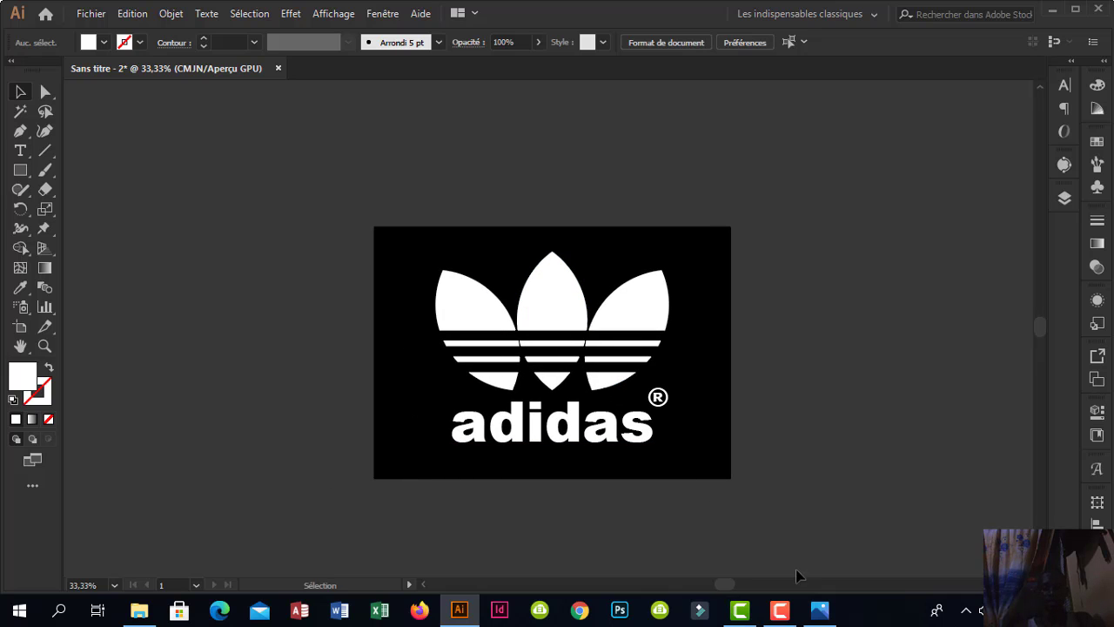
{"action": "left_click", "coordinate": [819, 613]}
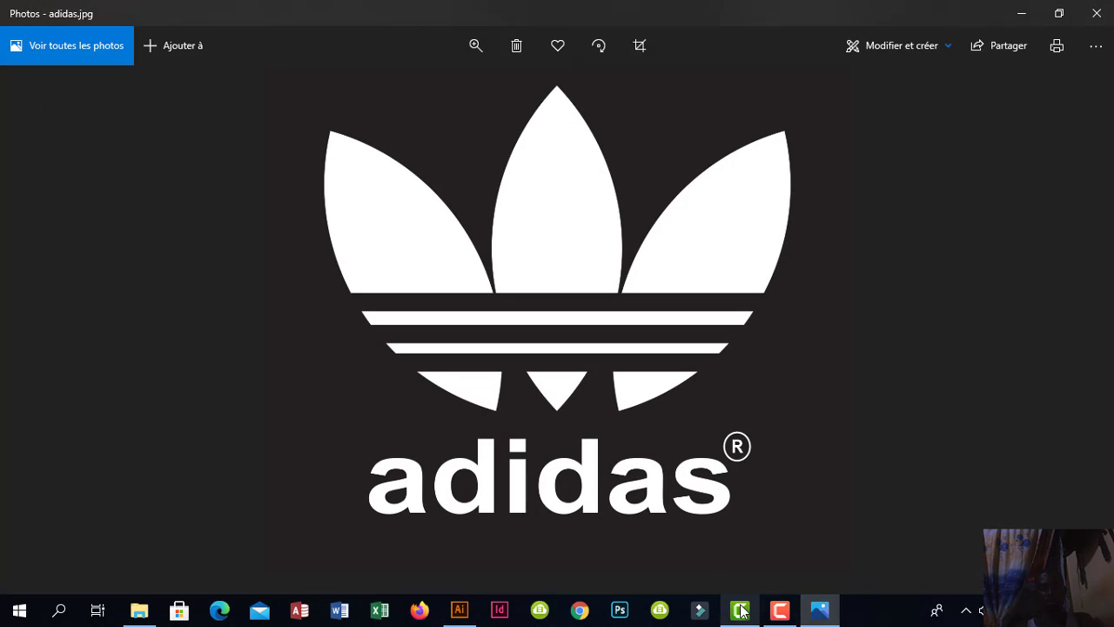
{"action": "left_click", "coordinate": [459, 609]}
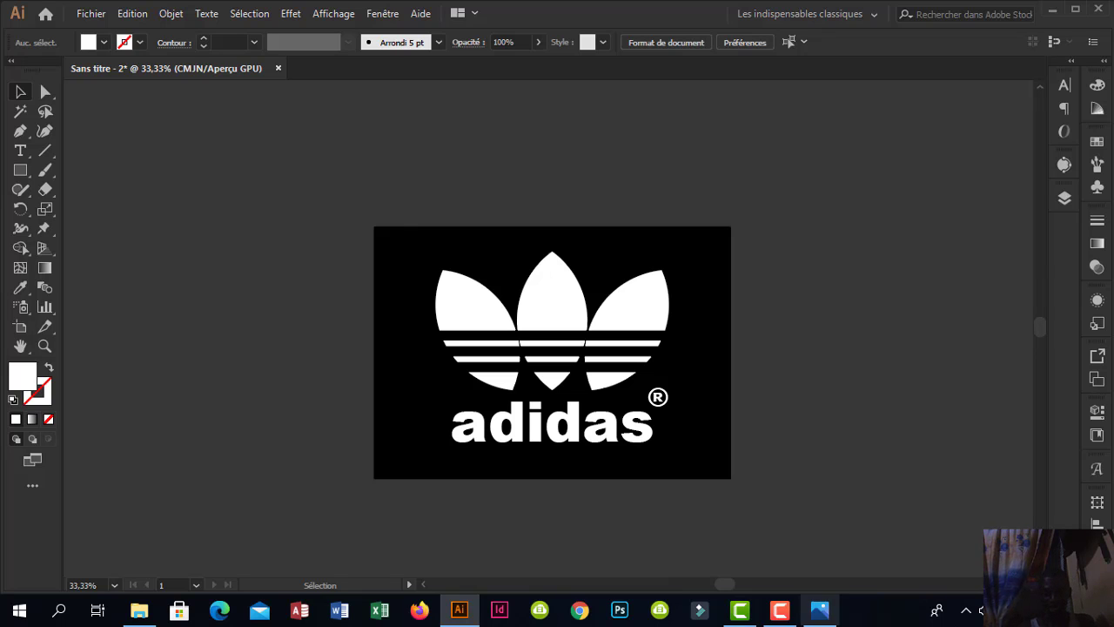
{"action": "left_click", "coordinate": [789, 615]}
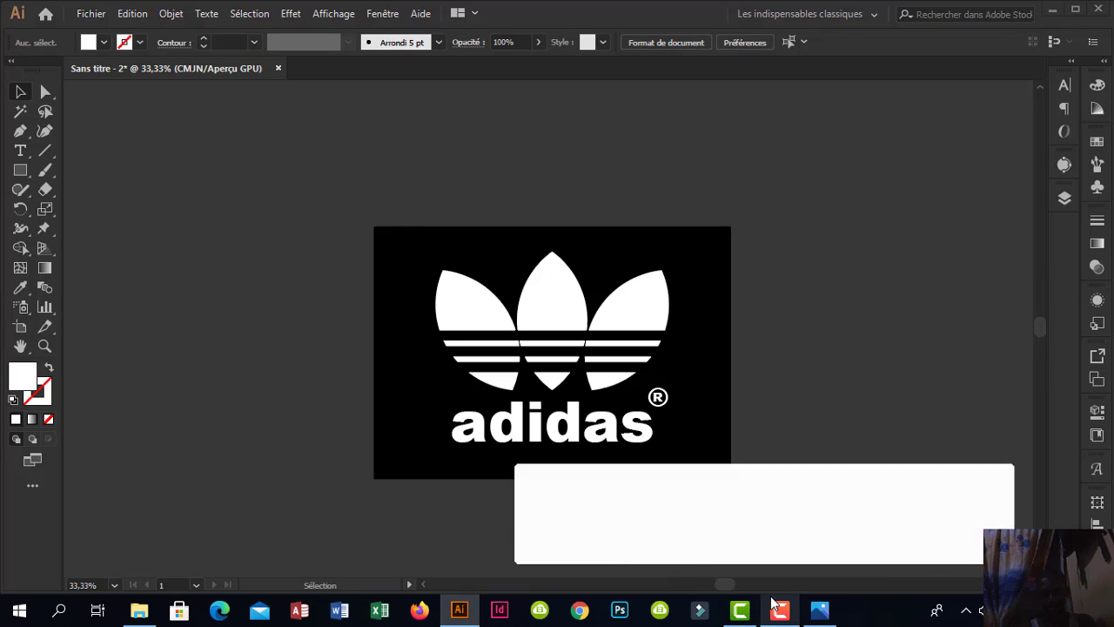